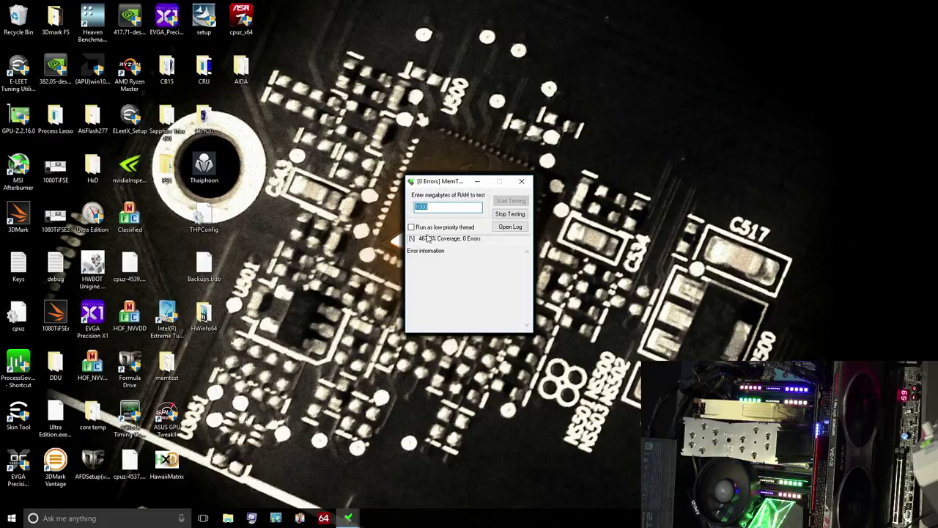
# Show all open MemTest windows at once, bring one forward and place it over the other MemTest window
pyautogui.press('super+Tab')
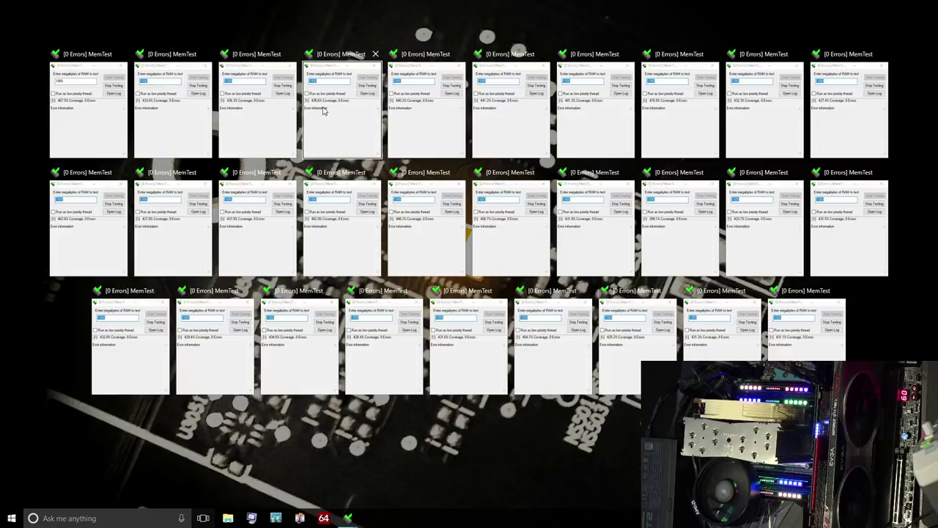
pyautogui.click(424, 139)
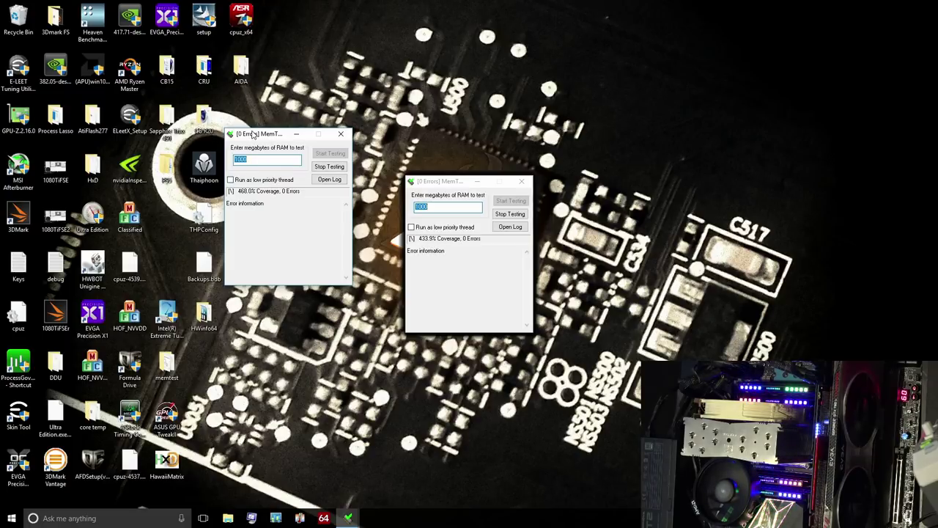
pyautogui.moveTo(253, 134); pyautogui.dragTo(450, 196)
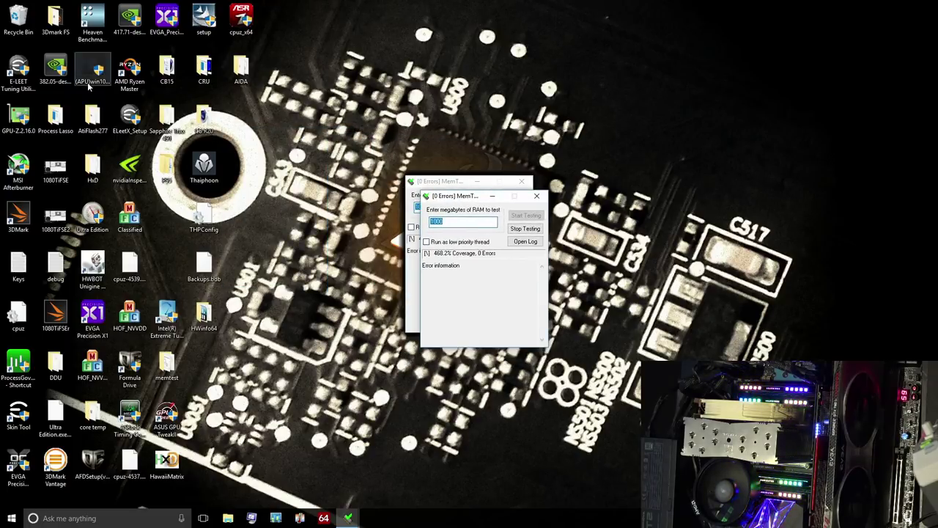
# Try to launch AMD Ryzen Master
pyautogui.doubleClick(129, 72)
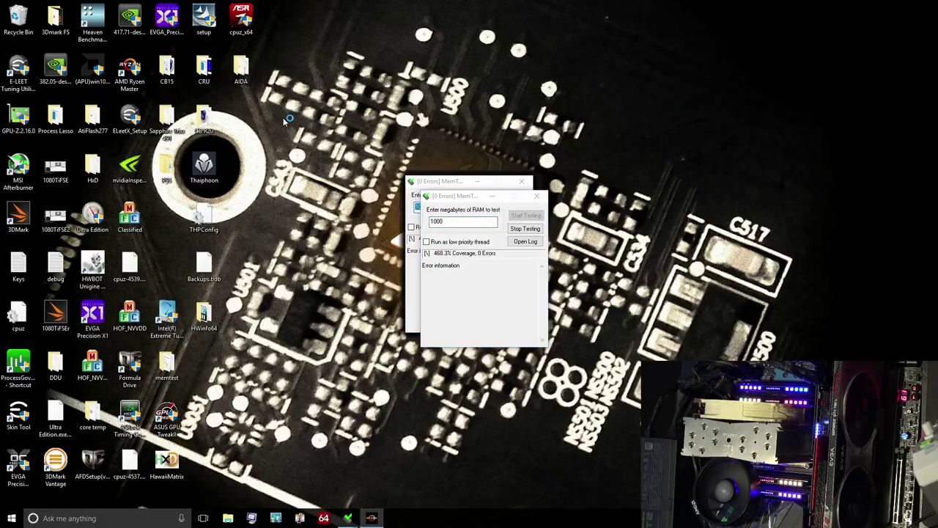
pyautogui.click(521, 269)
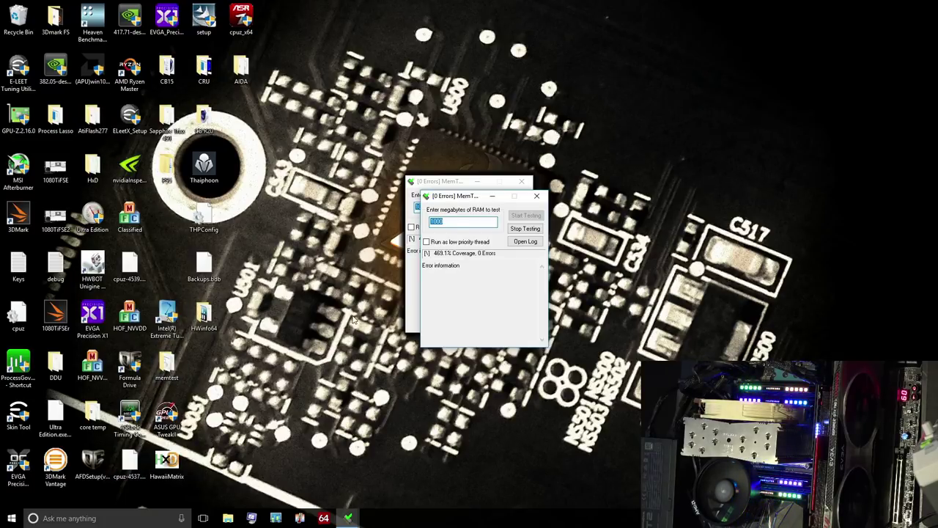
# Stop the memory tests by closing all the running MemTest windows
pyautogui.click(537, 196)
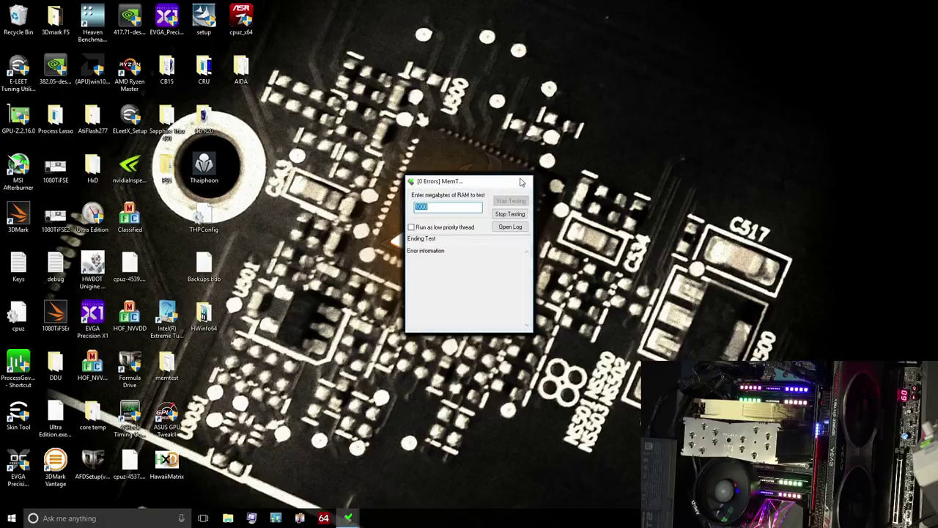
pyautogui.click(522, 183)
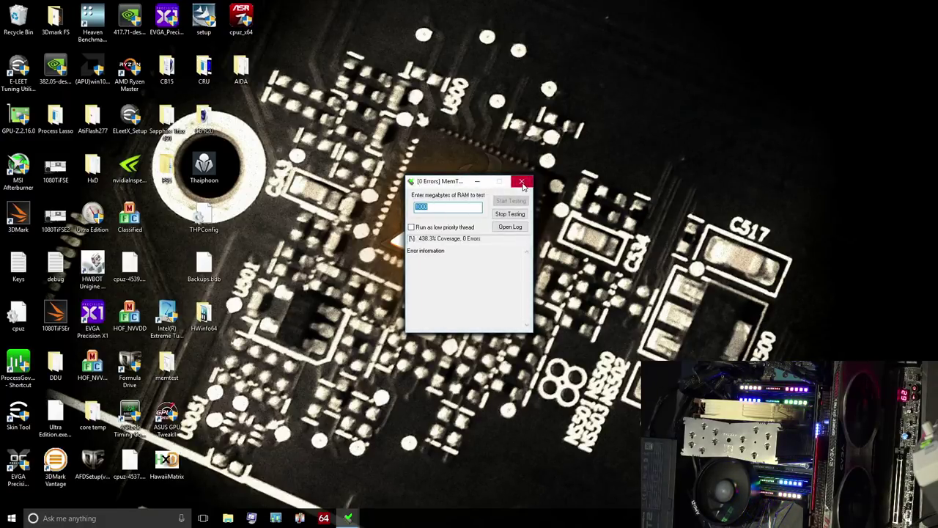
pyautogui.click(523, 183)
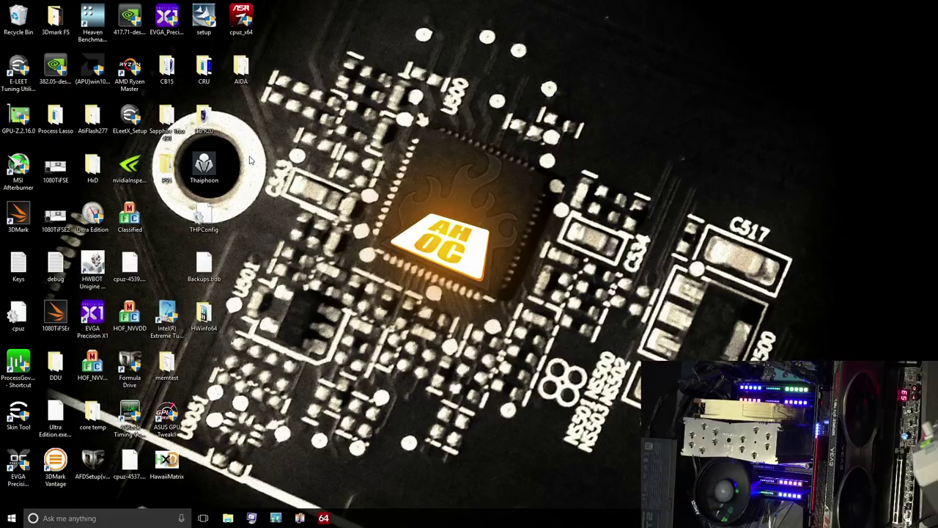
# Open AIDA64 and run its Memory Latency benchmark
pyautogui.click(331, 518)
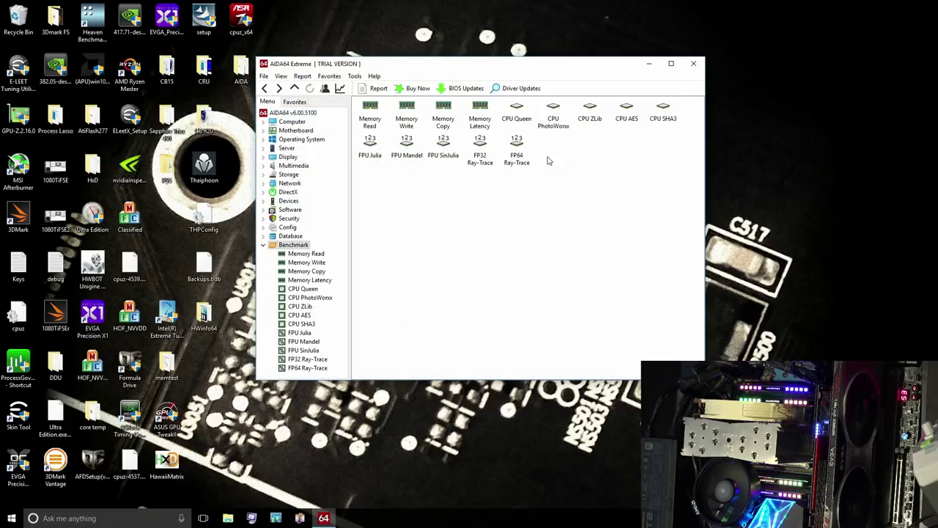
pyautogui.doubleClick(481, 122)
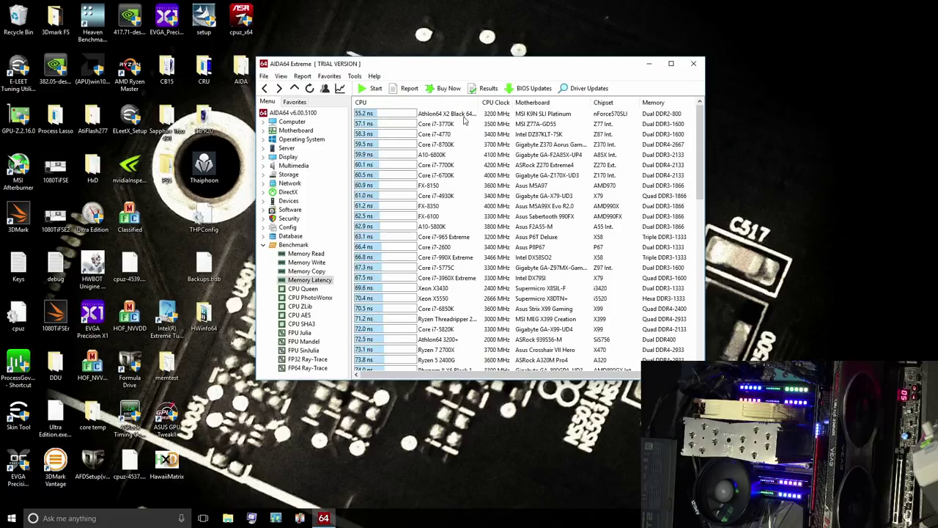
pyautogui.click(366, 88)
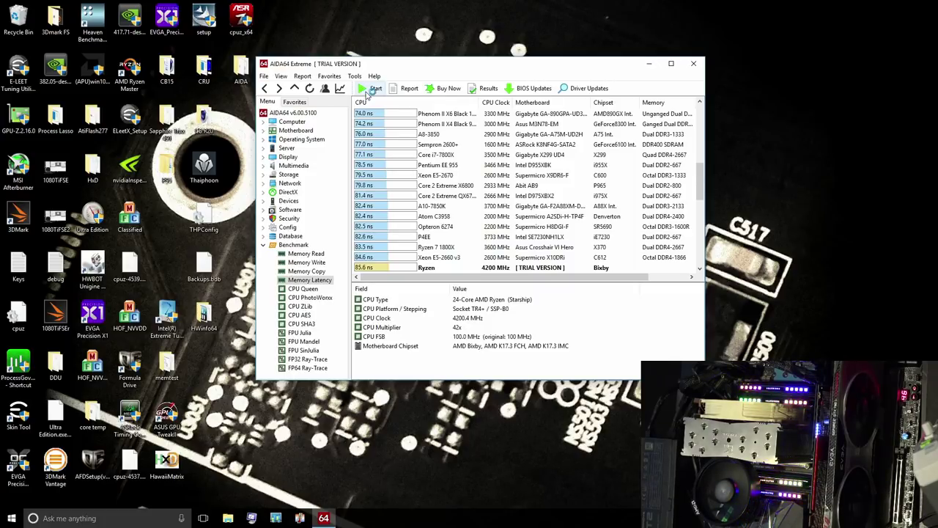
# Check the CPU utilization and speed in Task Manager's performance view, and close Task Manager
pyautogui.hotkey('ctrl', 'shift', 'Escape')
pyautogui.click(602, 131)
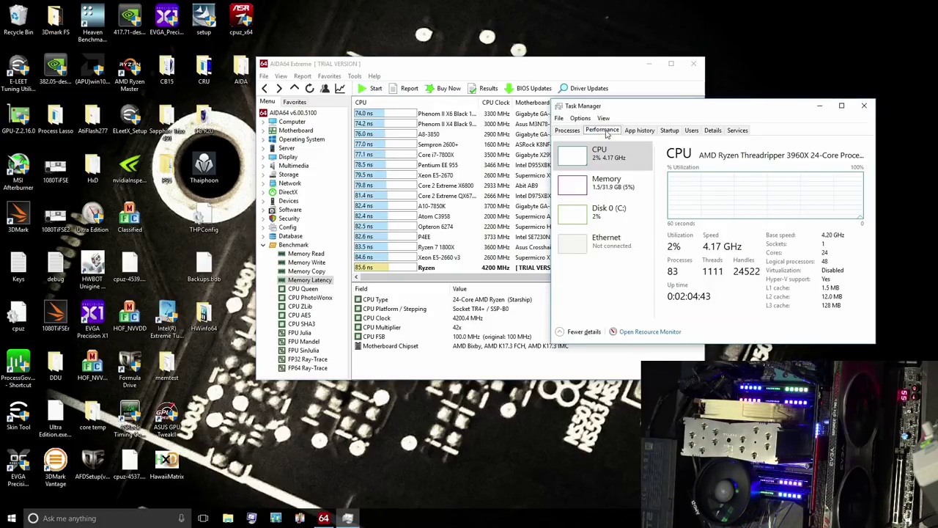
pyautogui.click(864, 106)
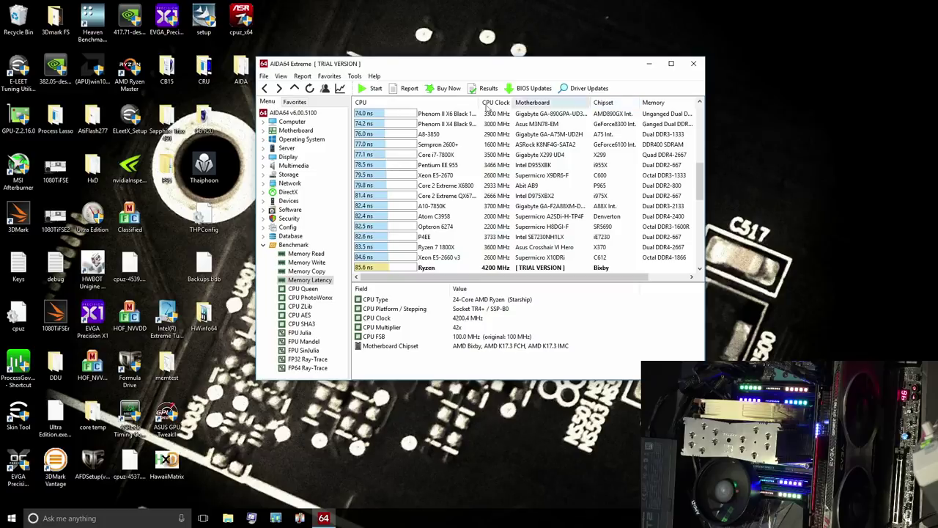
# Run the Memory Latency benchmark again and highlight this system's Ryzen entry in the results
pyautogui.click(372, 90)
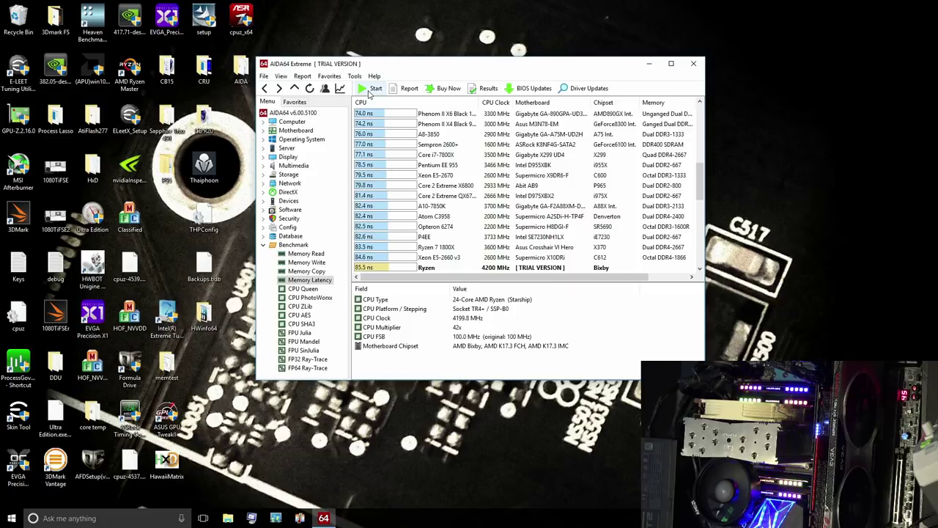
pyautogui.scroll(-3, 555, 183)
pyautogui.click(623, 176)
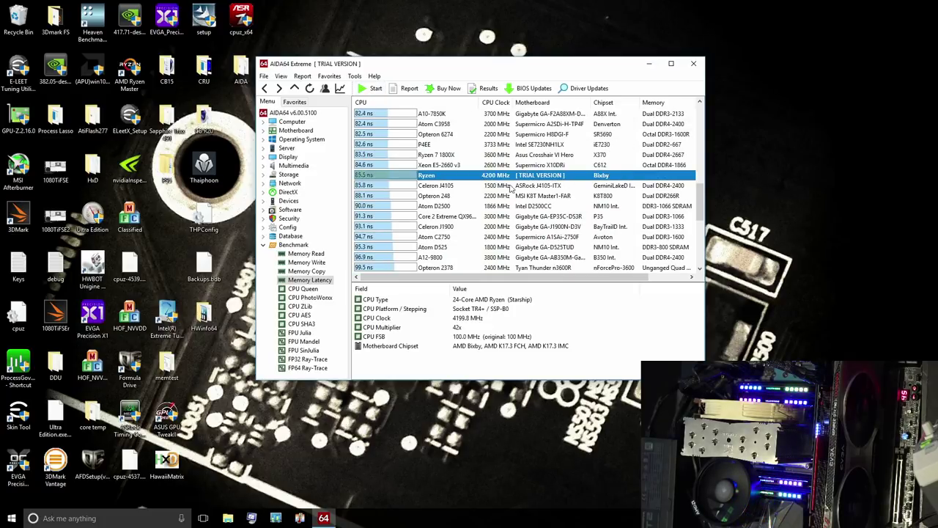
# Run the Memory Read benchmark and highlight this system's 24x Ryzen HT entry in the results
pyautogui.click(314, 255)
pyautogui.click(374, 89)
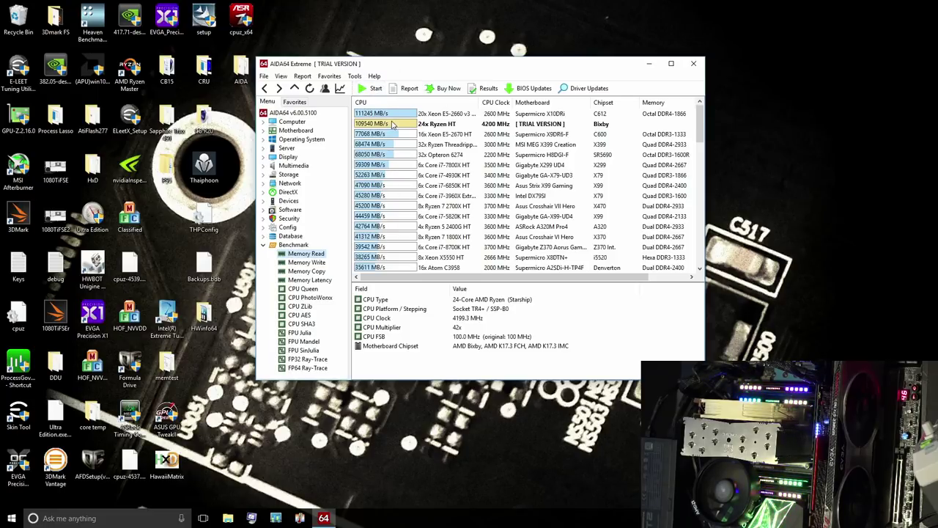
pyautogui.click(391, 123)
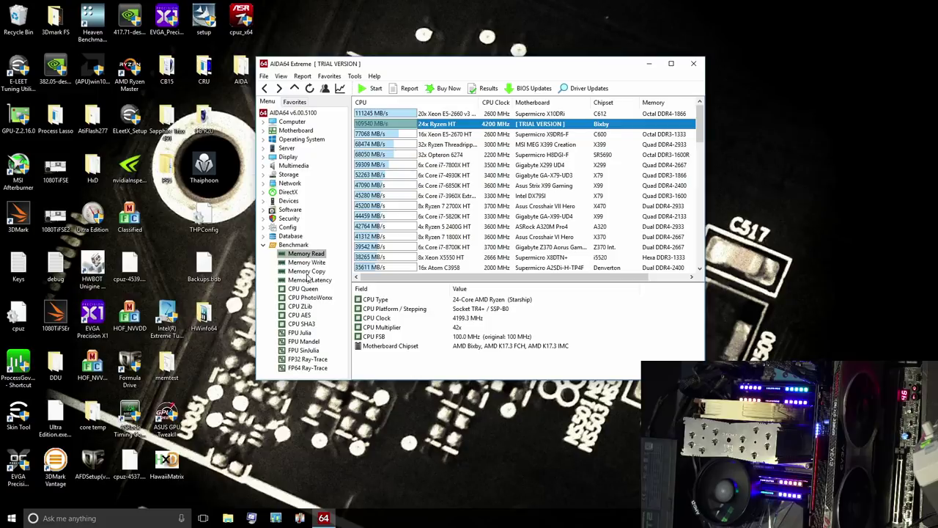
# Run the Memory Copy benchmark and return to the Memory Read results
pyautogui.click(315, 264)
pyautogui.click(315, 271)
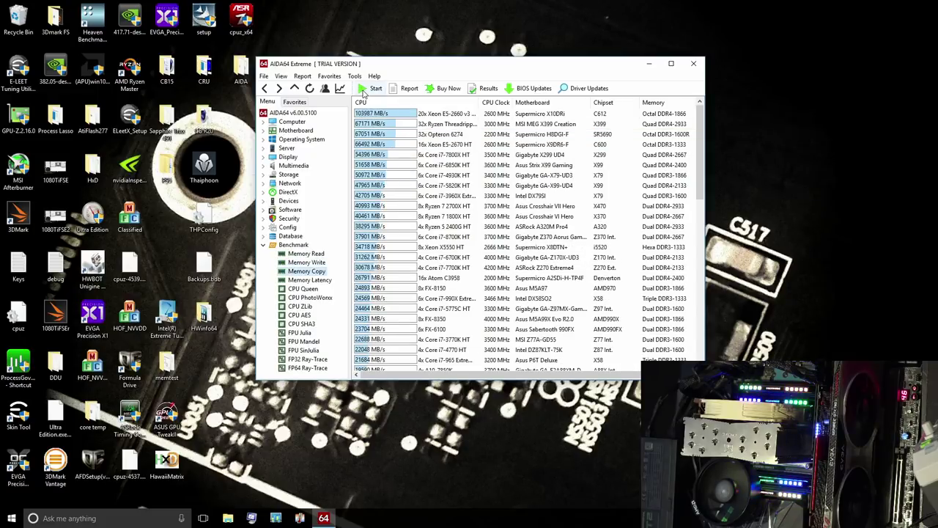
pyautogui.click(367, 89)
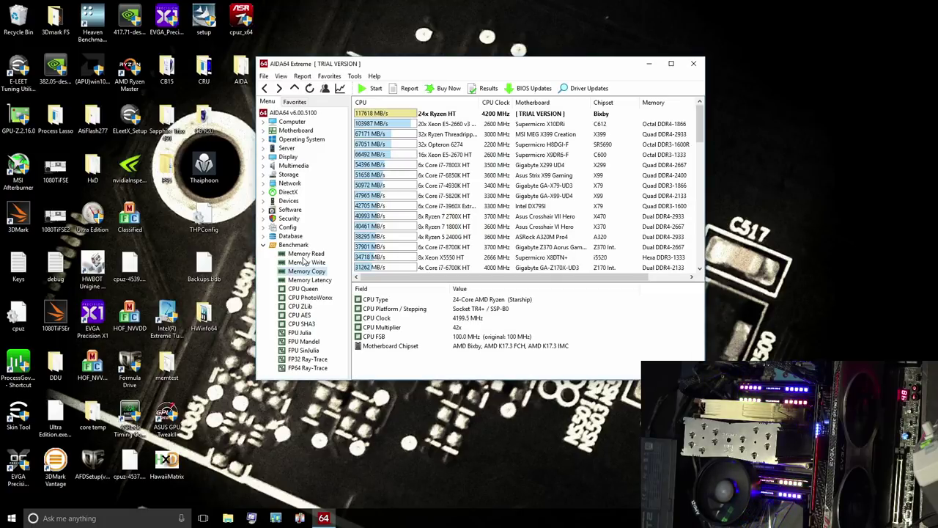
pyautogui.click(306, 254)
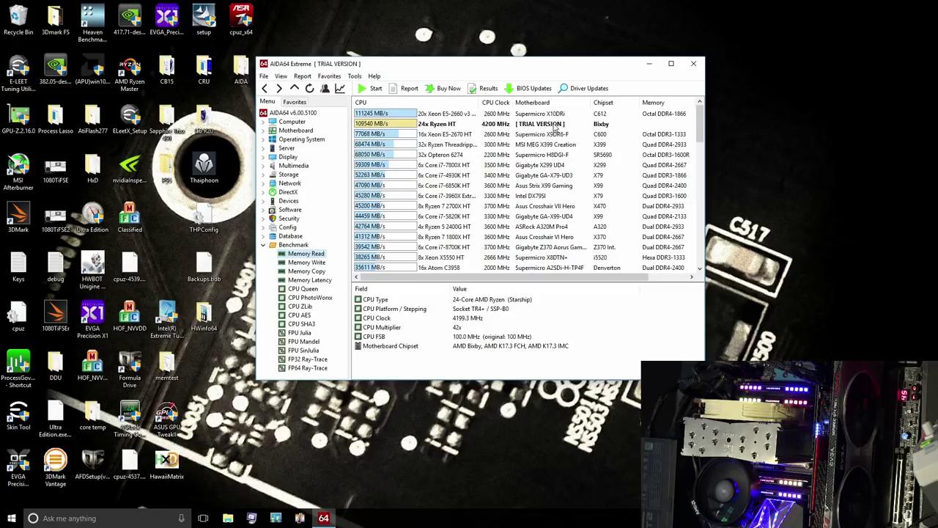
# Close AIDA64 and restart the computer into the MSI Click BIOS 5 setup
pyautogui.click(693, 63)
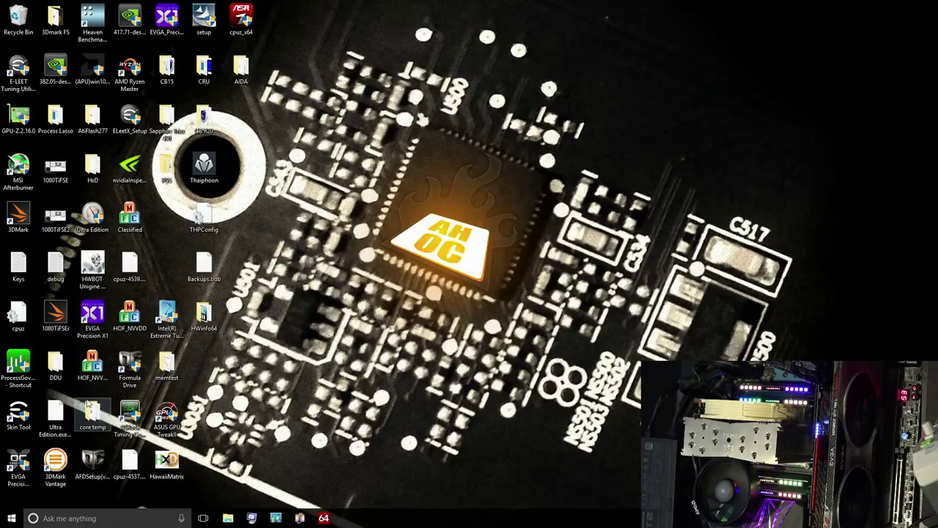
pyautogui.click(11, 517)
pyautogui.click(11, 498)
pyautogui.click(10, 469)
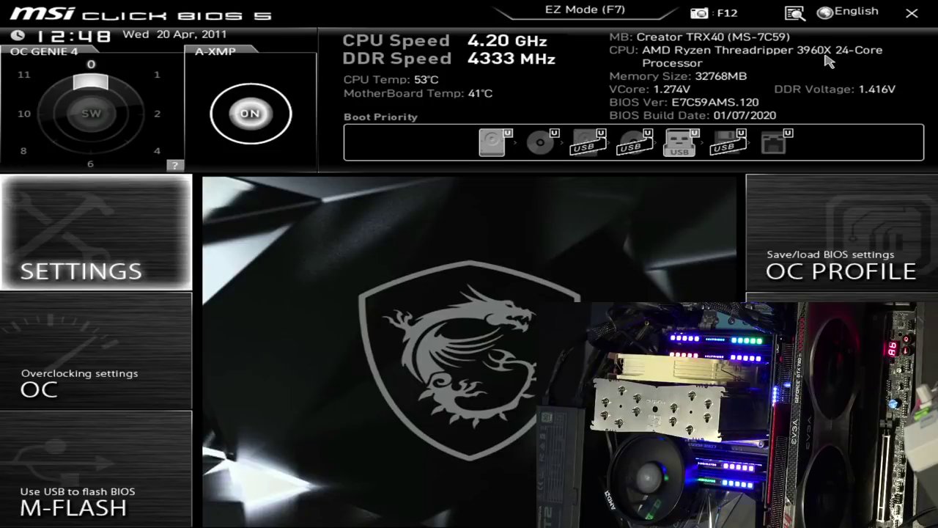
# Open the Advanced DRAM Configuration page within the overclocking settings
pyautogui.press('Down')
pyautogui.press('Return')
pyautogui.press('Down')
pyautogui.press('Down')
pyautogui.press('Down')
pyautogui.press('Down')
pyautogui.press('Down')
pyautogui.press('Down')
pyautogui.press('Down')
pyautogui.press('Down')
pyautogui.press('Down')
pyautogui.press('Down')
pyautogui.press('Down')
pyautogui.press('Down')
pyautogui.press('Down')
pyautogui.press('Down')
pyautogui.press('Down')
pyautogui.press('Down')
pyautogui.press('Down')
pyautogui.press('Down')
pyautogui.press('Up')
pyautogui.press('Up')
pyautogui.press('Up')
pyautogui.press('Up')
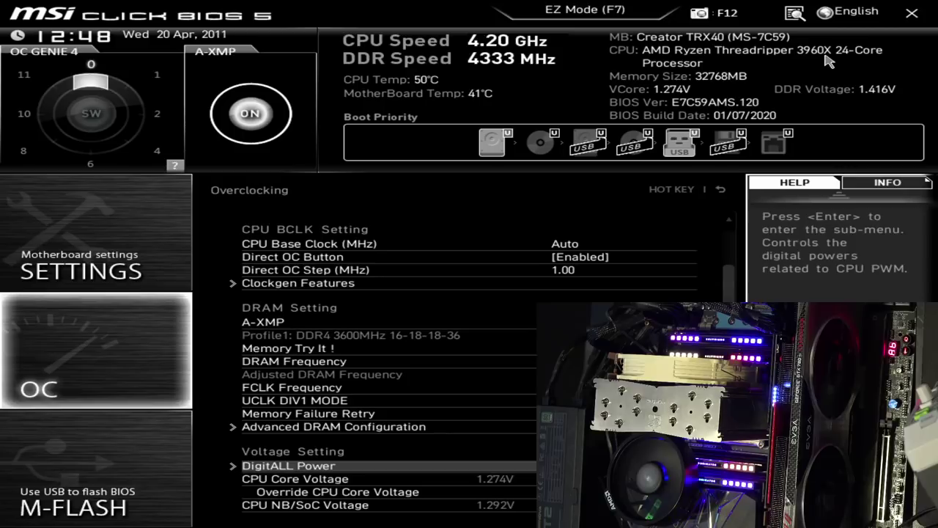
pyautogui.press('Return')
# Examine all DRAM timings, from Command Rate down to the On-Die Termination Configuration and back up
pyautogui.press('Down')
pyautogui.press('Down')
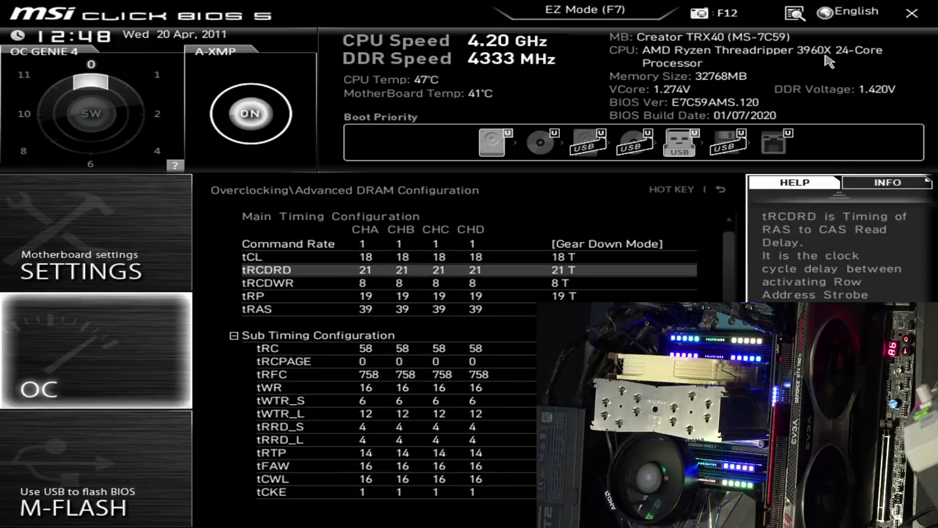
pyautogui.press('Down')
pyautogui.press('Down')
pyautogui.press('Down')
pyautogui.press('Down')
pyautogui.press('Down')
pyautogui.press('Down')
pyautogui.press('Down')
pyautogui.press('Down')
pyautogui.press('Down')
pyautogui.press('Down')
pyautogui.press('Down')
pyautogui.press('Down')
pyautogui.press('Down')
pyautogui.press('Down')
pyautogui.press('Down')
pyautogui.press('Down')
pyautogui.press('Down')
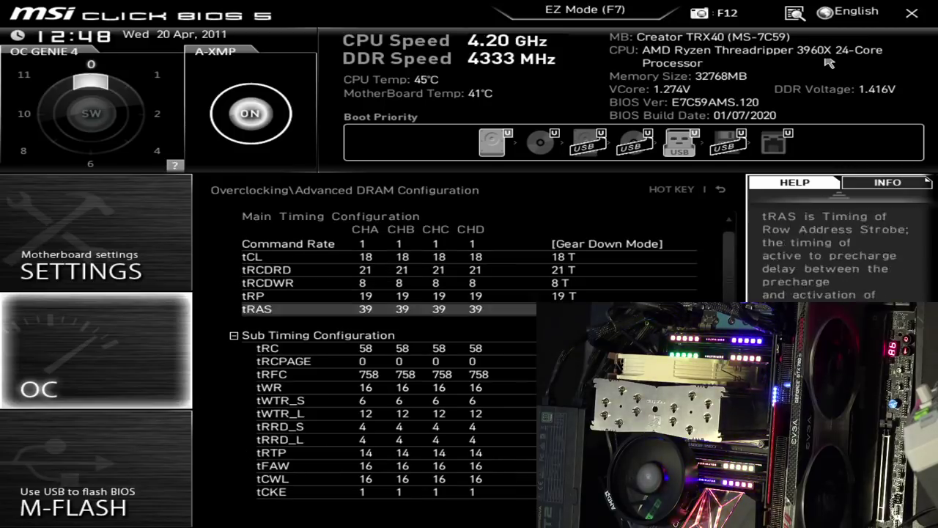
pyautogui.press('Down')
pyautogui.press('Down')
pyautogui.press('Down')
pyautogui.press('Down')
pyautogui.press('Down')
pyautogui.press('Down')
pyautogui.press('Down')
pyautogui.press('Down')
pyautogui.press('Down')
pyautogui.press('Down')
pyautogui.press('Down')
pyautogui.press('Down')
pyautogui.press('Down')
pyautogui.press('Down')
pyautogui.press('Down')
pyautogui.press('Down')
pyautogui.press('Up')
pyautogui.press('Up')
pyautogui.press('Up')
pyautogui.press('Up')
pyautogui.press('Up')
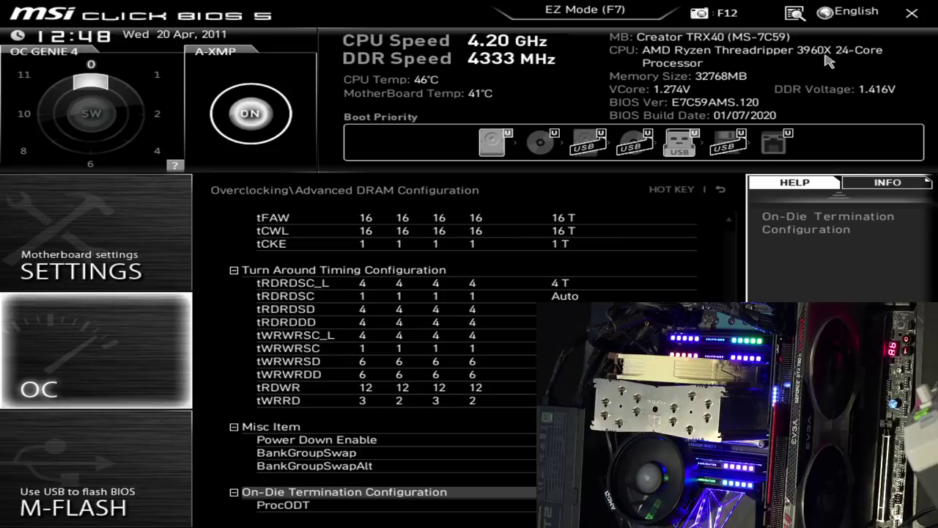
pyautogui.press('Up')
pyautogui.press('Up')
pyautogui.press('Up')
pyautogui.press('Up')
pyautogui.press('Up')
pyautogui.press('Up')
pyautogui.press('Up')
pyautogui.press('Up')
pyautogui.press('Up')
pyautogui.press('Up')
pyautogui.press('Up')
pyautogui.press('Up')
pyautogui.press('Up')
pyautogui.press('Up')
pyautogui.press('Up')
pyautogui.press('Up')
pyautogui.press('Up')
pyautogui.press('Up')
pyautogui.press('Up')
pyautogui.press('Up')
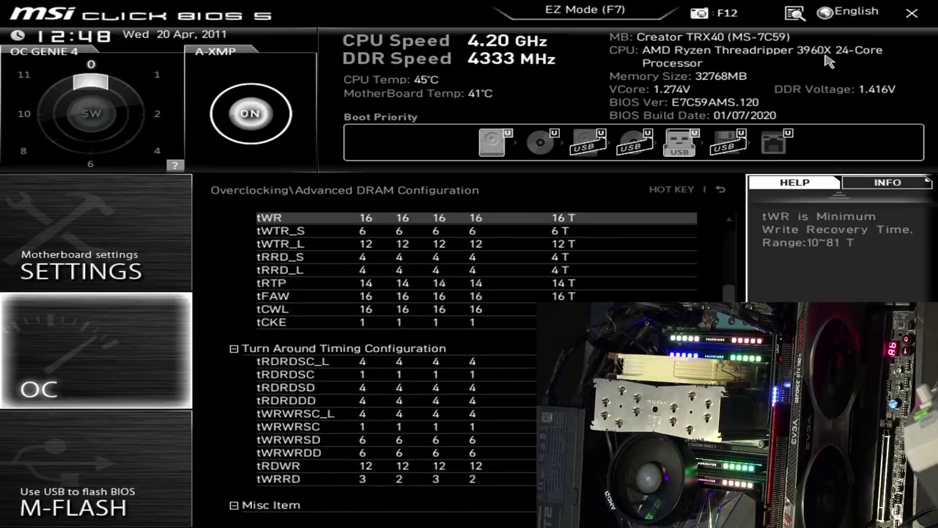
pyautogui.press('Up')
pyautogui.press('Up')
pyautogui.press('Up')
pyautogui.press('Up')
pyautogui.press('Up')
pyautogui.press('Up')
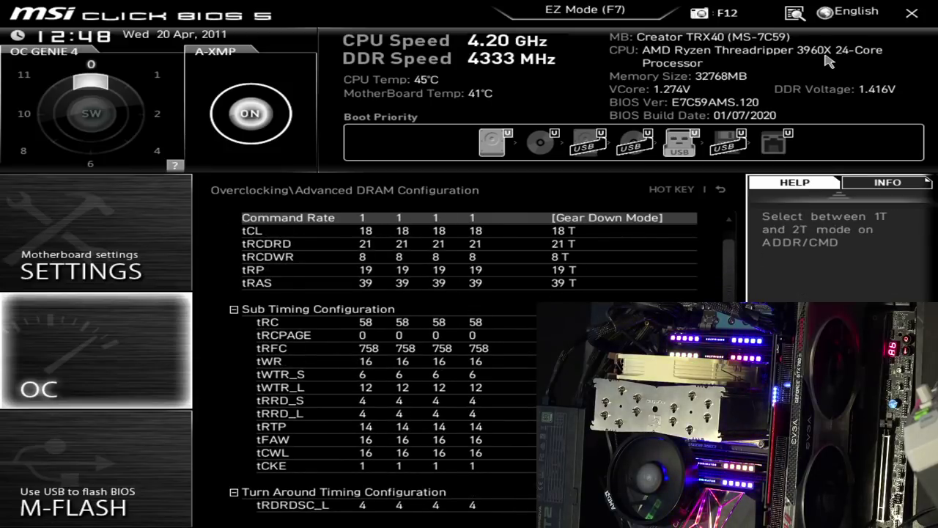
# Examine the main timings, from Command Rate and tCL through tRAS
pyautogui.press('Down')
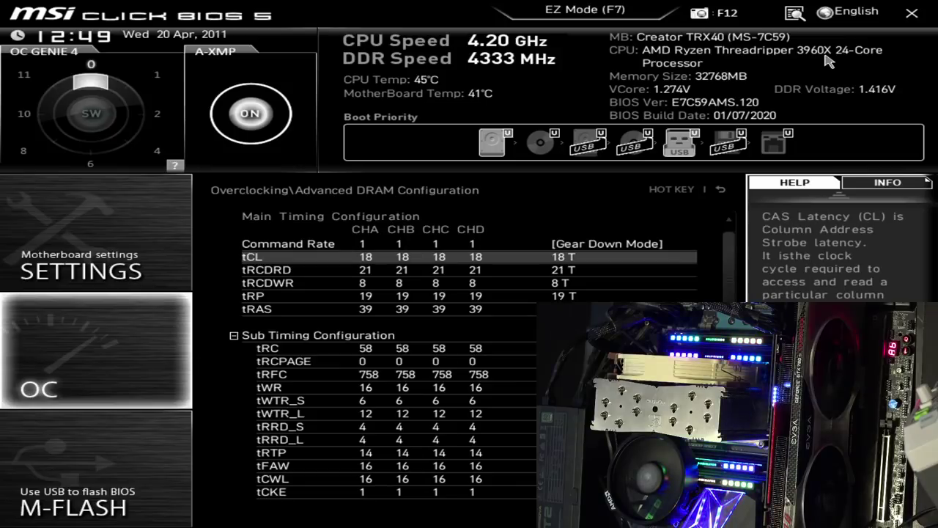
pyautogui.press('Up')
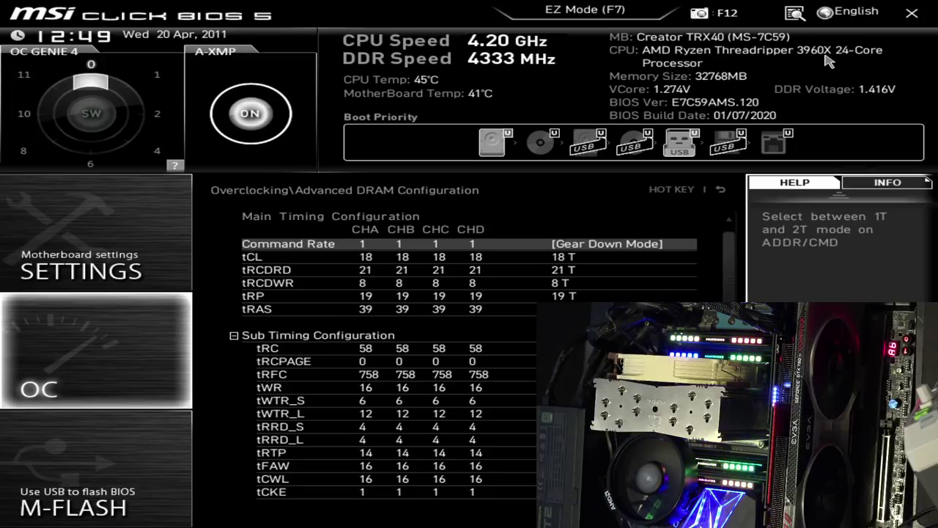
pyautogui.press('Down')
pyautogui.press('Down')
pyautogui.press('Down')
pyautogui.press('Down')
pyautogui.press('Down')
pyautogui.press('Down')
pyautogui.press('Down')
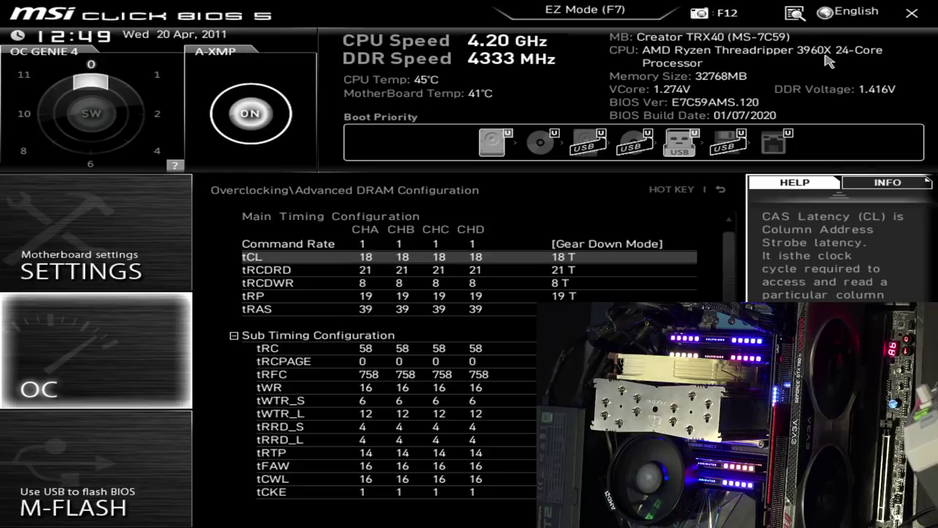
pyautogui.press('Up')
pyautogui.press('Up')
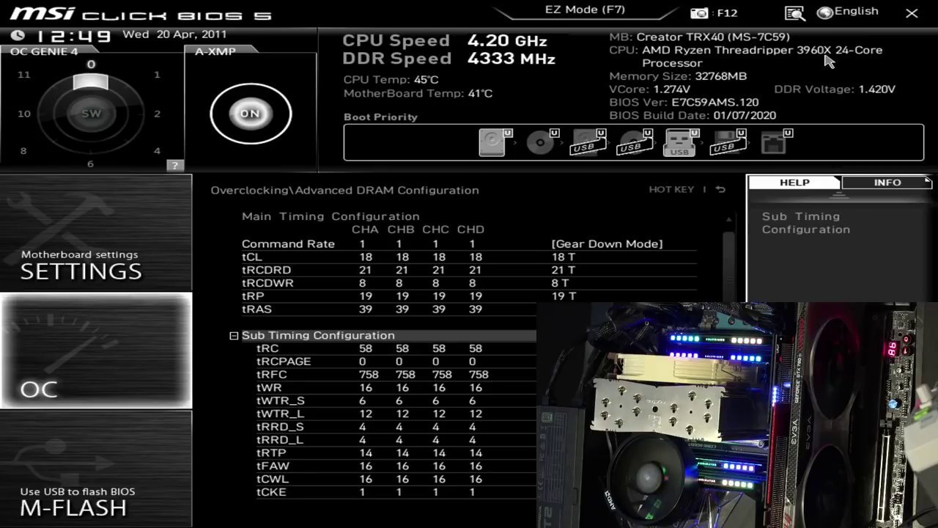
# Examine the sub timings between tRC and tCKE, down to the Turn Around Timing Configuration heading and back
pyautogui.press('Down')
pyautogui.press('Down')
pyautogui.press('Down')
pyautogui.press('Down')
pyautogui.press('Down')
pyautogui.press('Down')
pyautogui.press('Down')
pyautogui.press('Down')
pyautogui.press('Down')
pyautogui.press('Down')
pyautogui.press('Down')
pyautogui.press('Down')
pyautogui.press('Down')
pyautogui.press('Down')
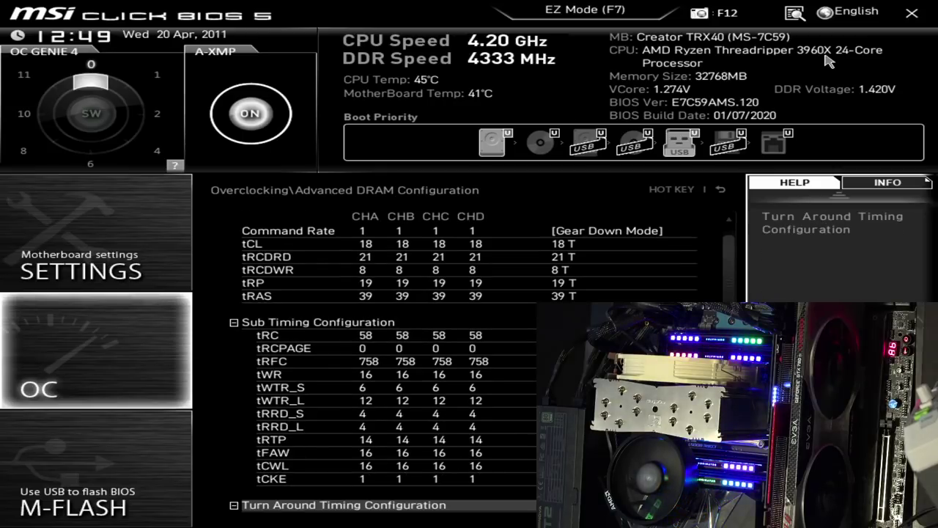
pyautogui.press('Up')
pyautogui.press('Up')
pyautogui.press('Up')
pyautogui.press('Up')
pyautogui.press('Up')
pyautogui.press('Up')
pyautogui.press('Up')
pyautogui.press('Up')
pyautogui.press('Up')
pyautogui.press('Up')
pyautogui.press('Up')
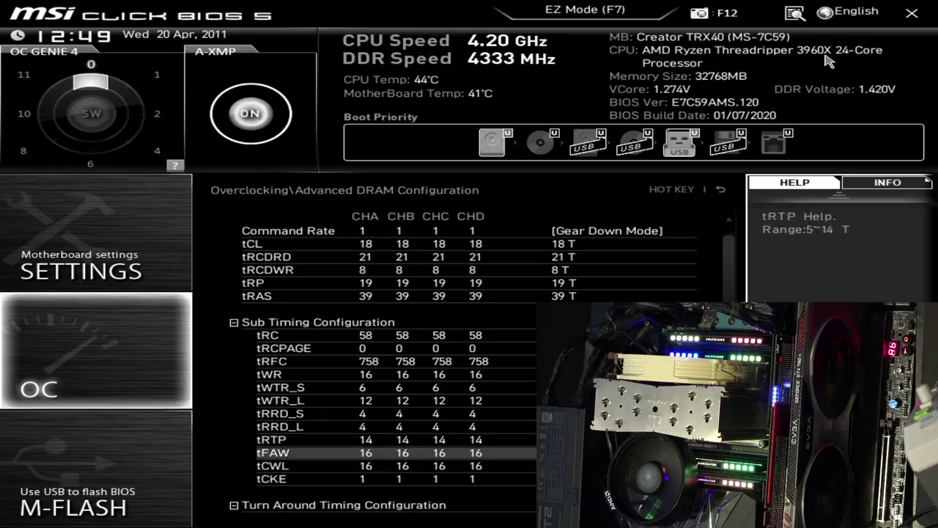
# Examine the On-Die Termination, CAD Bus and Phy Configuration settings of the DRAM configuration, then return to the main overclocking page
pyautogui.press('Up')
pyautogui.press('Up')
pyautogui.press('Up')
pyautogui.press('Up')
pyautogui.press('Up')
pyautogui.press('Up')
pyautogui.press('Up')
pyautogui.press('Up')
pyautogui.press('Up')
pyautogui.press('Up')
pyautogui.press('Up')
pyautogui.press('Up')
pyautogui.press('Up')
pyautogui.press('Up')
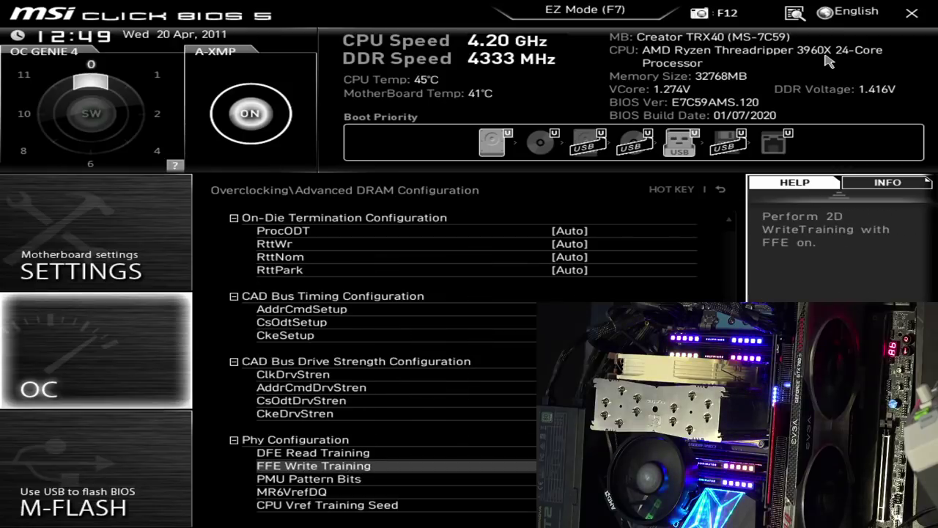
pyautogui.press('Down')
pyautogui.press('Down')
pyautogui.press('Down')
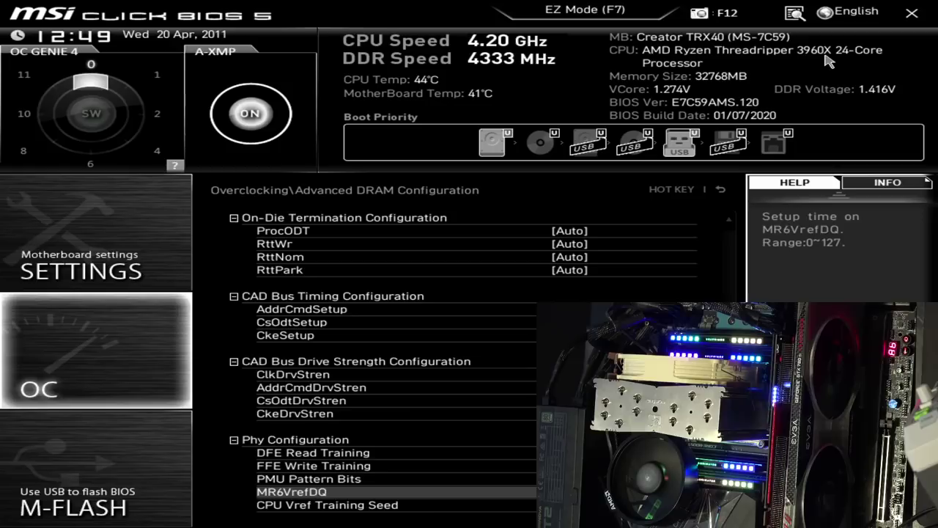
pyautogui.press('Down')
pyautogui.press('Down')
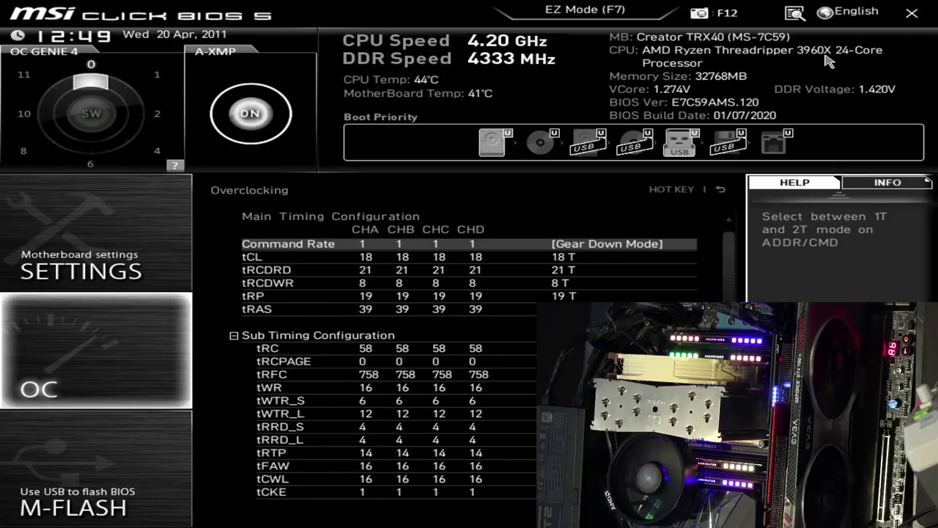
pyautogui.press('Escape')
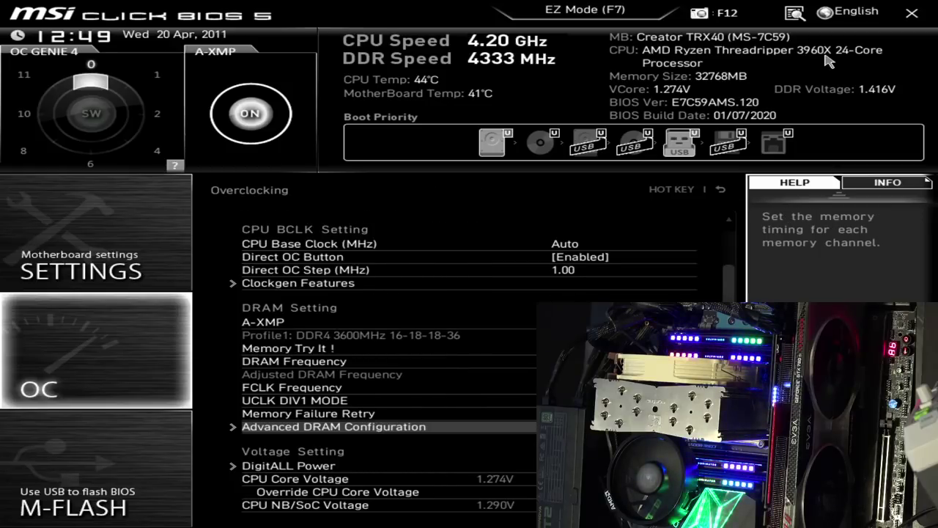
# Examine the voltage settings from DigitALL Power down to DRAM CH_C/D Voltage and back up to VDDP Voltage
pyautogui.press('Down')
pyautogui.press('Down')
pyautogui.press('Down')
pyautogui.press('Down')
pyautogui.press('Down')
pyautogui.press('Down')
pyautogui.press('Down')
pyautogui.press('Down')
pyautogui.press('Down')
pyautogui.press('Down')
pyautogui.press('Down')
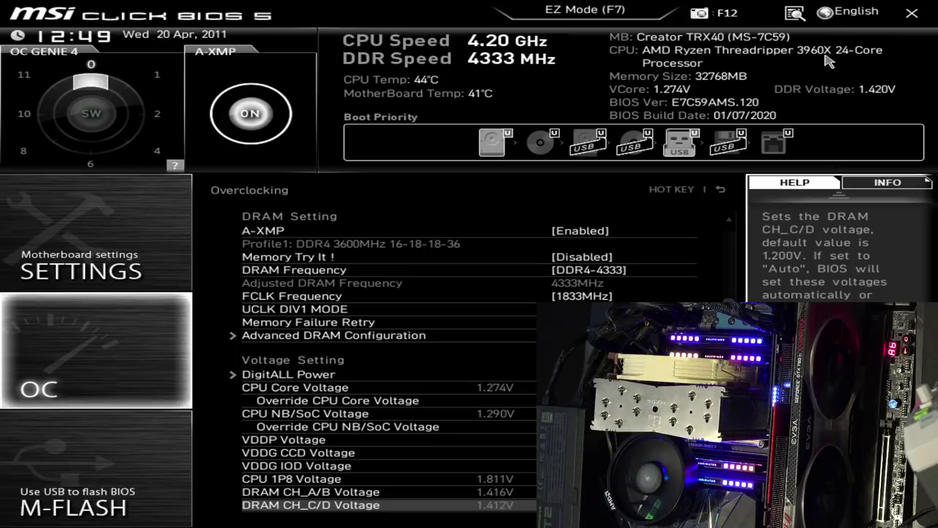
pyautogui.press('Up')
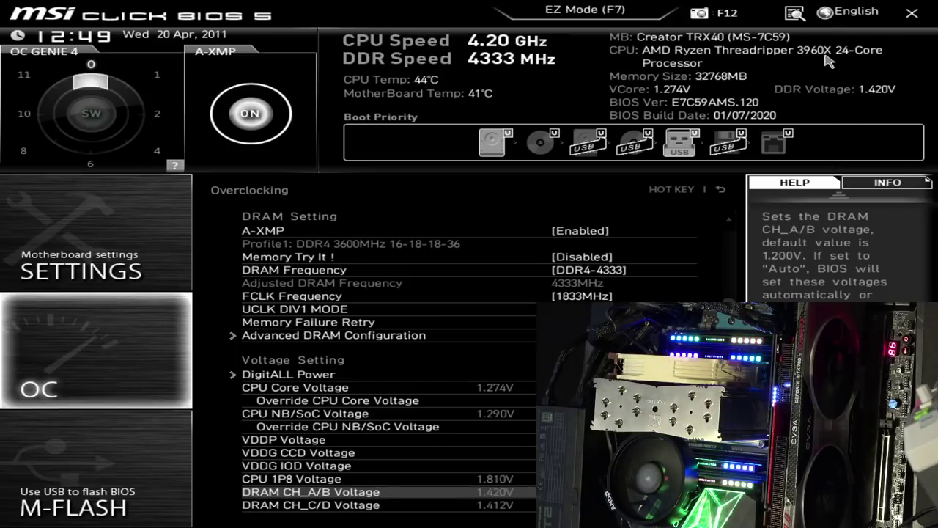
pyautogui.press('Up')
pyautogui.press('Up')
pyautogui.press('Up')
pyautogui.press('Up')
pyautogui.press('Up')
pyautogui.press('Up')
pyautogui.press('Up')
pyautogui.press('Up')
pyautogui.press('Up')
pyautogui.press('Up')
pyautogui.press('Up')
pyautogui.press('Up')
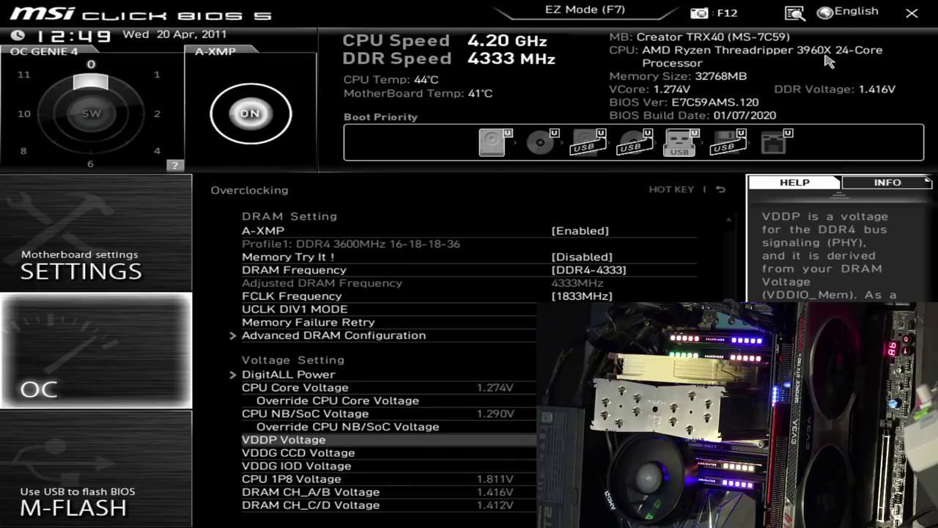
# Examine the overclocking settings upward from CPU NB/SoC Voltage through the DRAM settings to CPU Base Clock
pyautogui.press('Up')
pyautogui.press('Up')
pyautogui.press('Up')
pyautogui.press('Up')
pyautogui.press('Up')
pyautogui.press('Up')
pyautogui.press('Up')
pyautogui.press('Up')
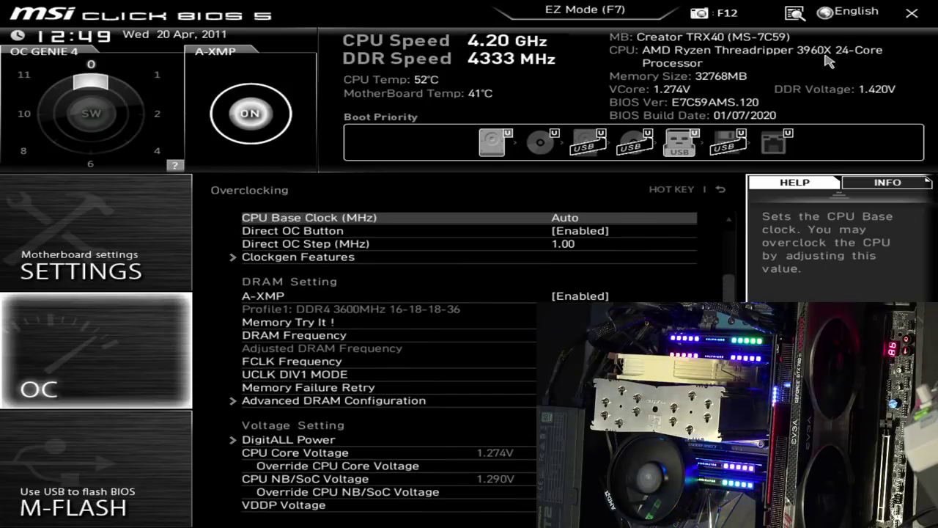
# Leave the BIOS, boot into Windows and open the list of benchmarks in AIDA64 Extreme
pyautogui.press('F10')
pyautogui.press('Escape')
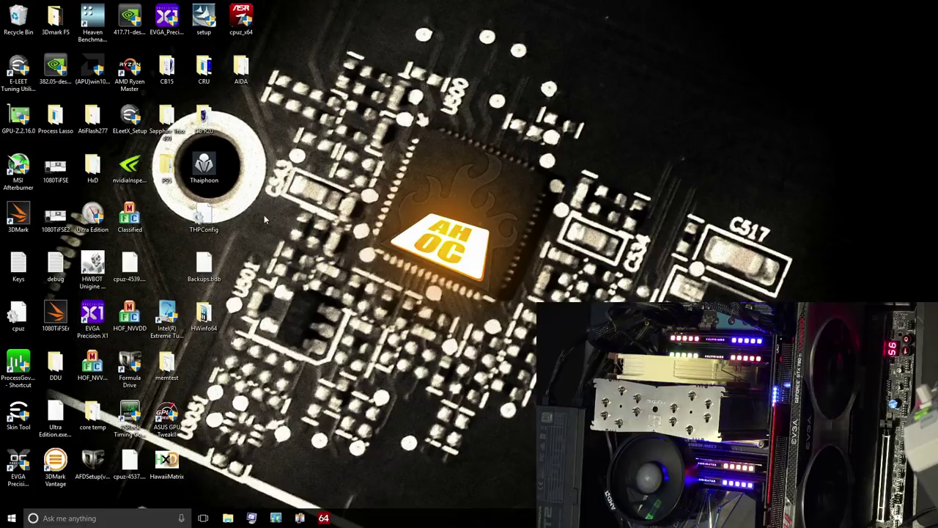
pyautogui.click(323, 518)
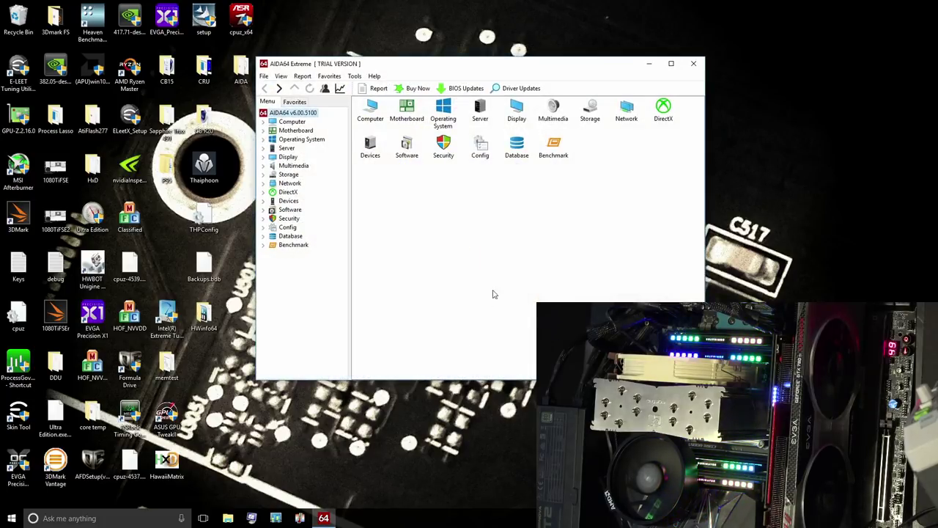
pyautogui.doubleClick(553, 150)
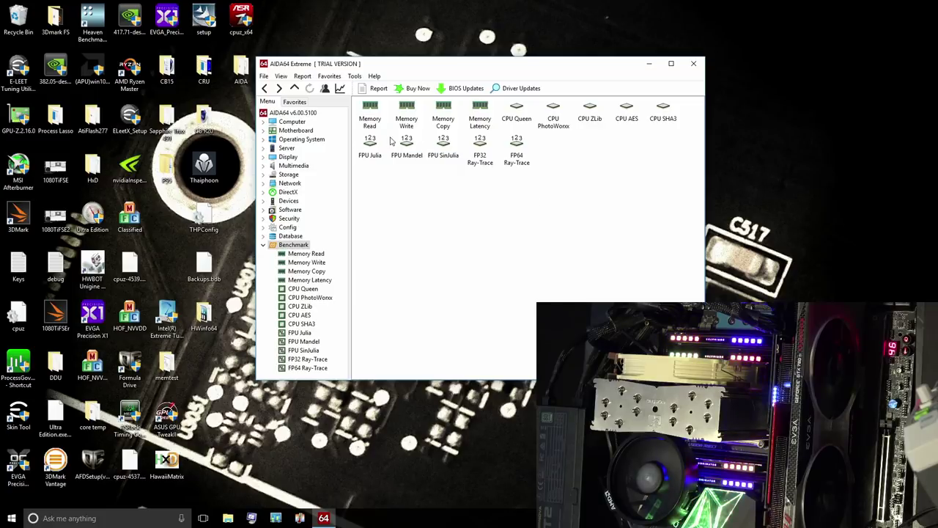
# Run the Memory Read benchmark in AIDA64
pyautogui.click(445, 126)
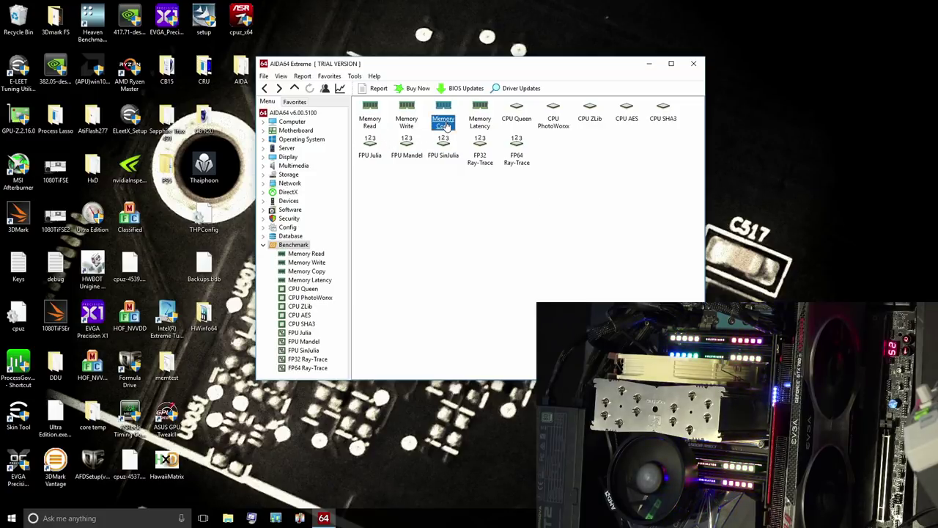
pyautogui.doubleClick(372, 129)
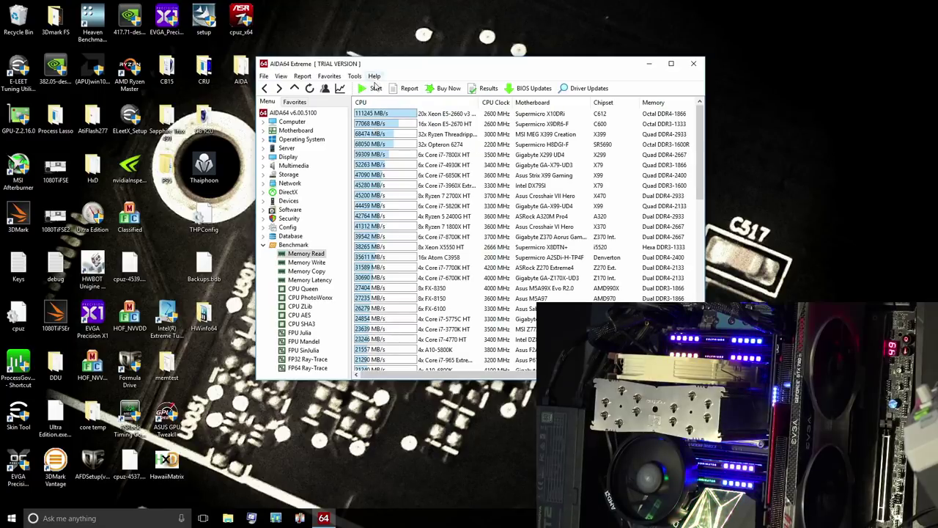
pyautogui.click(374, 89)
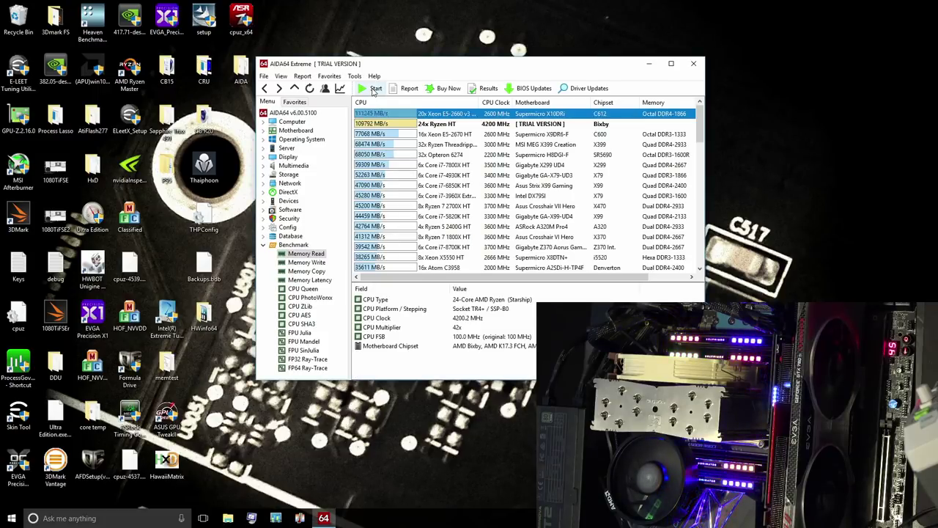
# Run the Memory Latency benchmark twice and compare the result with the reference systems in the ranking
pyautogui.click(317, 281)
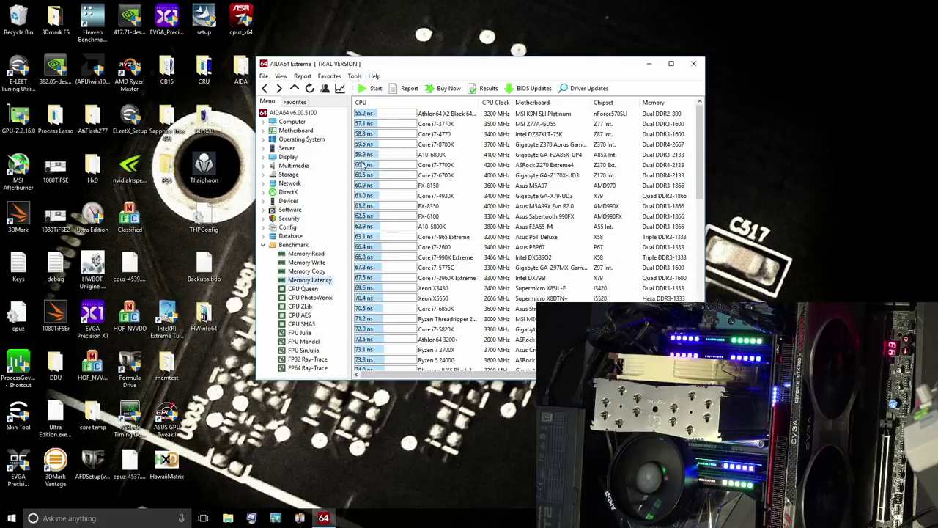
pyautogui.click(373, 88)
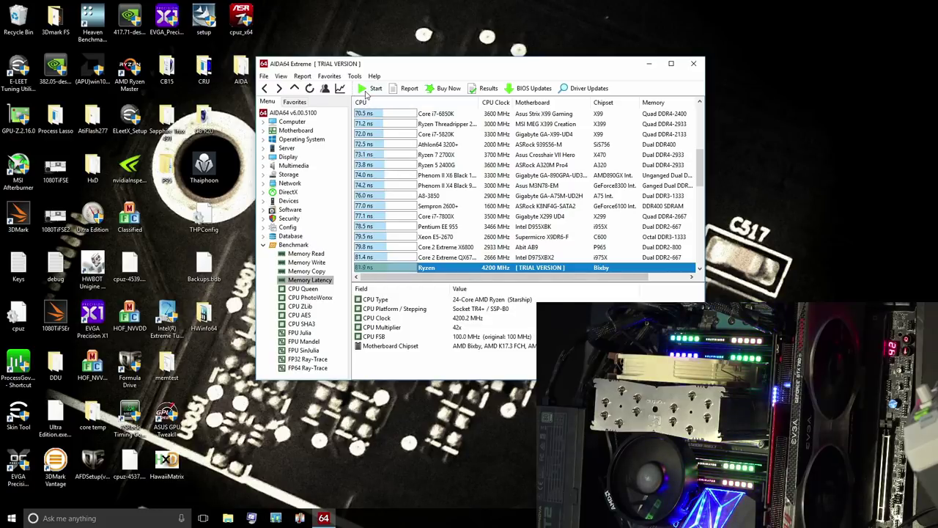
pyautogui.click(367, 92)
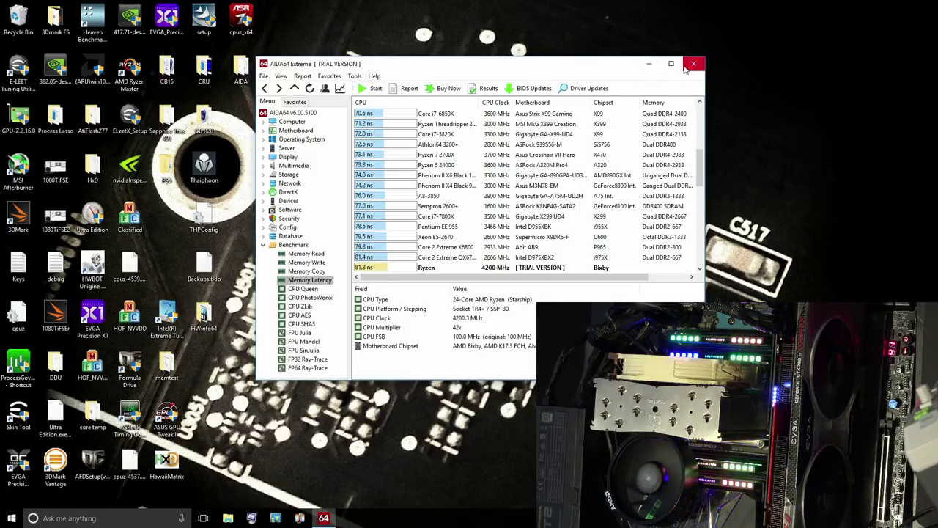
pyautogui.scroll(-4, 467, 178)
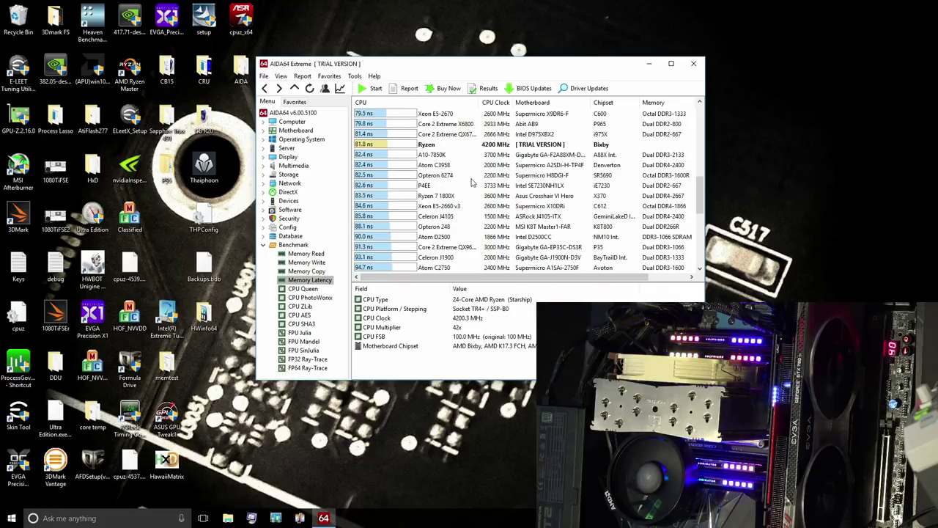
pyautogui.scroll(5, 473, 182)
# Review the Memory Read ranking and run the Memory Write benchmark
pyautogui.click(314, 254)
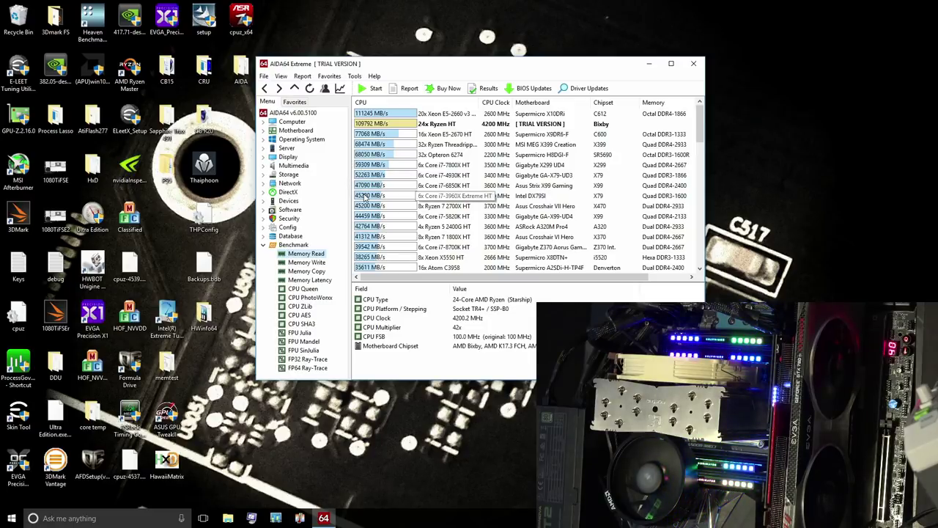
pyautogui.click(311, 262)
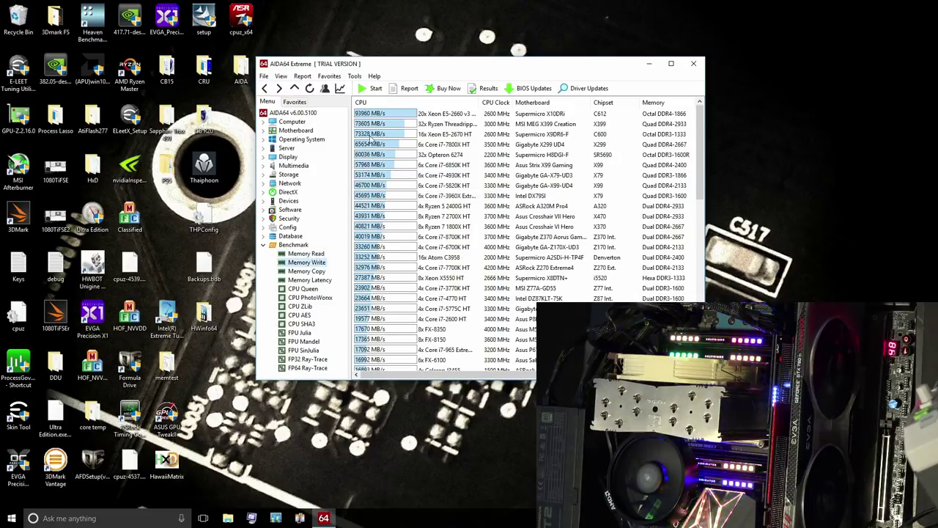
pyautogui.click(372, 88)
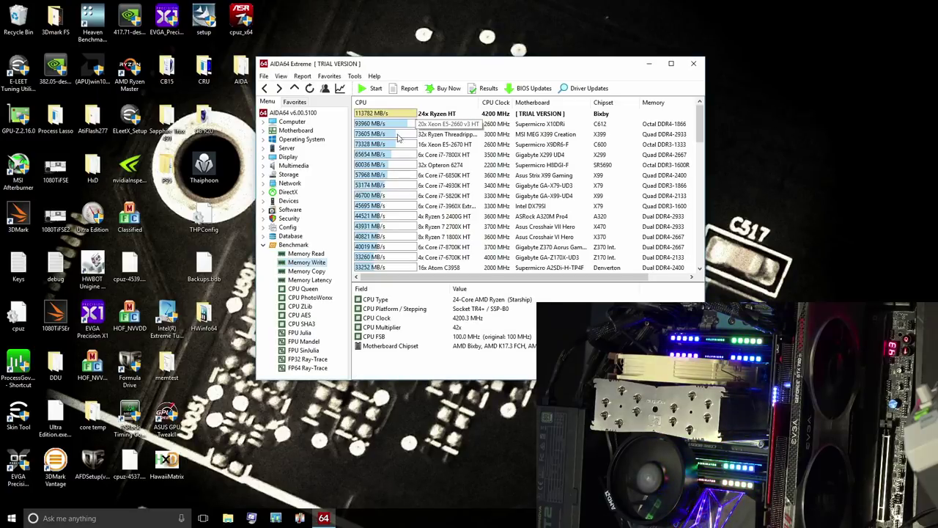
# Run the Memory Copy benchmark and close AIDA64
pyautogui.click(306, 271)
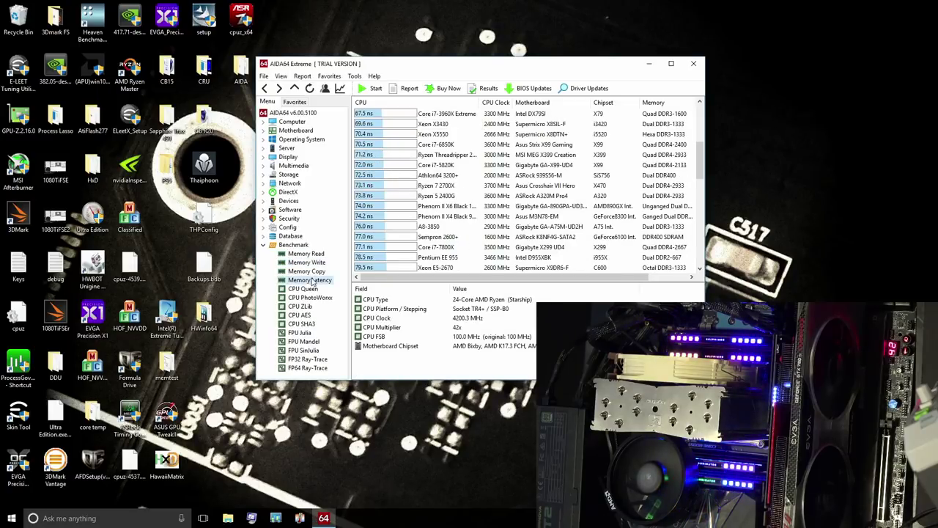
pyautogui.click(371, 89)
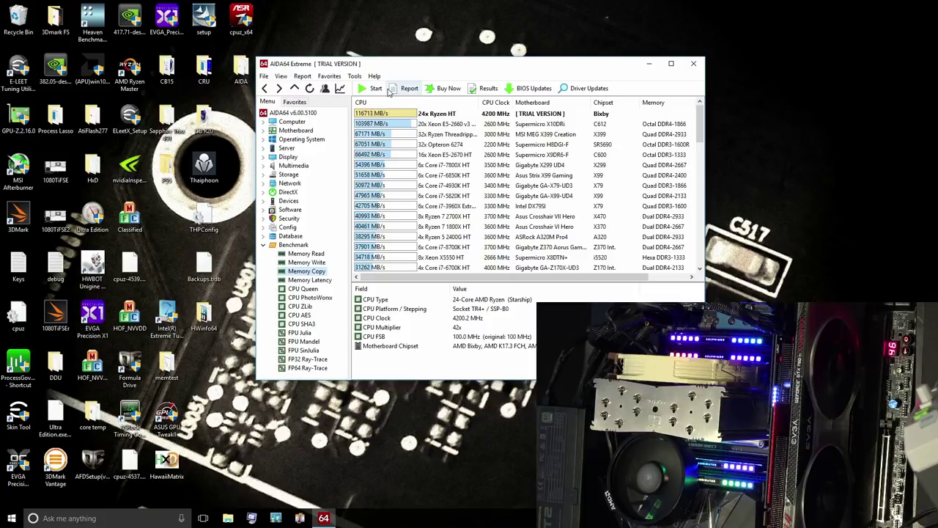
pyautogui.click(694, 64)
# Restart the computer from Windows
pyautogui.click(12, 518)
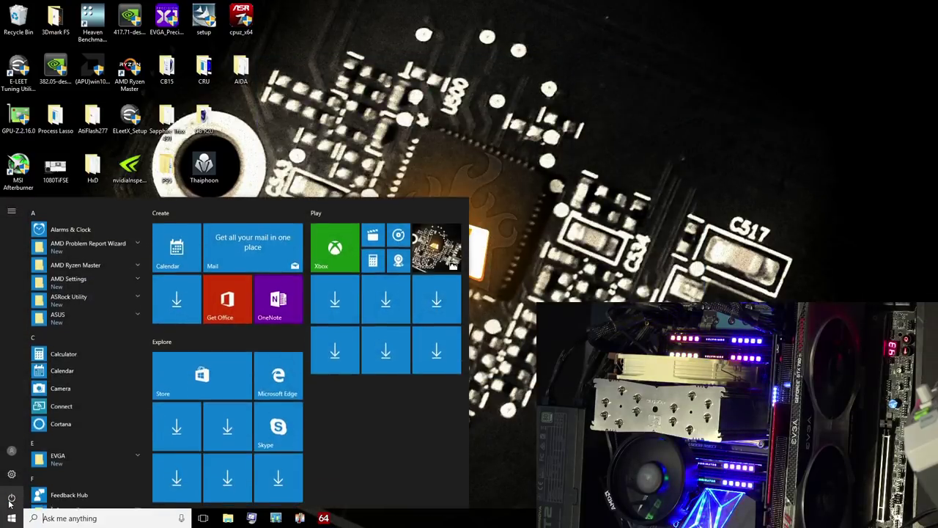
pyautogui.click(11, 499)
pyautogui.click(13, 480)
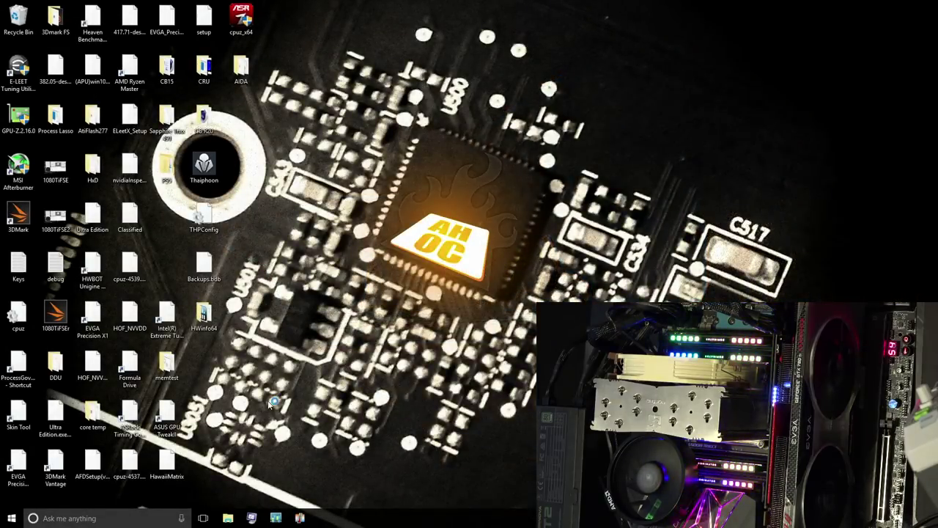
# Restart Windows into its advanced startup options screen
pyautogui.click(11, 519)
pyautogui.click(11, 496)
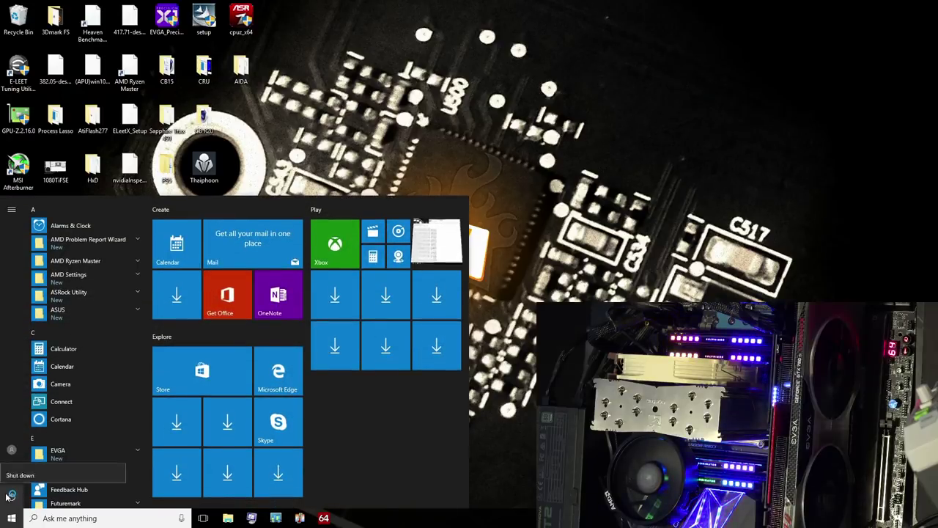
pyautogui.click(15, 471)
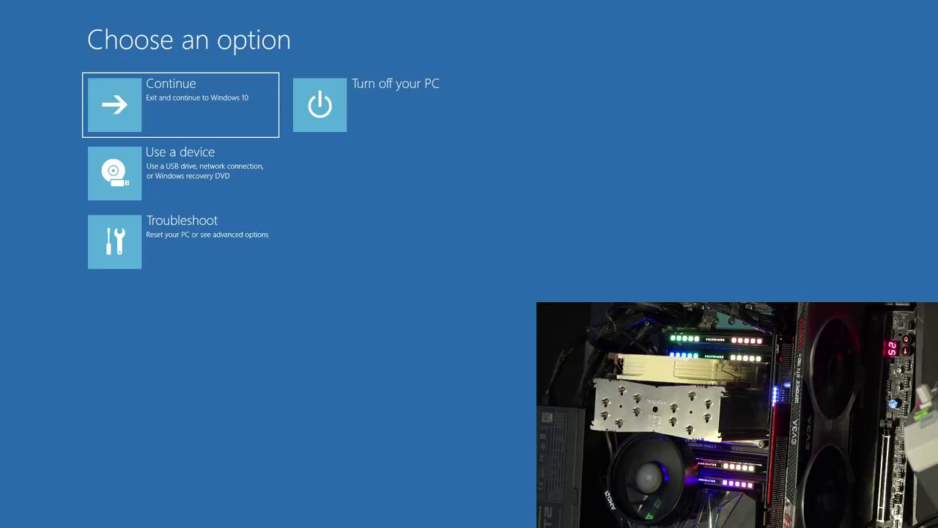
# Enter the UEFI Firmware Settings through the Troubleshoot and Advanced options of the Windows recovery environment
pyautogui.press('Down')
pyautogui.press('Down')
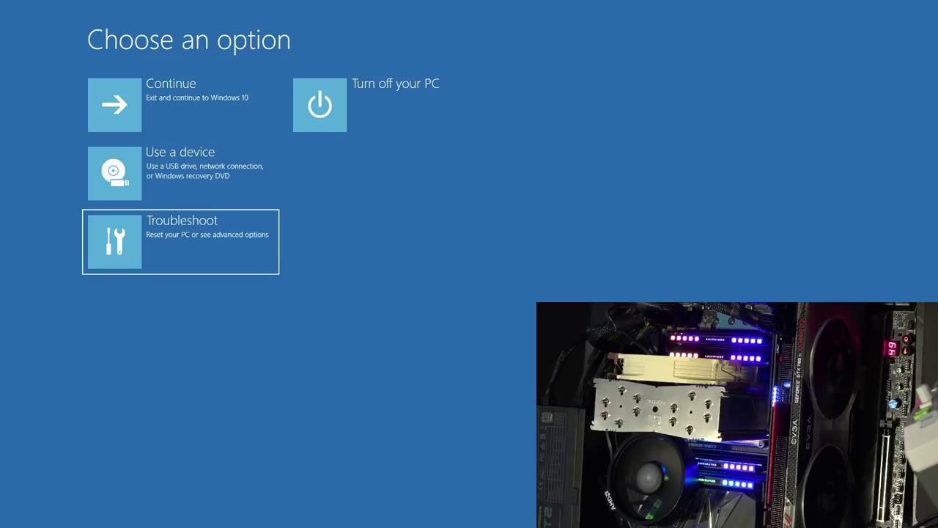
pyautogui.press('Return')
pyautogui.press('Down')
pyautogui.press('Return')
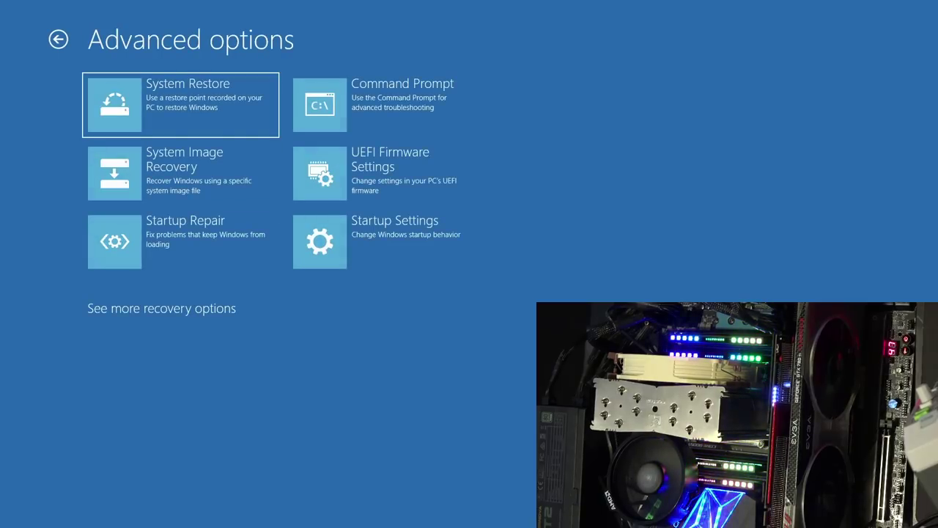
pyautogui.press('Right')
pyautogui.press('Down')
pyautogui.press('Return')
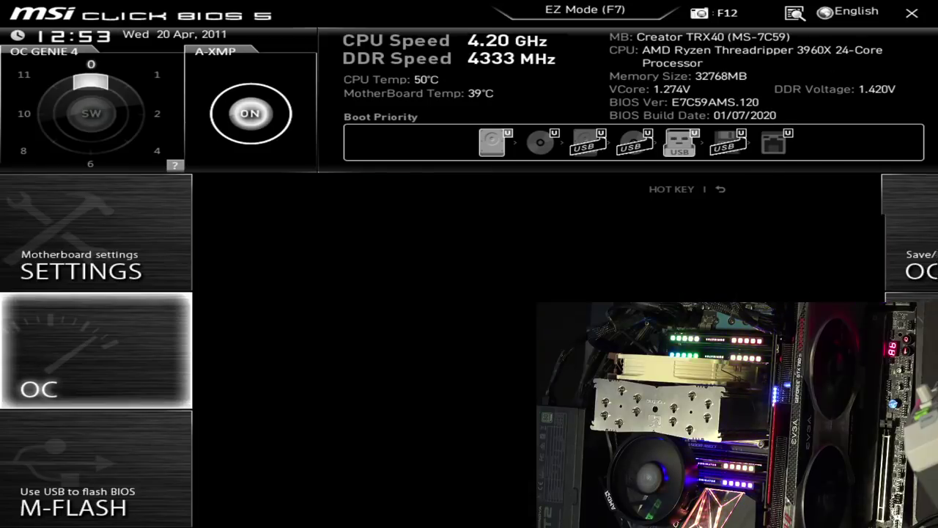
# Examine the overclocking settings from the CPU ratio entries down to Advanced DRAM Configuration
pyautogui.press('Down')
pyautogui.press('Down')
pyautogui.press('Down')
pyautogui.press('Down')
pyautogui.press('Down')
pyautogui.press('Down')
pyautogui.press('Down')
pyautogui.press('Down')
pyautogui.press('Down')
pyautogui.press('Down')
pyautogui.press('Down')
pyautogui.press('Down')
pyautogui.press('Down')
pyautogui.press('Down')
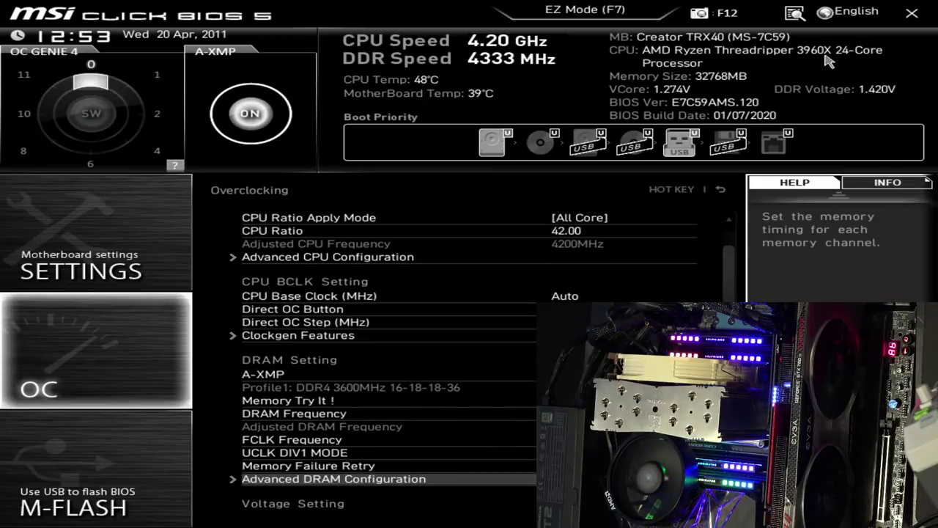
# Examine the voltage settings from DigitALL Power down to CPU 1P8 Voltage and back to VDDG CCD Voltage
pyautogui.press('Down')
pyautogui.press('Down')
pyautogui.press('Down')
pyautogui.press('Down')
pyautogui.press('Down')
pyautogui.press('Down')
pyautogui.press('Down')
pyautogui.press('Down')
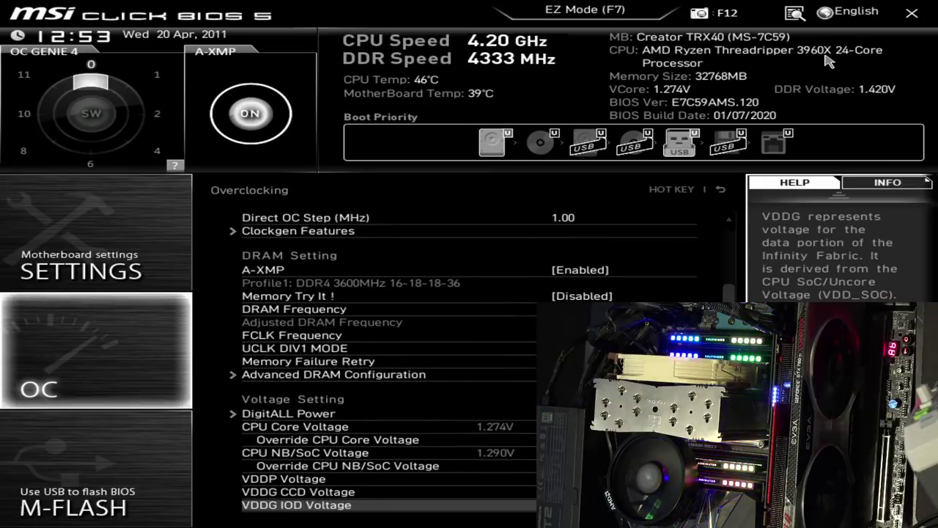
pyautogui.press('Down')
pyautogui.press('Up')
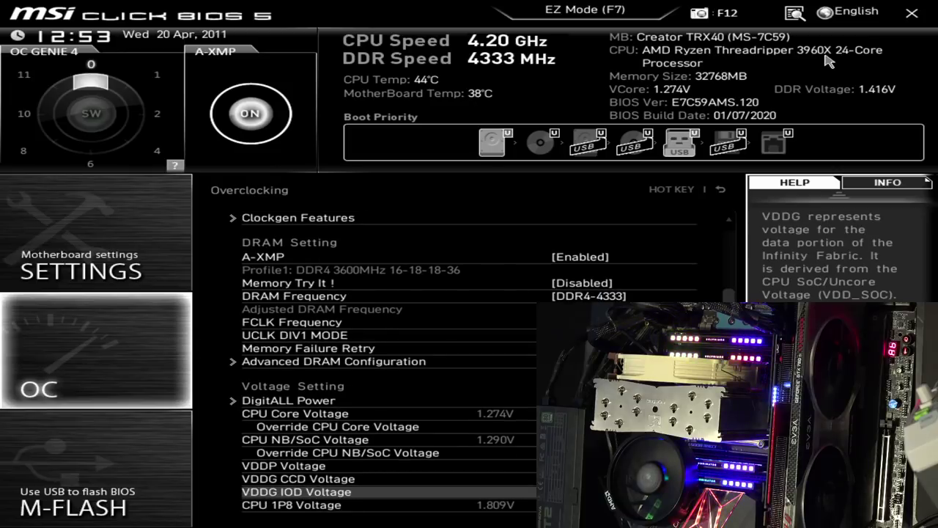
pyautogui.press('Up')
pyautogui.press('Up')
pyautogui.press('Up')
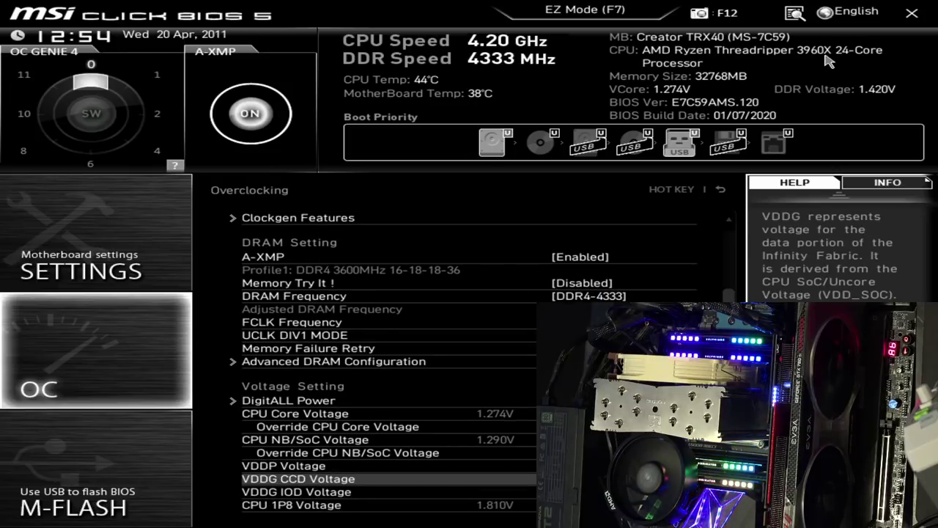
# Examine the DRAM settings from Memory Failure Retry up to A-XMP and back down to FCLK Frequency
pyautogui.press('Up')
pyautogui.press('Up')
pyautogui.press('Up')
pyautogui.press('Up')
pyautogui.press('Up')
pyautogui.press('Up')
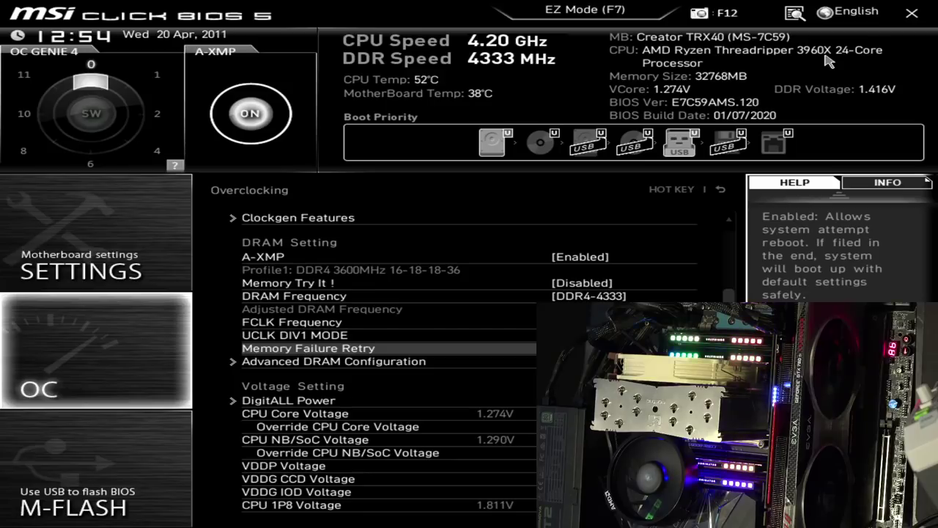
pyautogui.press('Up')
pyautogui.press('Up')
pyautogui.press('Up')
pyautogui.press('Up')
pyautogui.press('Up')
pyautogui.press('Down')
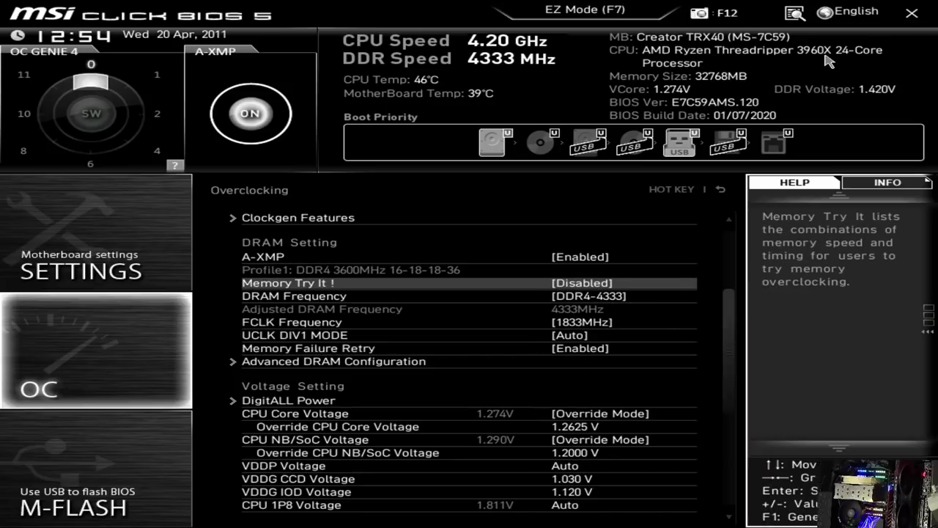
pyautogui.press('Down')
pyautogui.press('Down')
pyautogui.press('Down')
pyautogui.press('Down')
pyautogui.press('Down')
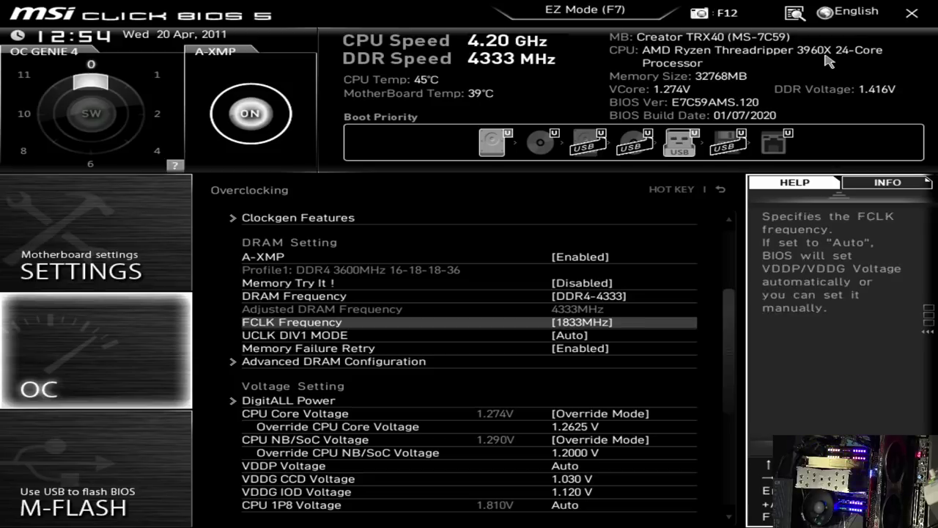
# Open Advanced DRAM Configuration and examine the main timings, starting with Command Rate and tCL
pyautogui.press('Return')
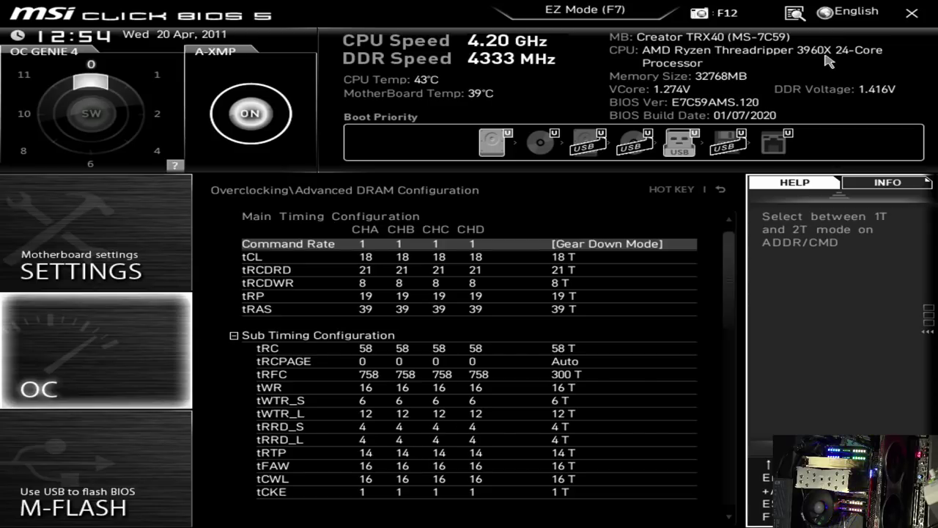
pyautogui.press('Down')
pyautogui.press('Up')
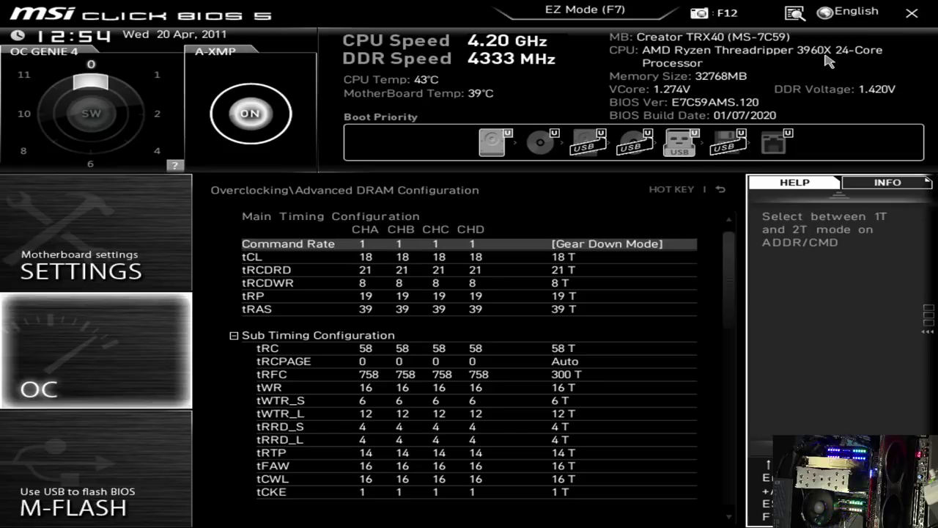
pyautogui.press('Down')
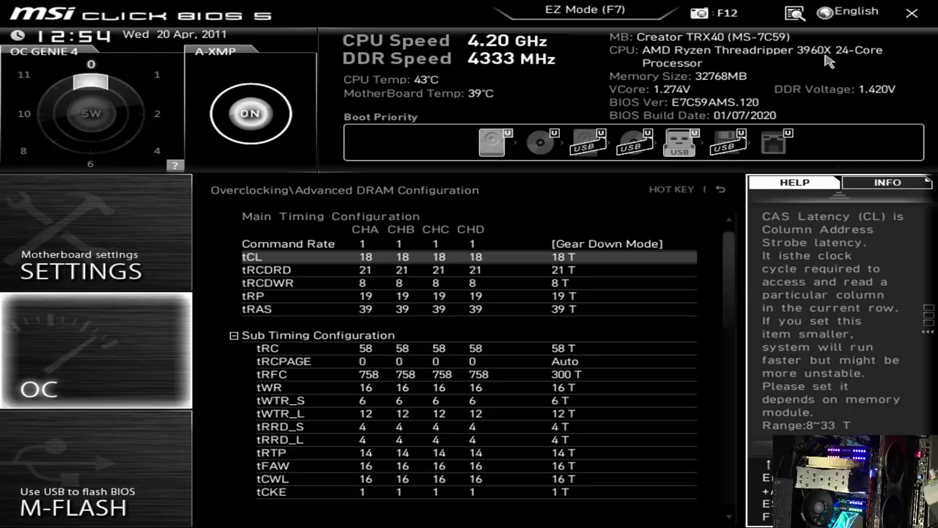
pyautogui.press('Down')
pyautogui.press('Up')
pyautogui.press('Down')
pyautogui.press('Down')
pyautogui.press('Down')
# Return to the main Overclocking page and examine the voltage settings down to DRAM CH_A/B Voltage
pyautogui.press('Escape')
pyautogui.press('Down')
pyautogui.press('Down')
pyautogui.press('Down')
pyautogui.press('Down')
pyautogui.press('Down')
pyautogui.press('Down')
pyautogui.press('Down')
pyautogui.press('Down')
pyautogui.press('Down')
pyautogui.press('Down')
pyautogui.press('Down')
pyautogui.press('Down')
pyautogui.press('Down')
pyautogui.press('Down')
pyautogui.press('Down')
pyautogui.press('Down')
pyautogui.press('Up')
pyautogui.press('Up')
pyautogui.press('Up')
pyautogui.press('Up')
pyautogui.press('Up')
pyautogui.press('Up')
pyautogui.press('Up')
pyautogui.press('Down')
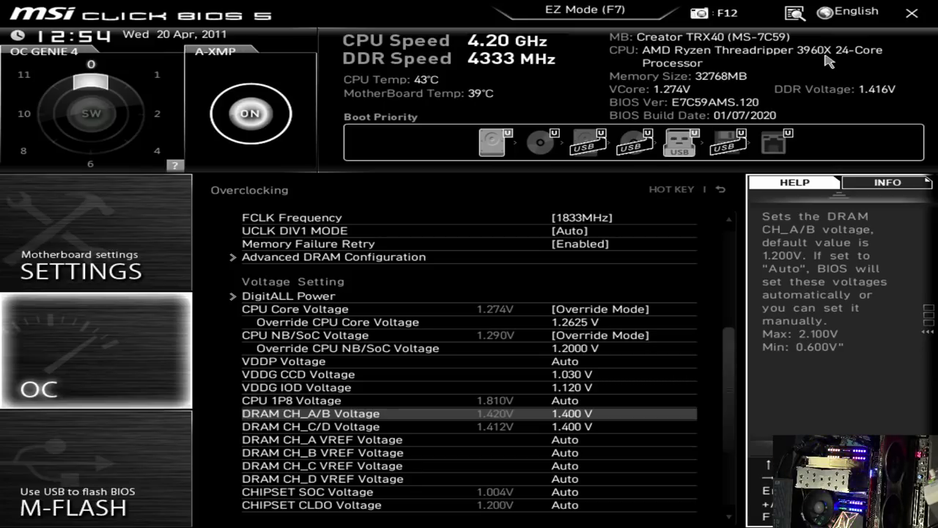
# Examine the DRAM VREF and CHIPSET SOC voltages, ending back on DRAM CH_C/D Voltage
pyautogui.press('Down')
pyautogui.press('Down')
pyautogui.press('Down')
pyautogui.press('Down')
pyautogui.press('Down')
pyautogui.press('Down')
pyautogui.press('Down')
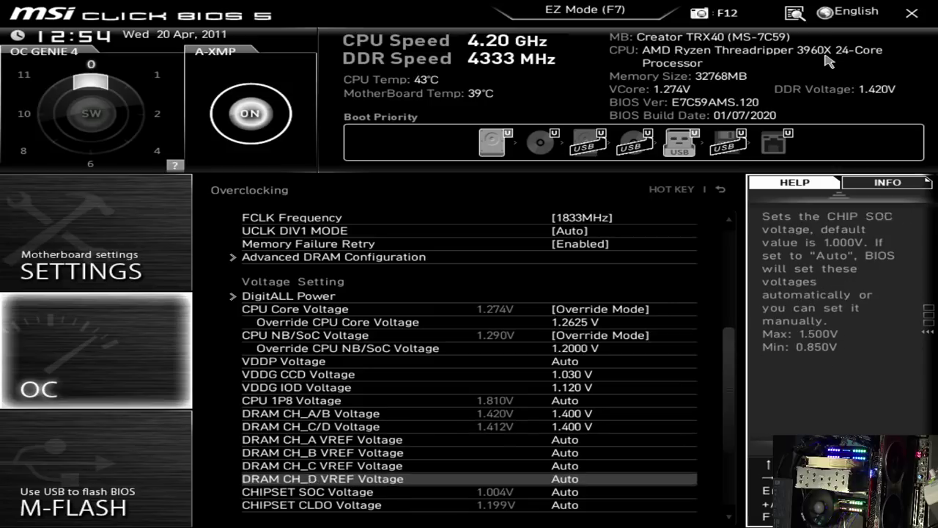
pyautogui.press('Up')
pyautogui.press('Up')
pyautogui.press('Up')
pyautogui.press('Up')
pyautogui.press('Up')
pyautogui.press('Up')
pyautogui.press('Up')
pyautogui.press('Up')
pyautogui.press('Up')
pyautogui.press('Down')
pyautogui.press('Down')
pyautogui.press('Down')
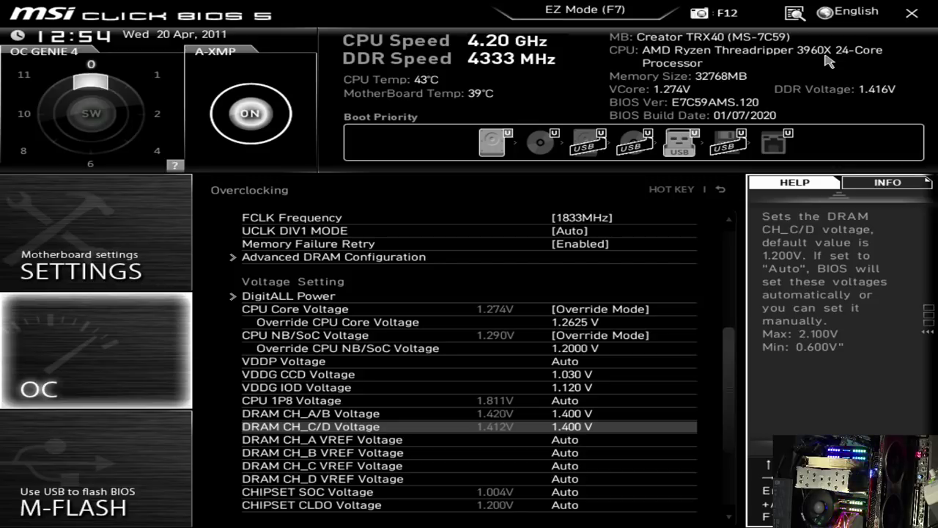
# Reopen Advanced DRAM Configuration and examine the timings from Command Rate down to tRFC
pyautogui.press('Up')
pyautogui.press('Up')
pyautogui.press('Up')
pyautogui.press('Up')
pyautogui.press('Up')
pyautogui.press('Up')
pyautogui.press('Up')
pyautogui.press('Up')
pyautogui.press('Up')
pyautogui.press('Up')
pyautogui.press('Up')
pyautogui.press('Return')
pyautogui.press('Down')
pyautogui.press('Down')
pyautogui.press('Down')
pyautogui.press('Down')
pyautogui.press('Down')
pyautogui.press('Down')
pyautogui.press('Down')
pyautogui.press('Down')
pyautogui.press('Down')
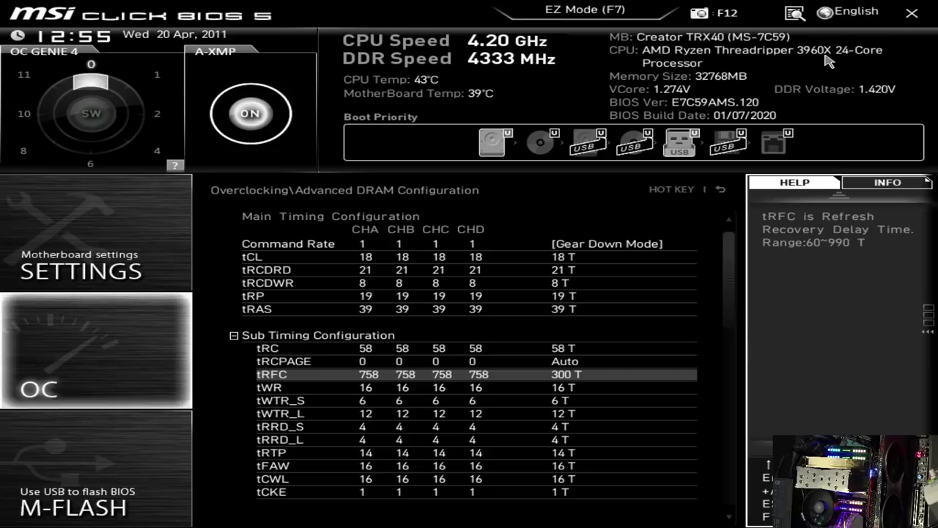
# Examine the main memory timings again between tCL and tRAS
pyautogui.press('Up')
pyautogui.press('Up')
pyautogui.press('Up')
pyautogui.press('Up')
pyautogui.press('Up')
pyautogui.press('Up')
pyautogui.press('Up')
pyautogui.press('Up')
pyautogui.press('Up')
pyautogui.press('Down')
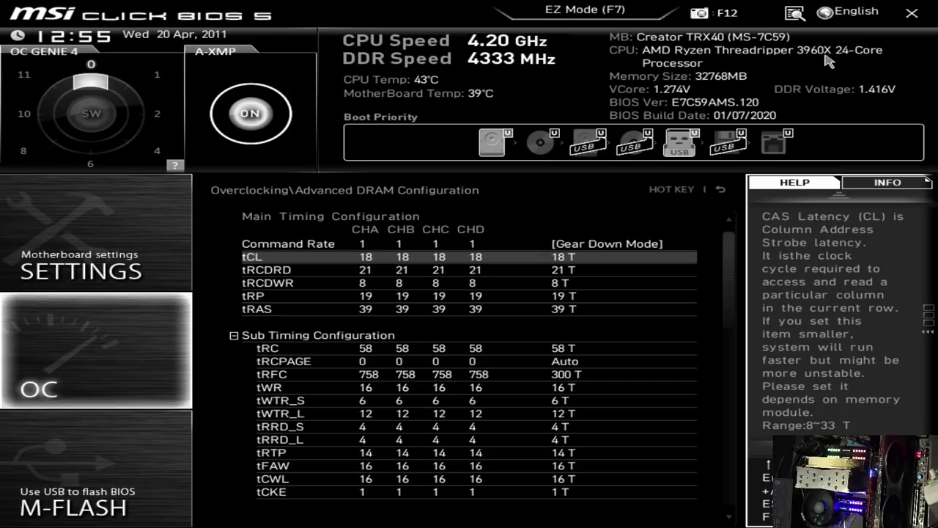
pyautogui.press('Down')
pyautogui.press('Down')
pyautogui.press('Down')
pyautogui.press('Down')
pyautogui.press('Down')
pyautogui.press('Down')
pyautogui.press('Down')
pyautogui.press('Up')
pyautogui.press('Up')
pyautogui.press('Up')
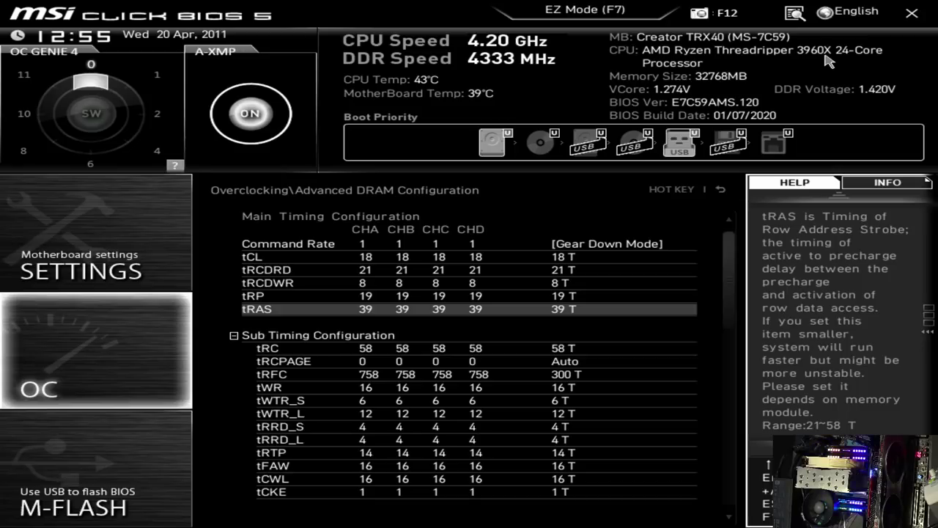
# Examine the sub timings from tRC to tCKE and the first turn-around timings, tRDRDSC_L and tRDRDSC
pyautogui.press('Down')
pyautogui.press('Down')
pyautogui.press('Down')
pyautogui.press('Down')
pyautogui.press('Down')
pyautogui.press('Down')
pyautogui.press('Down')
pyautogui.press('Down')
pyautogui.press('Down')
pyautogui.press('Down')
pyautogui.press('Down')
pyautogui.press('Down')
pyautogui.press('Down')
pyautogui.press('Down')
pyautogui.press('Down')
pyautogui.press('Down')
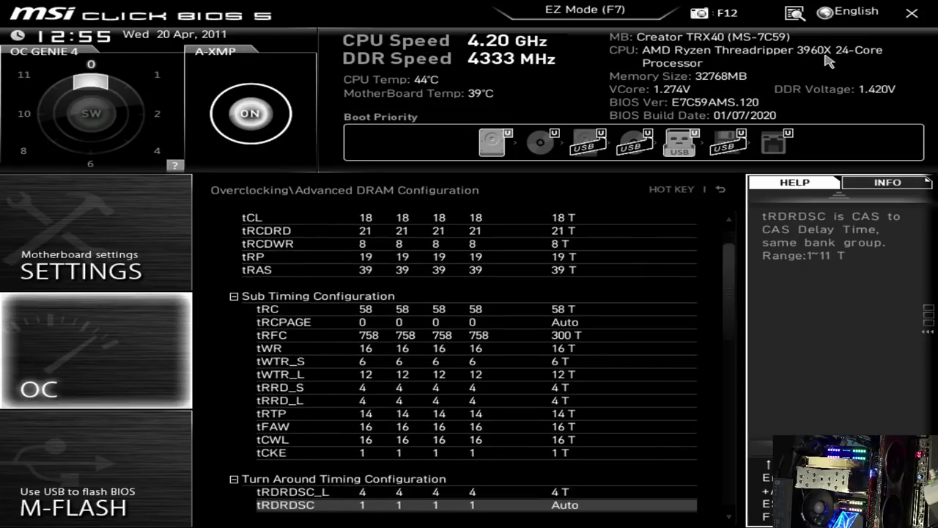
pyautogui.press('Up')
# Go back to the main Overclocking page and examine the voltage settings and FCLK Frequency again
pyautogui.press('Escape')
pyautogui.press('Down')
pyautogui.press('Down')
pyautogui.press('Down')
pyautogui.press('Down')
pyautogui.press('Down')
pyautogui.press('Down')
pyautogui.press('Down')
pyautogui.press('Up')
pyautogui.press('Up')
pyautogui.press('Up')
pyautogui.press('Up')
pyautogui.press('Up')
pyautogui.press('Up')
pyautogui.press('Up')
pyautogui.press('Up')
pyautogui.press('Up')
pyautogui.press('Up')
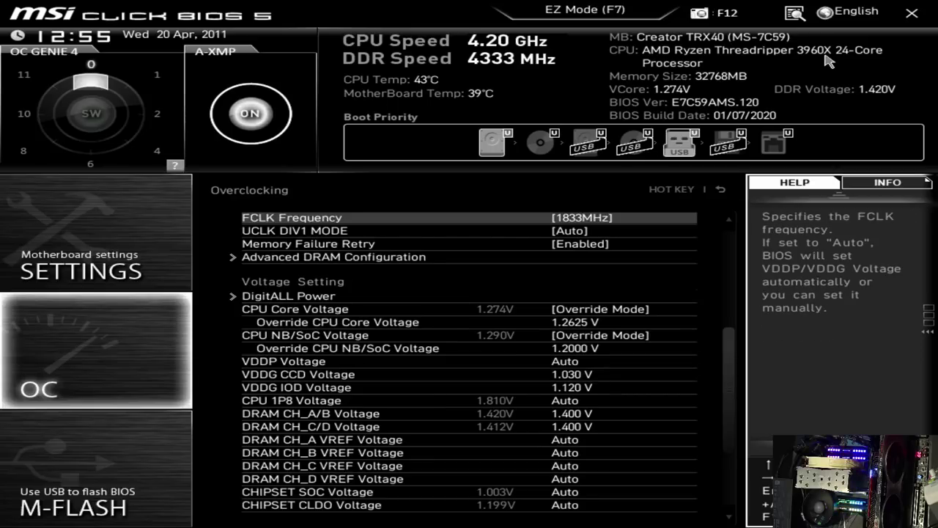
pyautogui.press('Up')
pyautogui.press('Down')
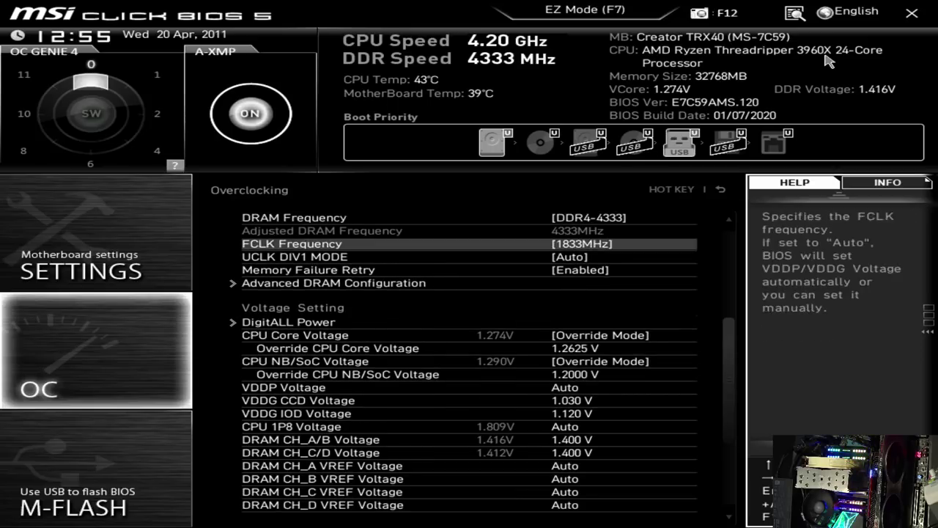
# Return to Advanced DRAM Configuration and examine the tRCDRD and tRCDWR timings
pyautogui.press('Down')
pyautogui.press('Down')
pyautogui.press('Down')
pyautogui.press('Return')
pyautogui.press('Down')
pyautogui.press('Down')
pyautogui.press('Down')
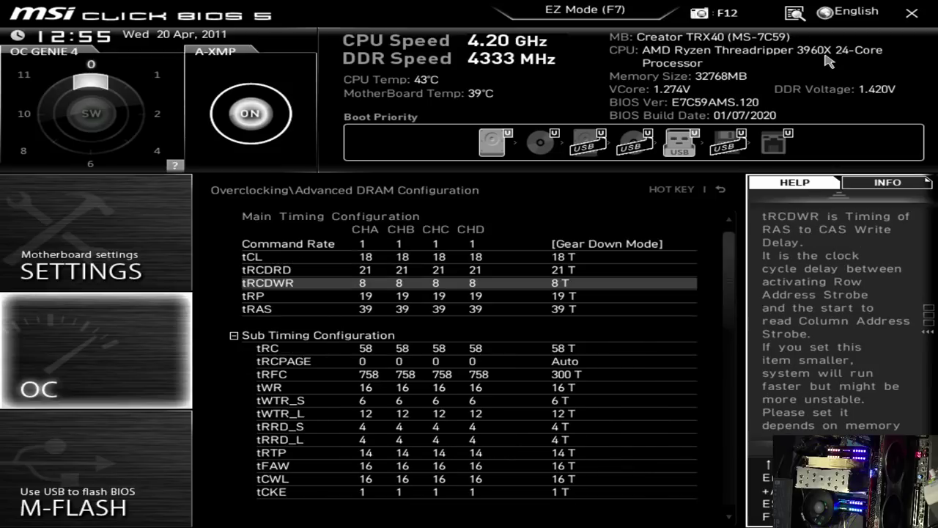
pyautogui.press('Up')
pyautogui.press('Up')
pyautogui.press('Down')
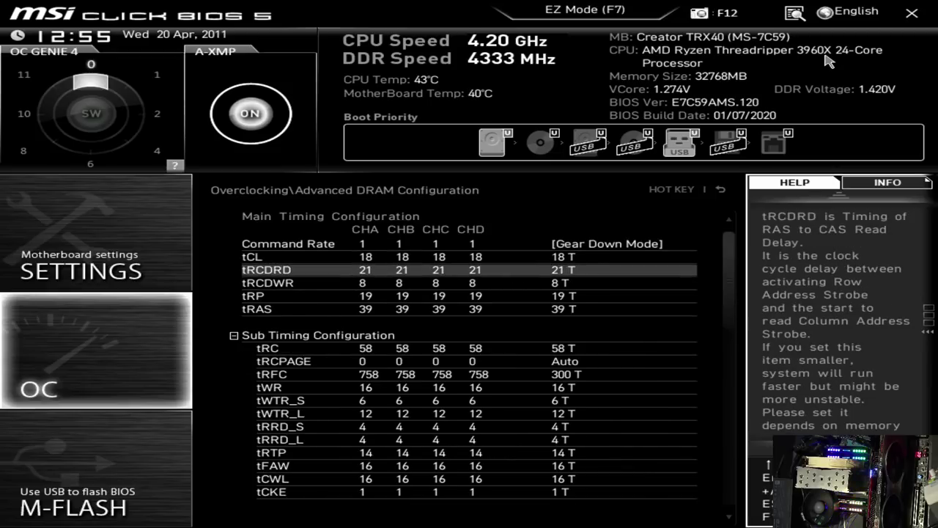
# Examine the Command Rate and tCL settings in the main timing configuration
pyautogui.press('Down')
pyautogui.press('Up')
pyautogui.press('Up')
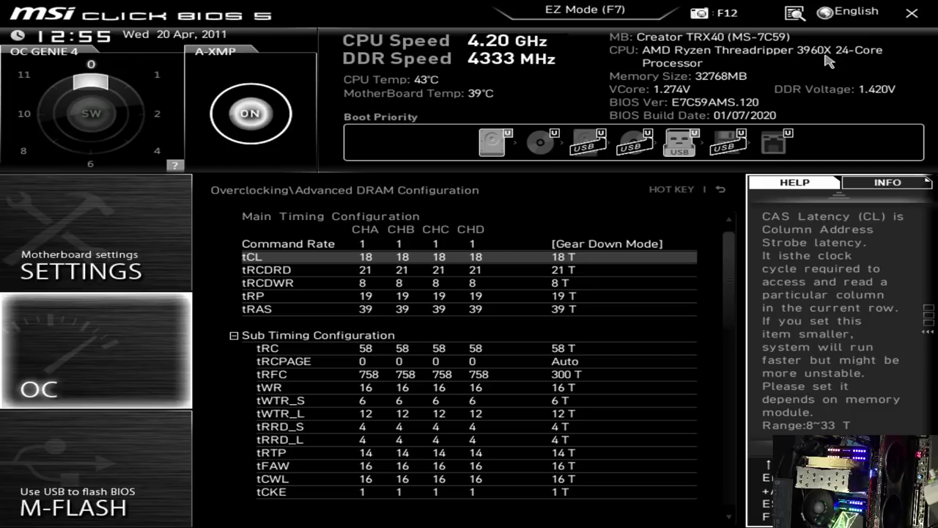
pyautogui.press('Up')
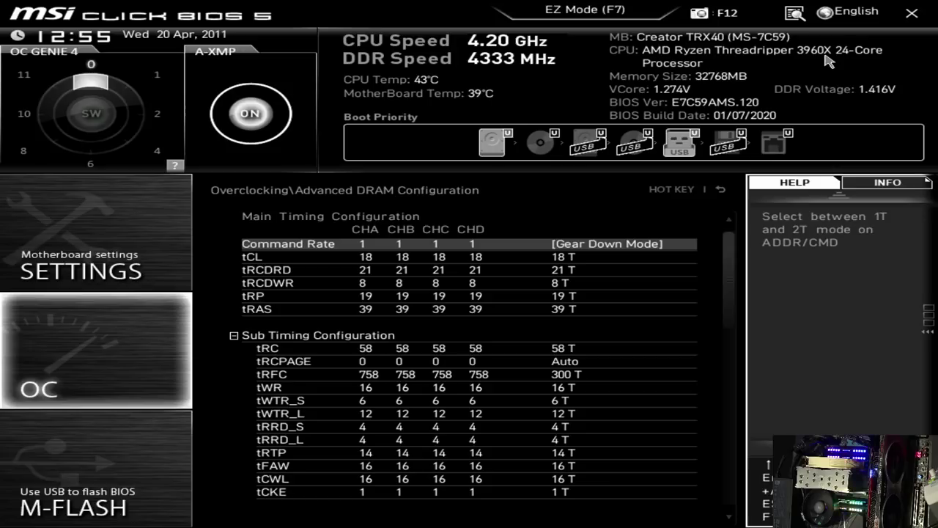
pyautogui.press('Down')
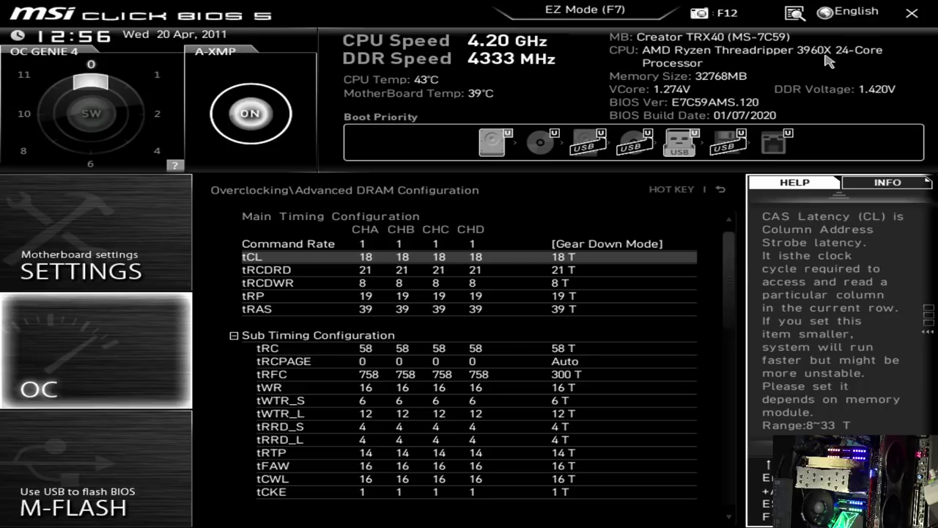
# Examine the tRFC and tRCPAGE sub timings, returning to tRAS in the main timings
pyautogui.press('Down')
pyautogui.press('Down')
pyautogui.press('Down')
pyautogui.press('Down')
pyautogui.press('Down')
pyautogui.press('Down')
pyautogui.press('Down')
pyautogui.press('Down')
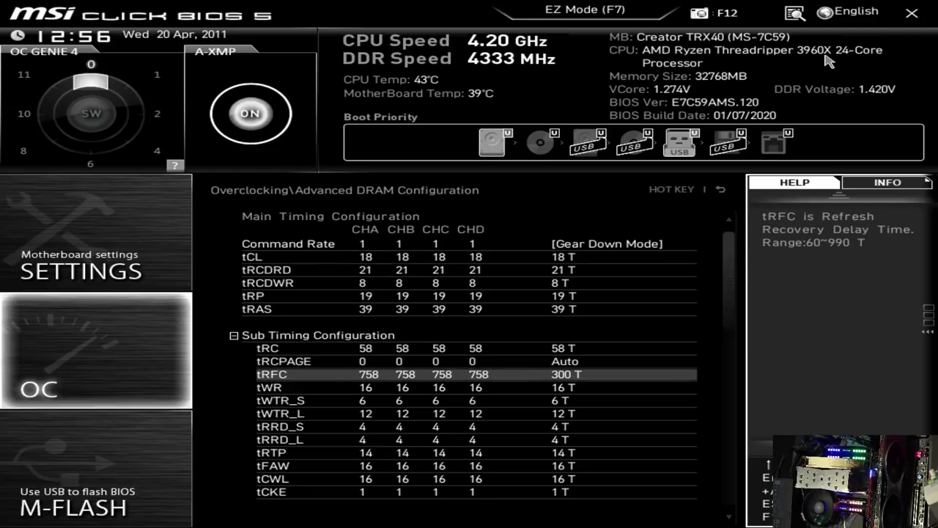
pyautogui.press('Up')
pyautogui.press('Up')
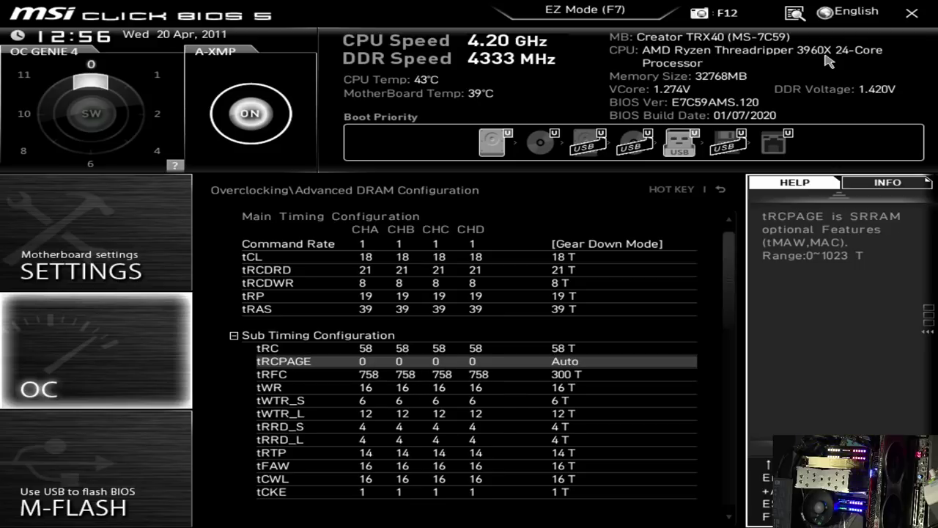
pyautogui.press('Up')
pyautogui.press('Up')
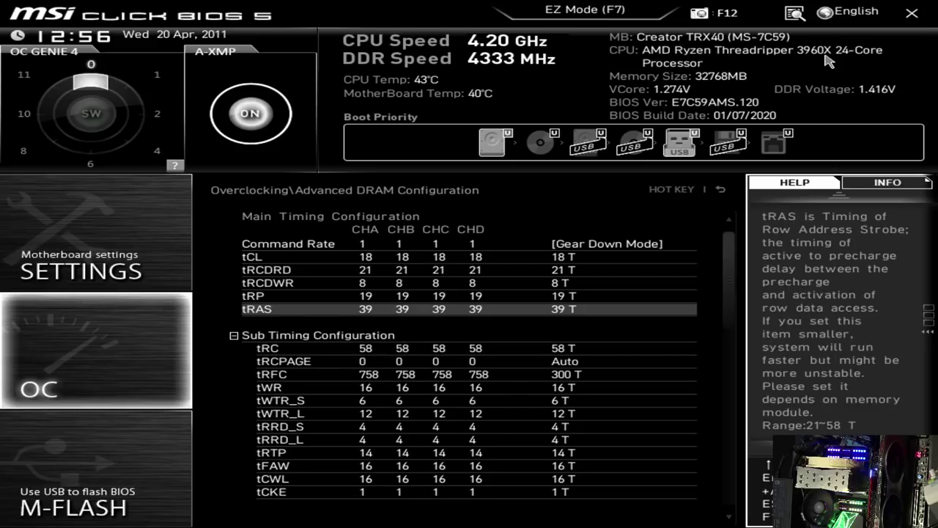
# Compare the tRP and tRAS main timings with the tRC sub timing
pyautogui.press('Down')
pyautogui.press('Up')
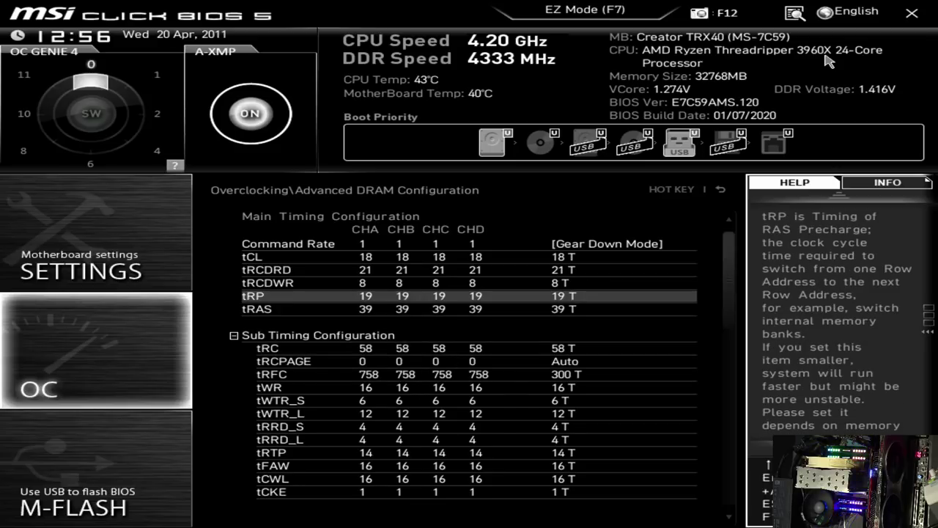
pyautogui.press('Down')
pyautogui.press('Down')
pyautogui.press('Down')
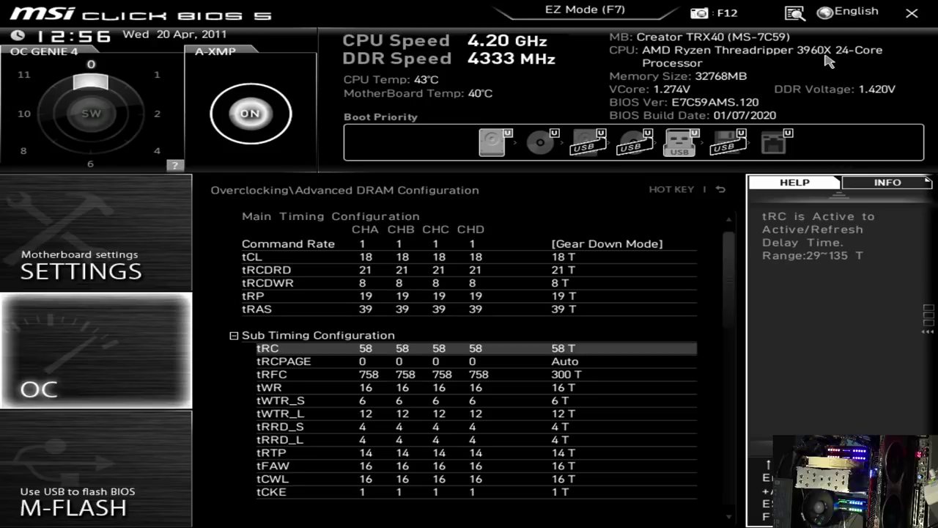
pyautogui.press('Up')
pyautogui.press('Up')
pyautogui.press('Up')
pyautogui.press('Down')
pyautogui.press('Down')
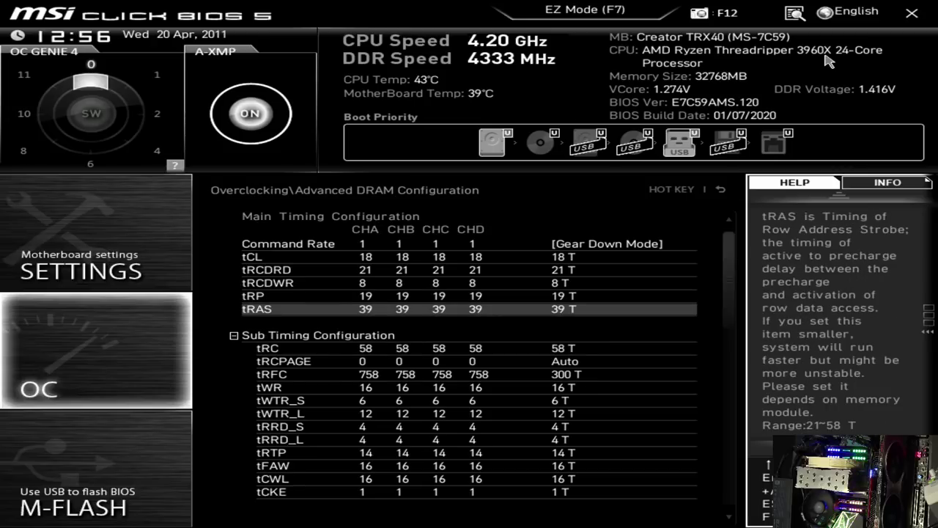
# Examine the tRFC sub timing again, comparing the channel readings with its configured value
pyautogui.press('Down')
pyautogui.press('Down')
pyautogui.press('Down')
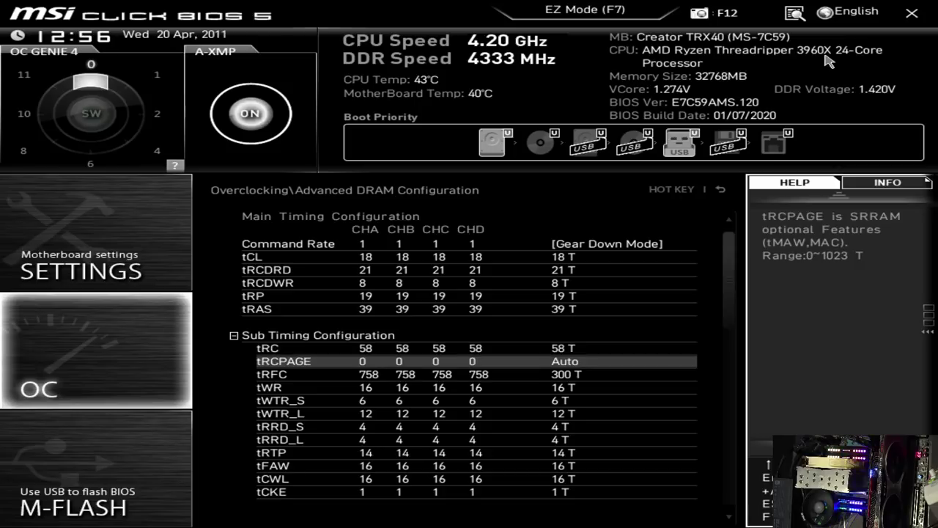
pyautogui.press('Down')
pyautogui.press('Up')
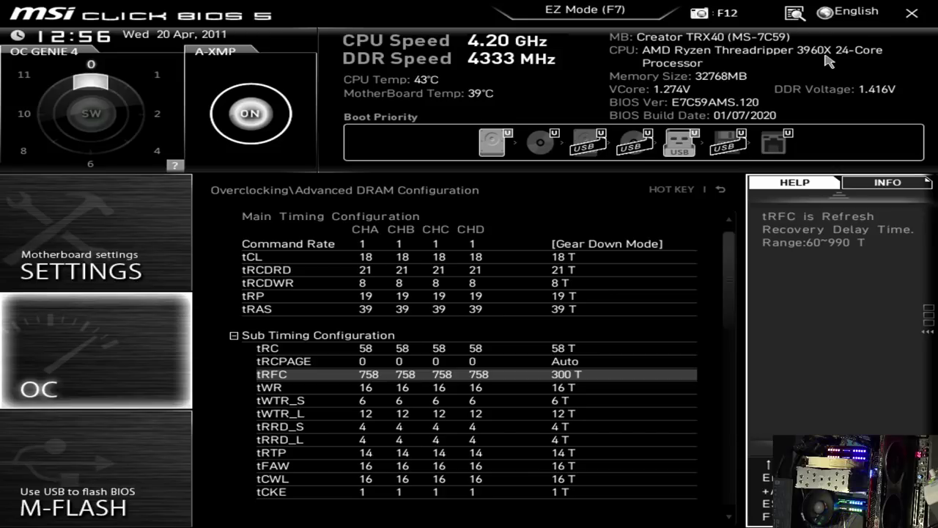
pyautogui.press('Up')
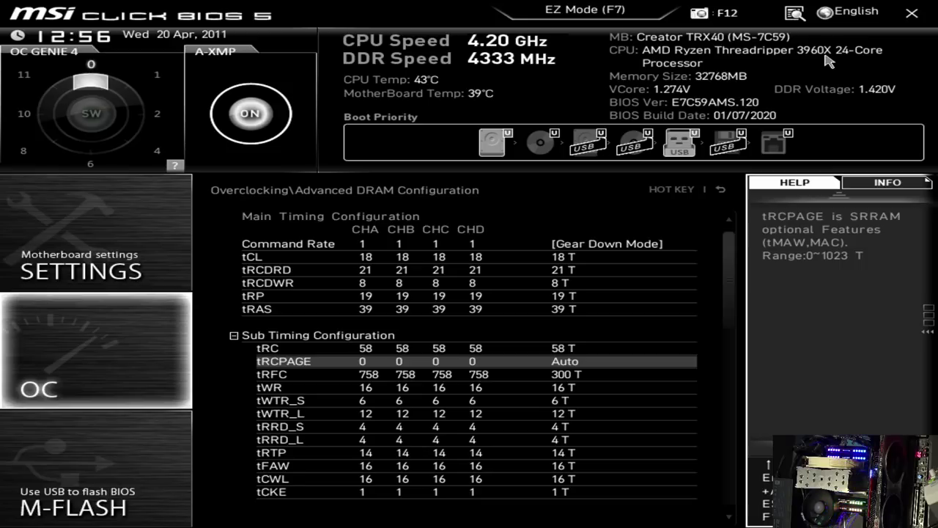
pyautogui.press('Down')
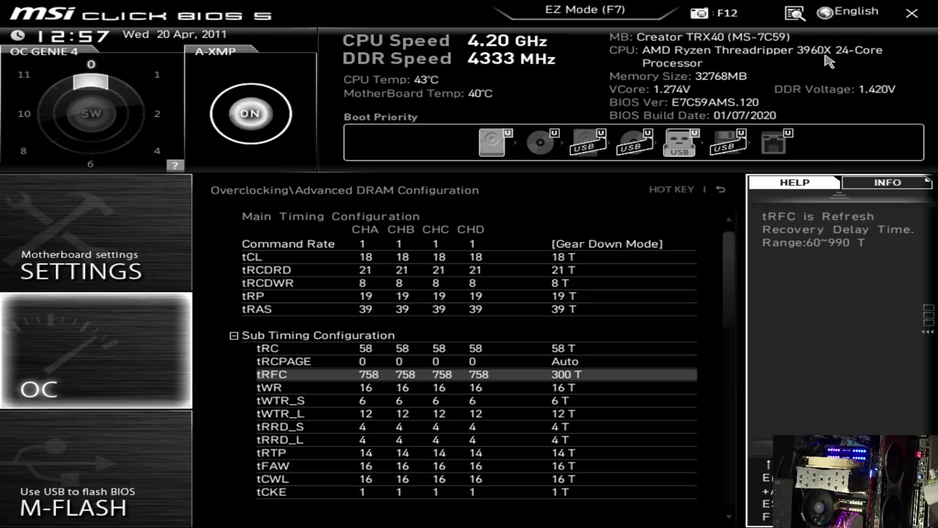
pyautogui.press('Down')
pyautogui.press('Up')
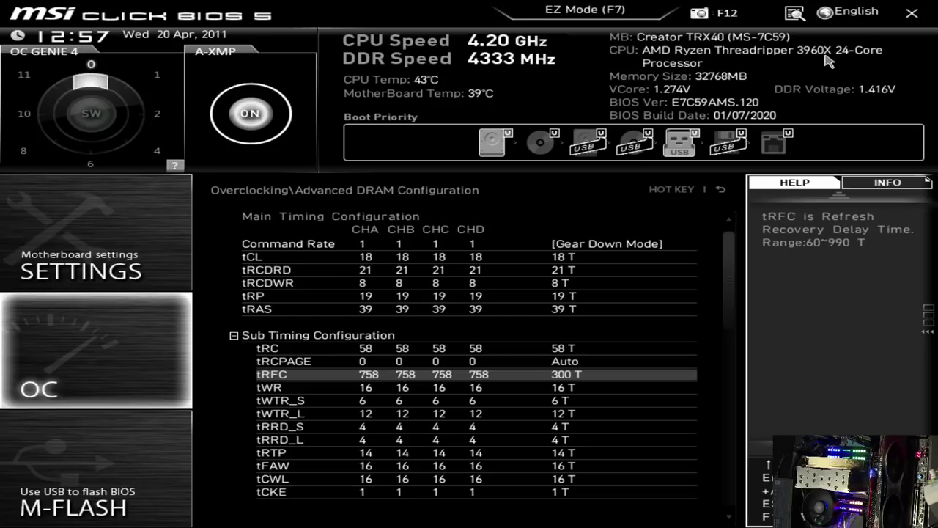
# Examine the tWR, tWTR_S and tWTR_L sub timings
pyautogui.press('Down')
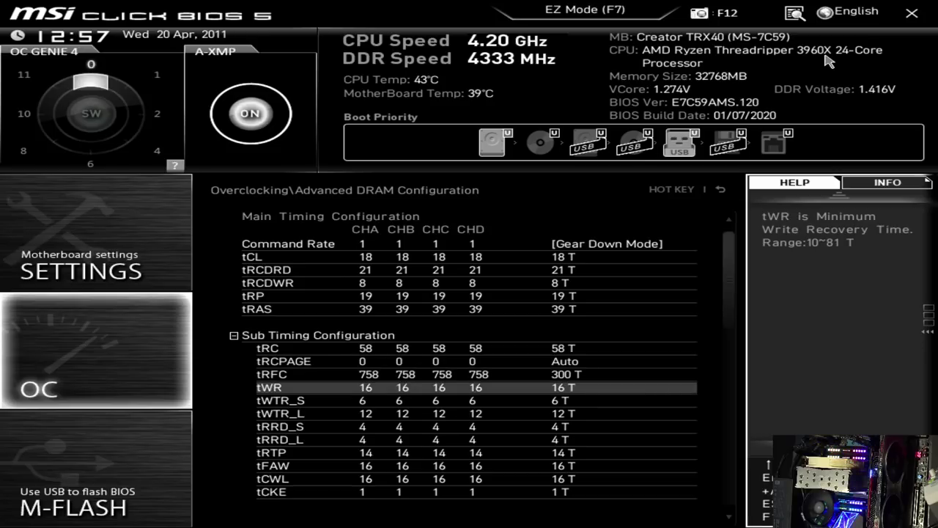
pyautogui.press('Down')
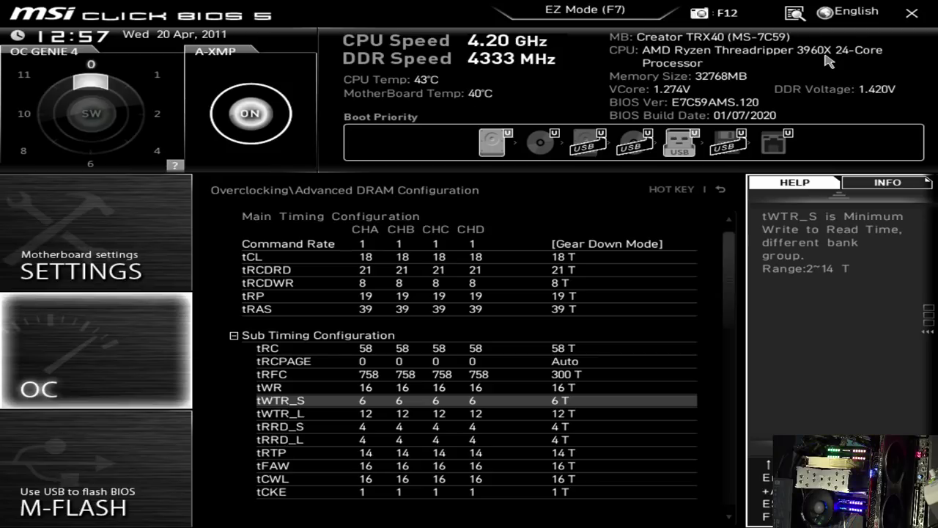
pyautogui.press('Down')
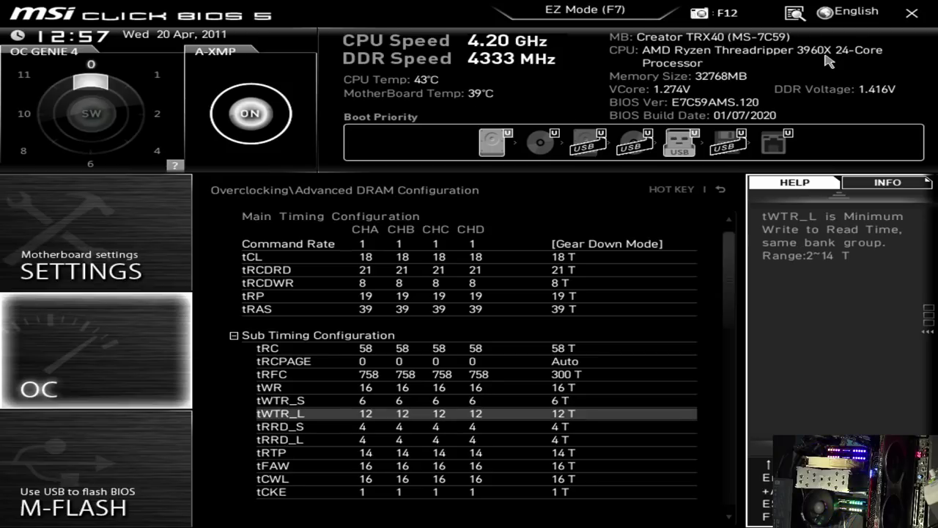
pyautogui.press('Up')
pyautogui.press('Down')
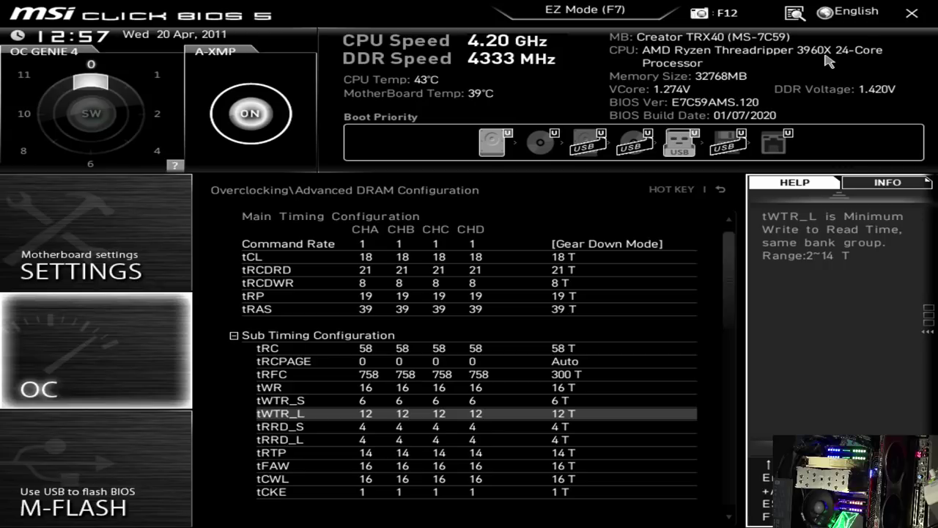
pyautogui.press('Down')
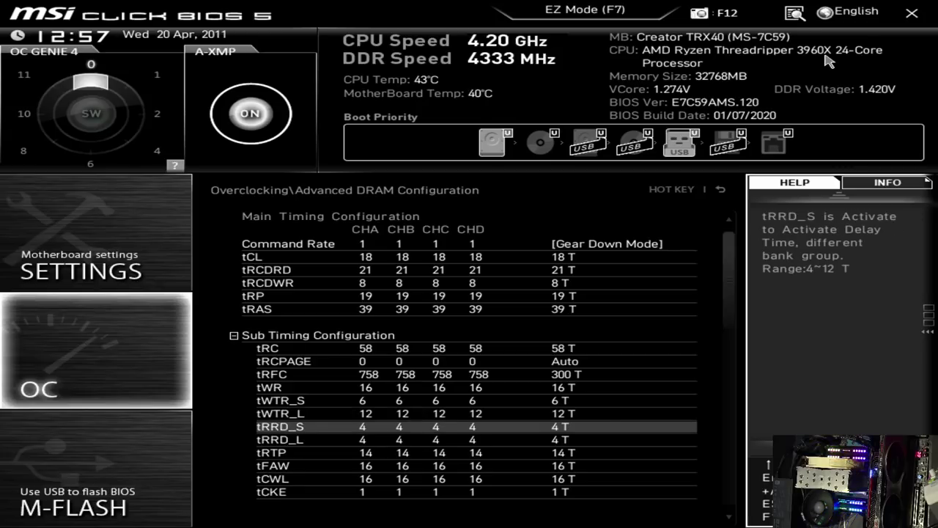
pyautogui.press('Up')
pyautogui.press('Up')
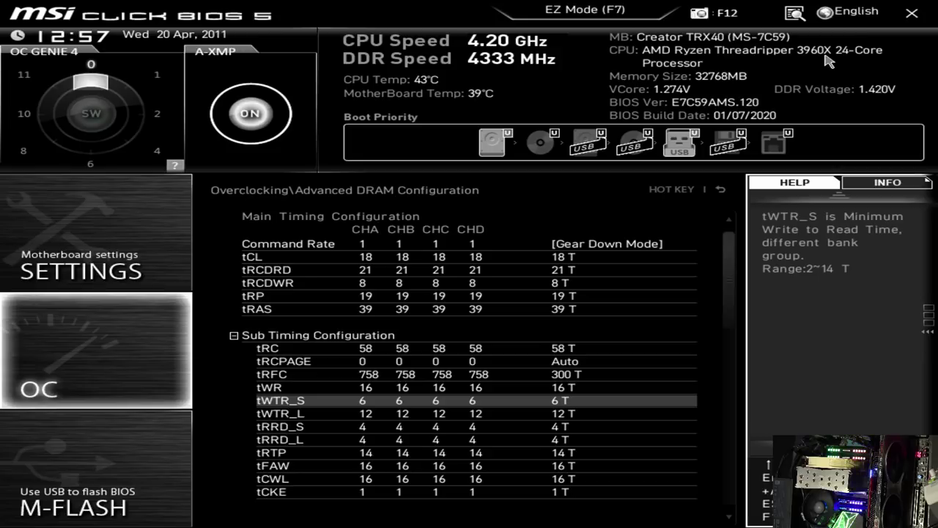
pyautogui.press('Down')
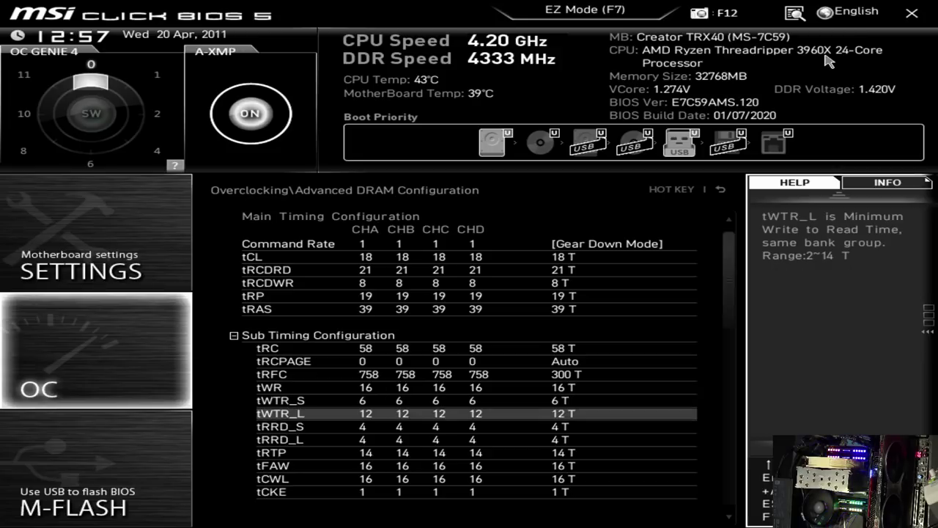
pyautogui.press('Up')
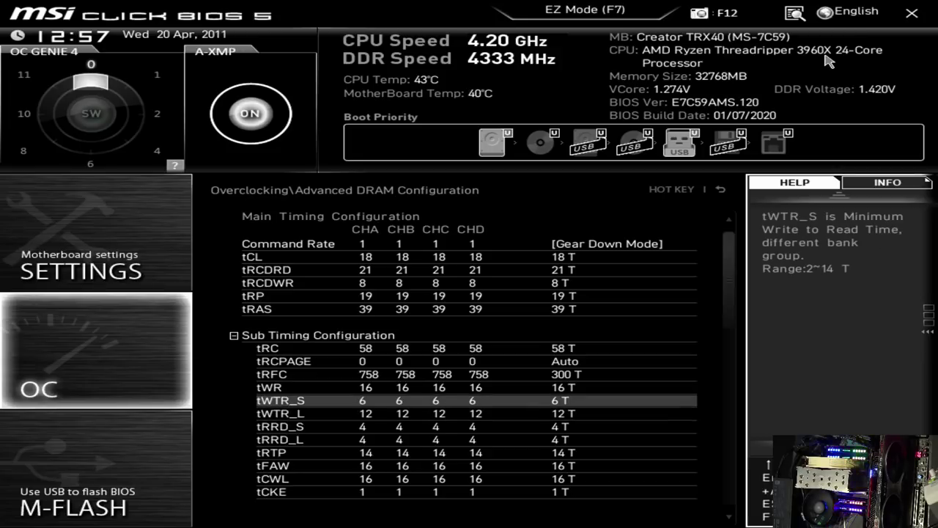
pyautogui.press('Down')
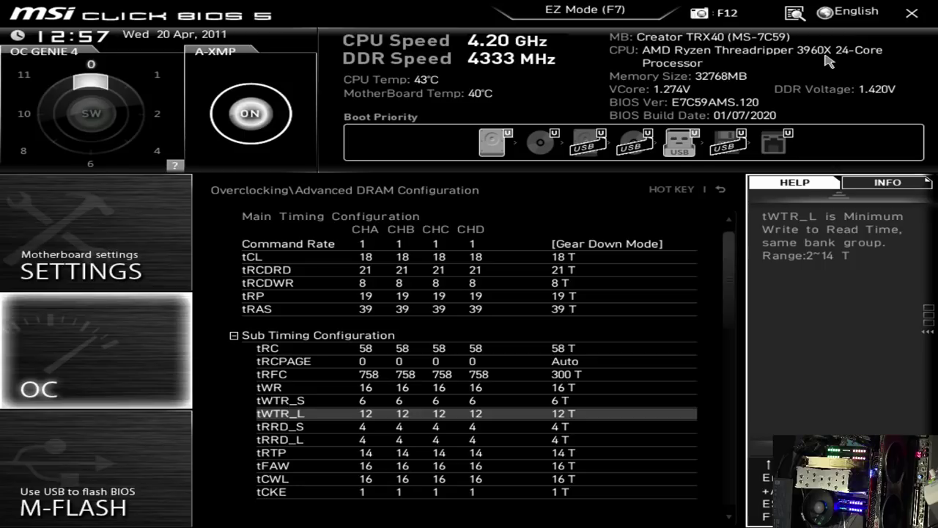
# Examine the activate timings tRRD_S and tRRD_L along with tFAW
pyautogui.press('Down')
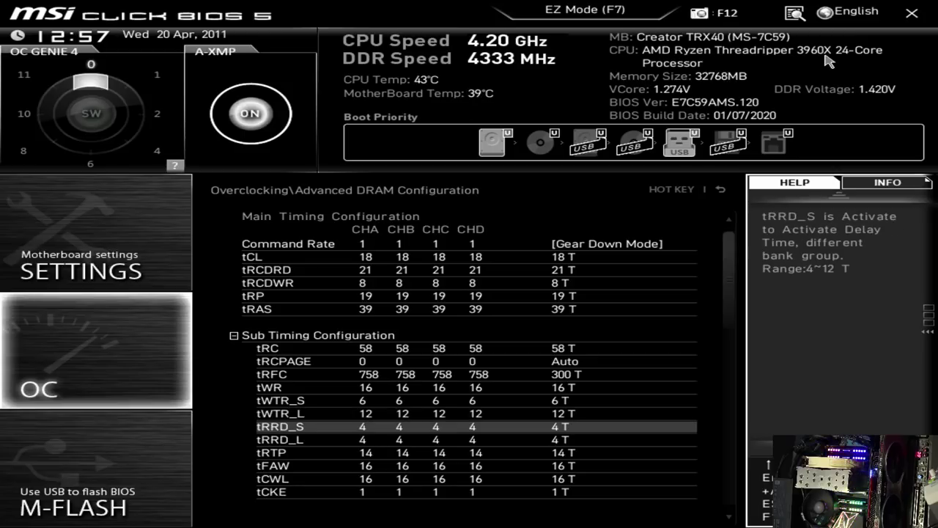
pyautogui.press('Down')
pyautogui.press('Up')
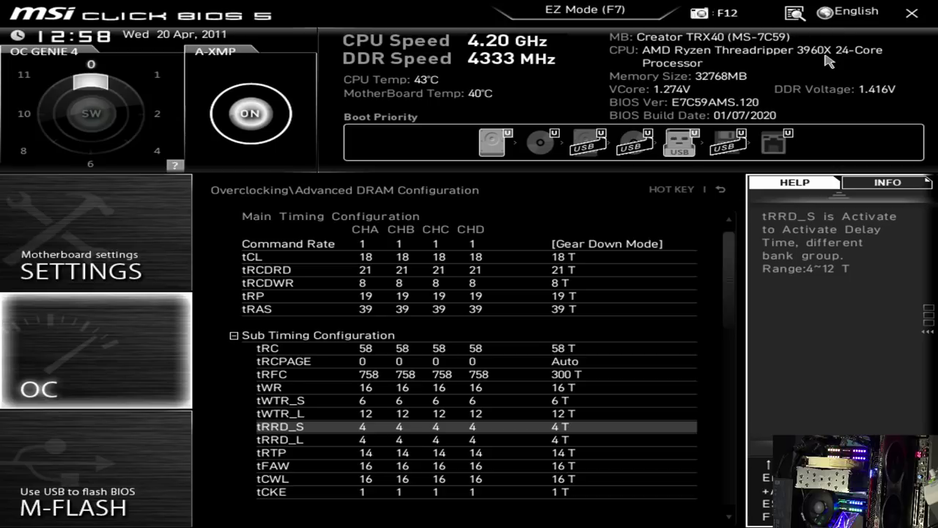
pyautogui.press('Down')
pyautogui.press('Down')
pyautogui.press('Down')
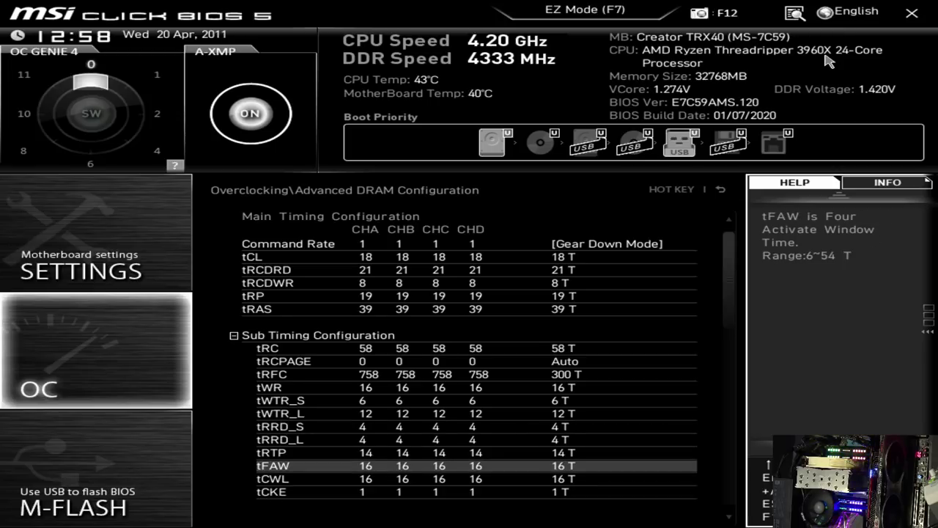
# Try setting tRRD_L to 6 T and restore it to 4 T
pyautogui.press('Up')
pyautogui.press('Up')
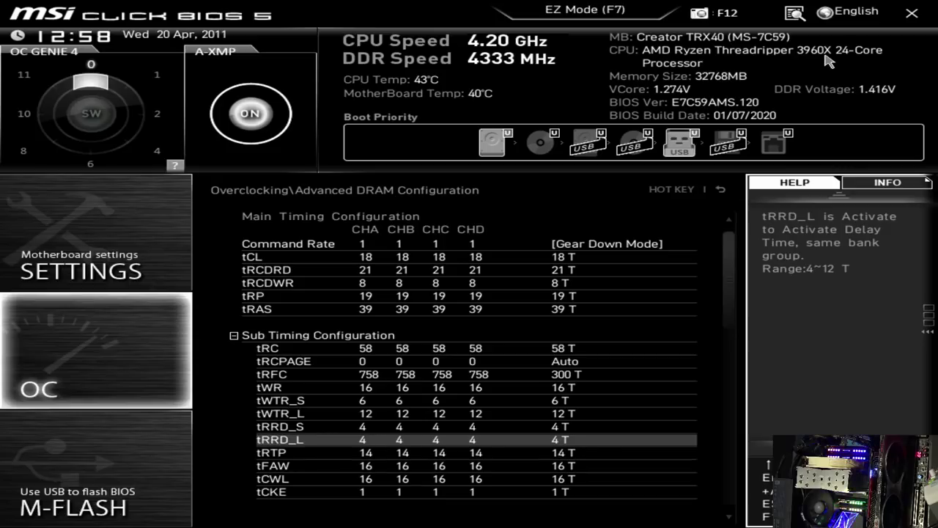
pyautogui.write('6')
pyautogui.press('Up')
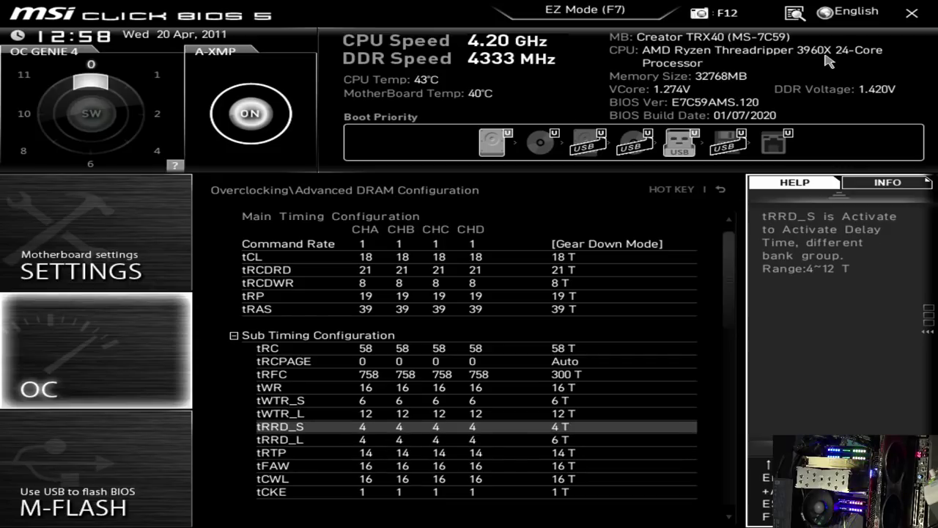
pyautogui.press('Down')
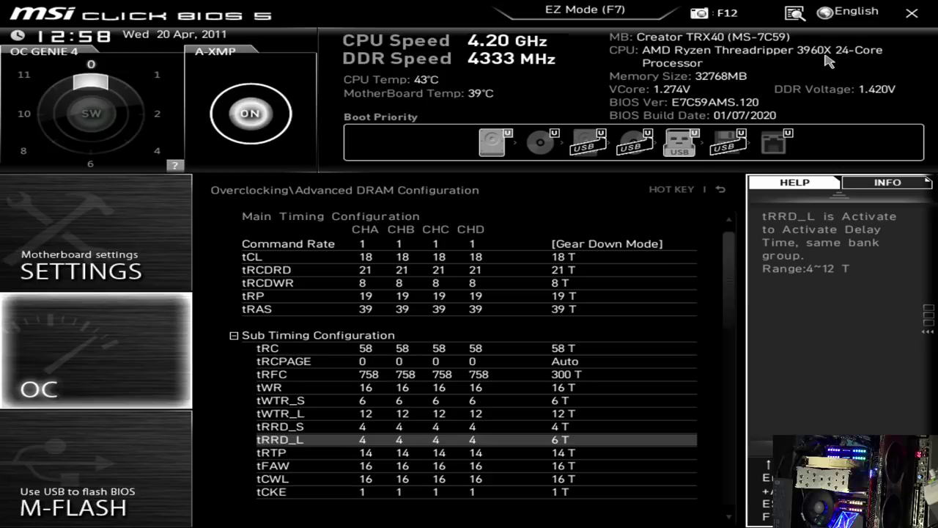
pyautogui.press('Down')
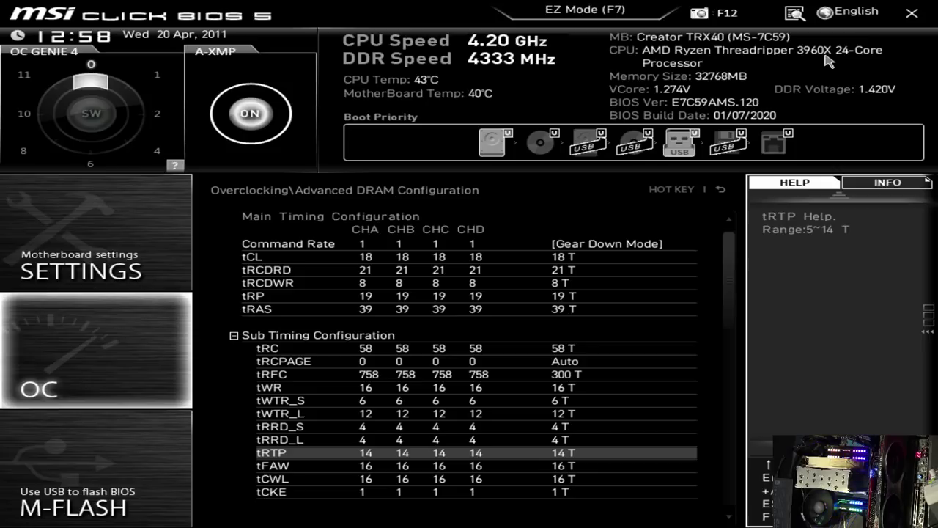
# Examine tRTP and tFAW, and go back up through the sub timings towards the main timings
pyautogui.press('Down')
pyautogui.press('Up')
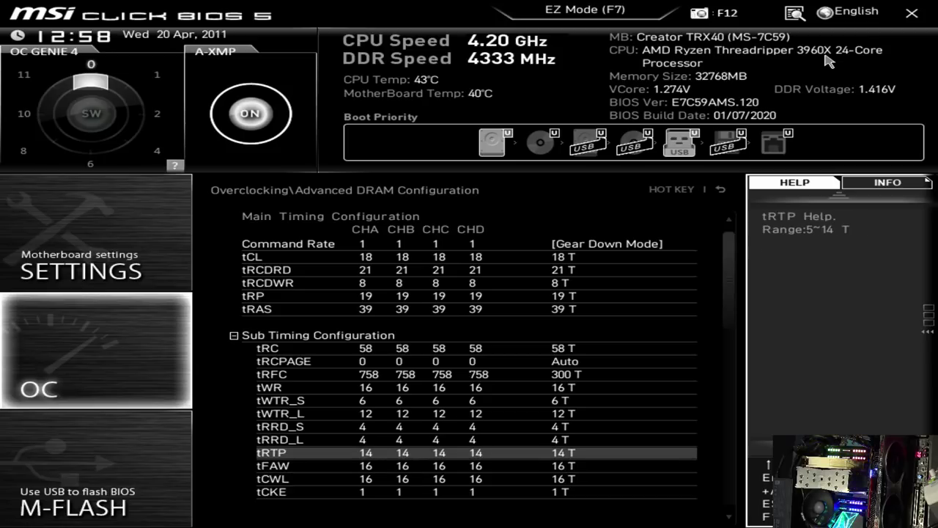
pyautogui.press('Up')
pyautogui.press('Up')
pyautogui.press('Up')
pyautogui.press('Up')
pyautogui.press('Up')
pyautogui.press('Up')
pyautogui.press('Up')
pyautogui.press('Up')
pyautogui.press('Up')
pyautogui.press('Up')
pyautogui.press('Up')
pyautogui.press('Up')
pyautogui.press('Up')
pyautogui.press('Up')
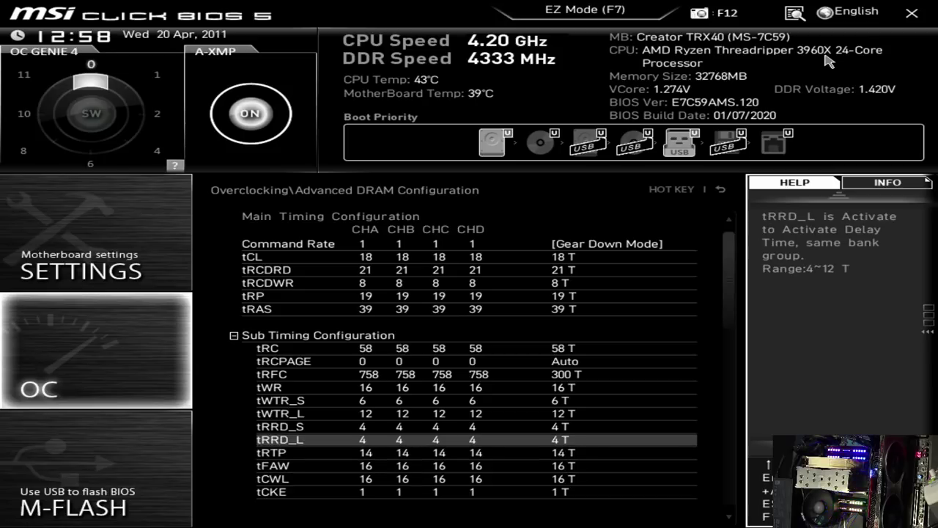
# Look over the memory timings once more and return to tRCDWR
pyautogui.press('Down')
pyautogui.press('Down')
pyautogui.press('Down')
pyautogui.press('Down')
pyautogui.press('Down')
pyautogui.press('Down')
pyautogui.press('Down')
pyautogui.press('Up')
pyautogui.press('Up')
pyautogui.press('Up')
pyautogui.press('Up')
pyautogui.press('Up')
pyautogui.press('Up')
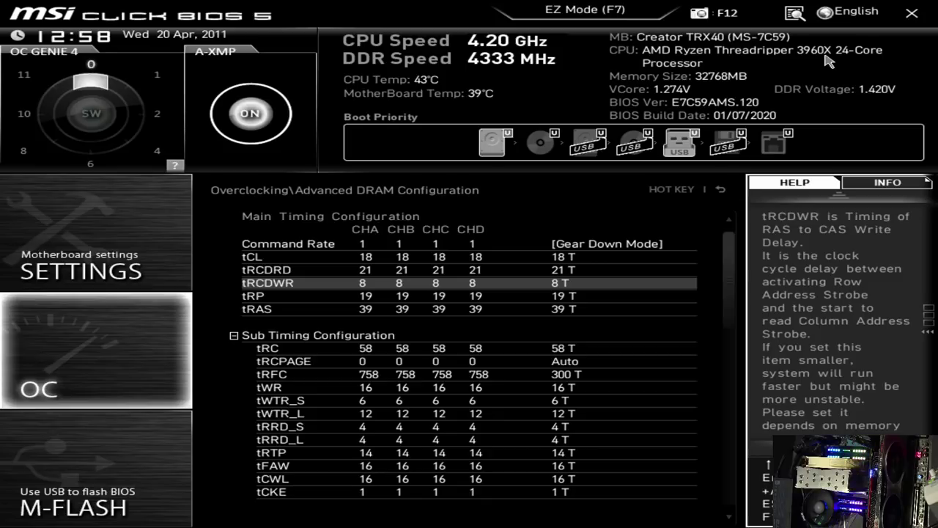
# Review the timings again from tRP down to the tRRD_L sub timing
pyautogui.press('Down')
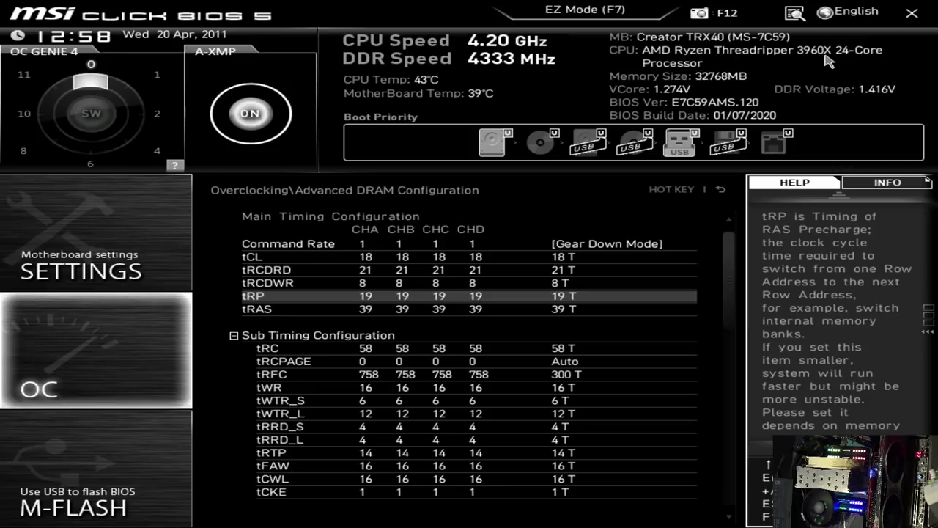
pyautogui.press('Down')
pyautogui.press('Down')
pyautogui.press('Down')
pyautogui.press('Down')
pyautogui.press('Down')
pyautogui.press('Down')
pyautogui.press('Down')
pyautogui.press('Down')
pyautogui.press('Down')
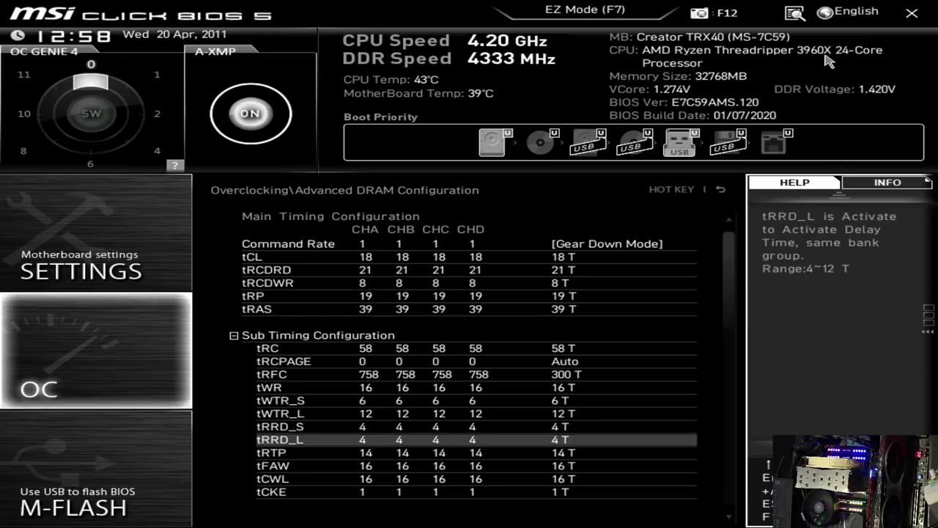
# Examine the remaining sub timings from tRTP to tCKE and the turn-around timings down to tWRRD
pyautogui.press('Down')
pyautogui.press('Down')
pyautogui.press('Down')
pyautogui.press('Down')
pyautogui.press('Down')
pyautogui.press('Down')
pyautogui.press('Down')
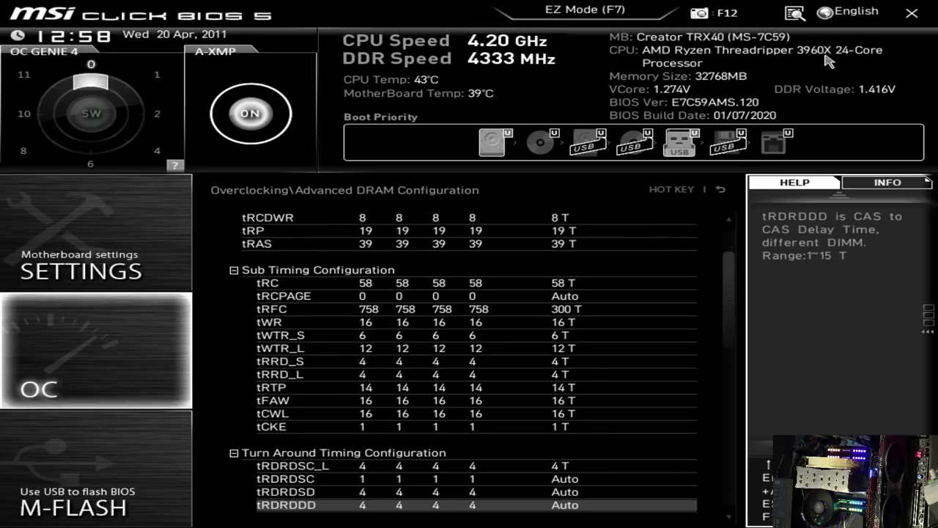
pyautogui.press('Down')
pyautogui.press('Down')
pyautogui.press('Down')
pyautogui.press('Down')
pyautogui.press('Down')
pyautogui.press('Down')
pyautogui.press('Down')
# Go back over the turn-around timings and examine tWRWRSC_L
pyautogui.press('Up')
pyautogui.press('Up')
pyautogui.press('Up')
pyautogui.press('Up')
pyautogui.press('Up')
pyautogui.press('Up')
pyautogui.press('Up')
pyautogui.press('Up')
pyautogui.press('Up')
pyautogui.press('Up')
pyautogui.press('Up')
pyautogui.press('Up')
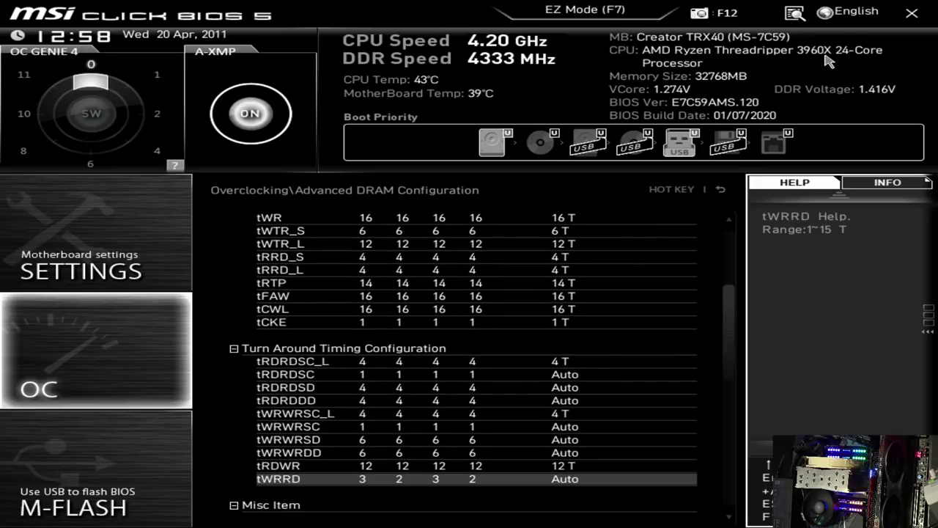
pyautogui.press('Down')
pyautogui.press('Down')
pyautogui.press('Down')
pyautogui.press('Down')
pyautogui.press('Down')
pyautogui.press('Down')
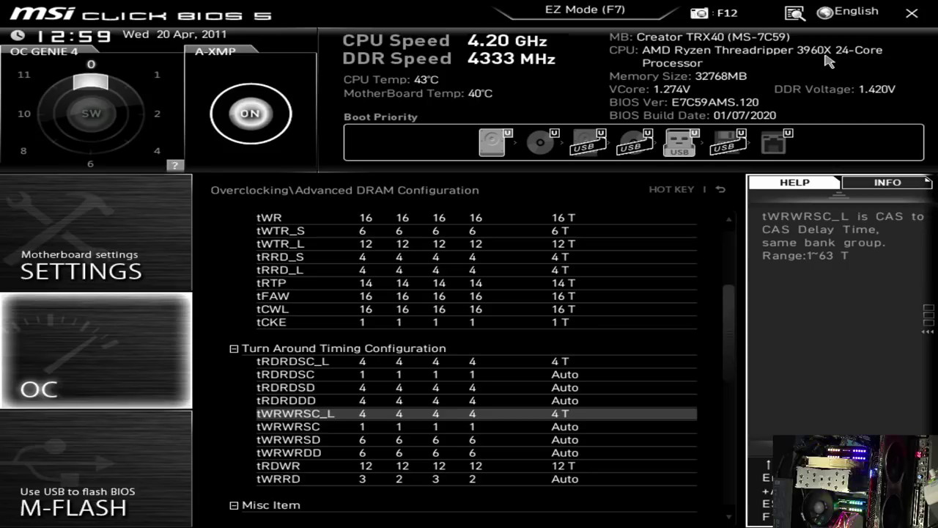
# Examine the write-to-write timings tWRWRSC, tWRWRSD and tWRWRDD, and continue to tRDWR
pyautogui.press('Down')
pyautogui.press('Down')
pyautogui.press('Down')
pyautogui.press('Down')
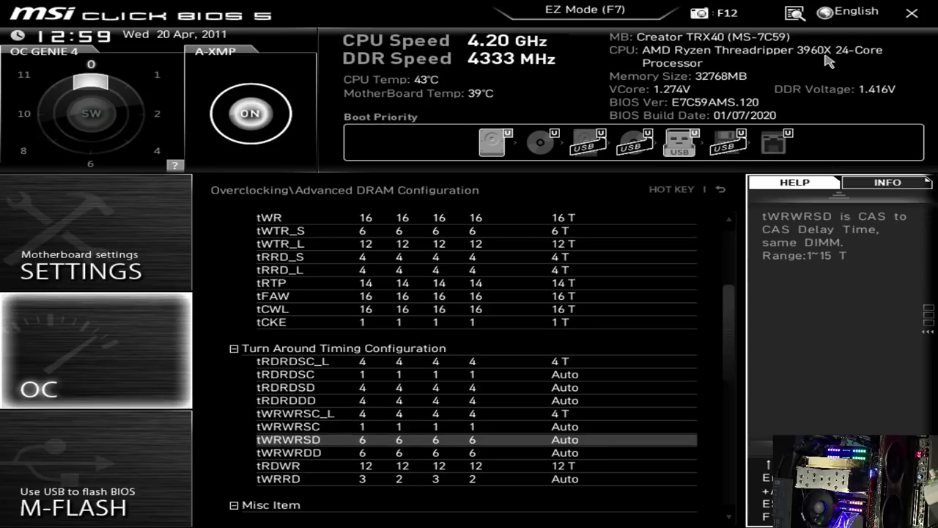
pyautogui.press('Up')
pyautogui.press('Up')
pyautogui.press('Up')
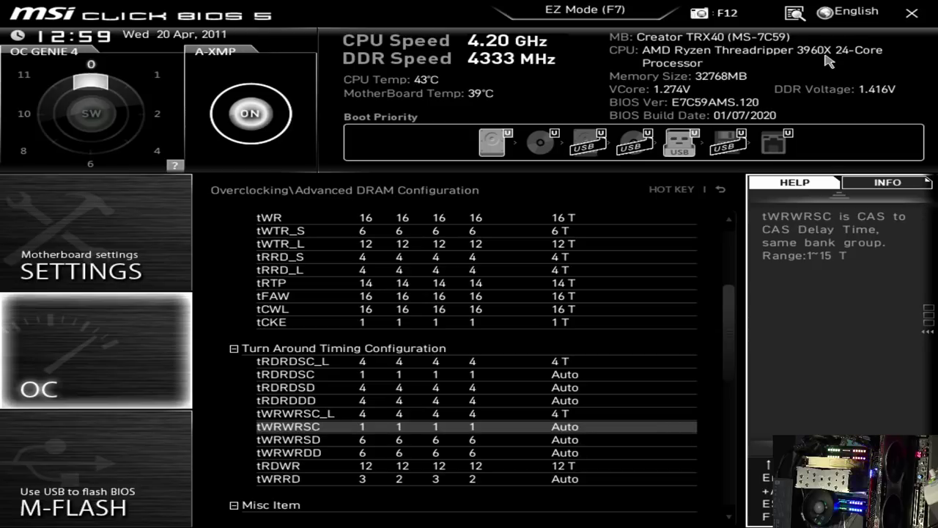
pyautogui.press('Down')
pyautogui.press('Down')
pyautogui.press('Down')
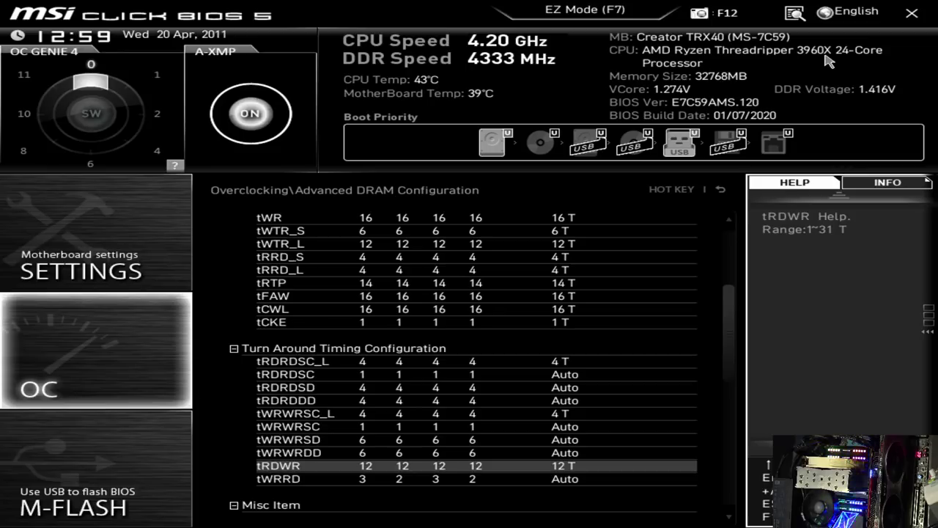
# Return from tRDWR to the sub timings and look over tRTP and tRRD_L
pyautogui.press('Up')
pyautogui.press('Up')
pyautogui.press('Up')
pyautogui.press('Up')
pyautogui.press('Up')
pyautogui.press('Up')
pyautogui.press('Up')
pyautogui.press('Up')
pyautogui.press('Up')
pyautogui.press('Up')
pyautogui.press('Up')
pyautogui.press('Up')
pyautogui.press('Up')
pyautogui.press('Up')
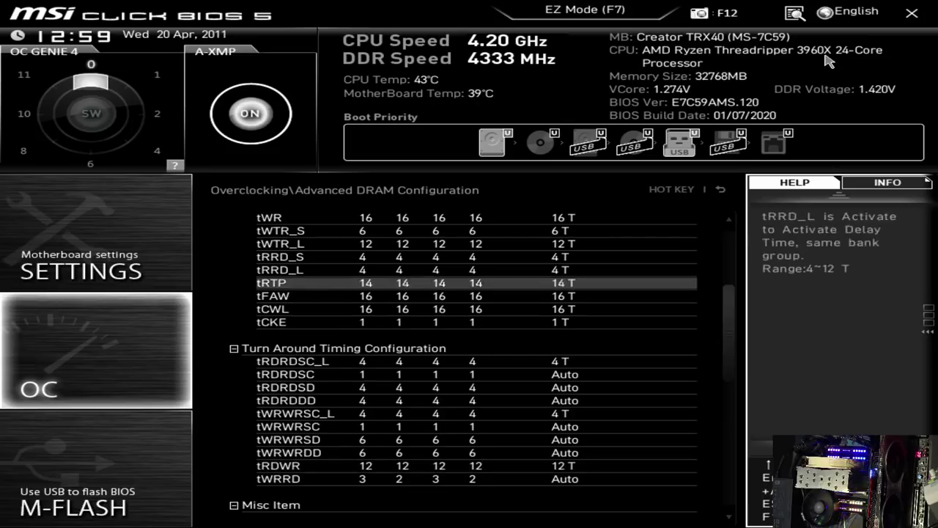
pyautogui.press('Up')
pyautogui.press('Up')
# Review the timings from tRTP through tCKE into the first turn-around timings, around tRDRDSC
pyautogui.press('Down')
pyautogui.press('Down')
pyautogui.press('Down')
pyautogui.press('Down')
pyautogui.press('Down')
pyautogui.press('Down')
pyautogui.press('Down')
pyautogui.press('Down')
pyautogui.press('Down')
pyautogui.press('Down')
pyautogui.press('Down')
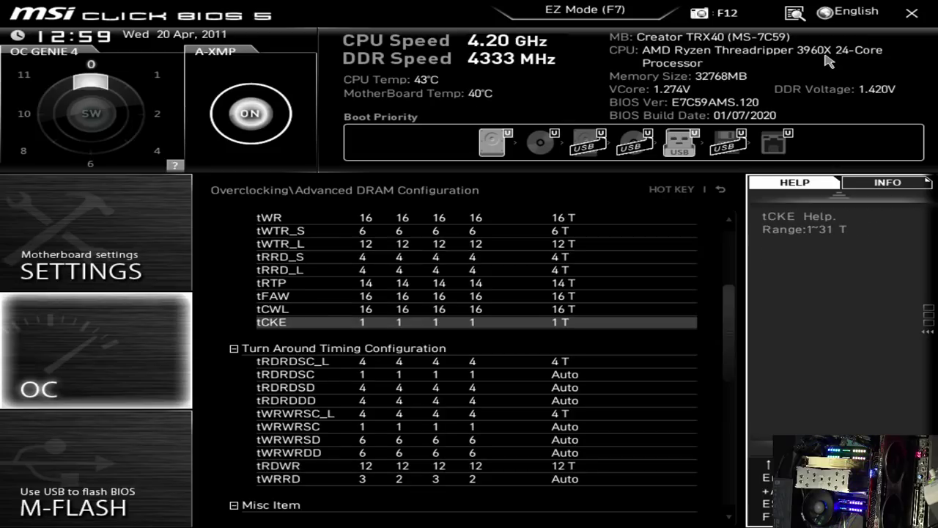
pyautogui.press('Up')
pyautogui.press('Up')
pyautogui.press('Up')
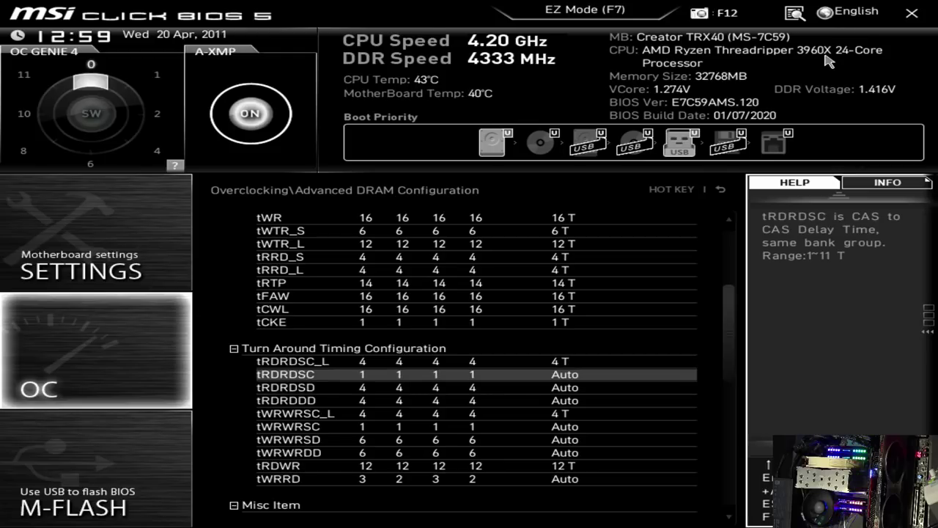
# Check the turn-around timings from tRDRDSD to tWRWRSD and the start of the Misc Item group
pyautogui.press('Down')
pyautogui.press('Down')
pyautogui.press('Down')
pyautogui.press('Down')
pyautogui.press('Down')
pyautogui.press('Down')
pyautogui.press('Down')
pyautogui.press('Down')
pyautogui.press('Down')
pyautogui.press('Down')
pyautogui.press('Down')
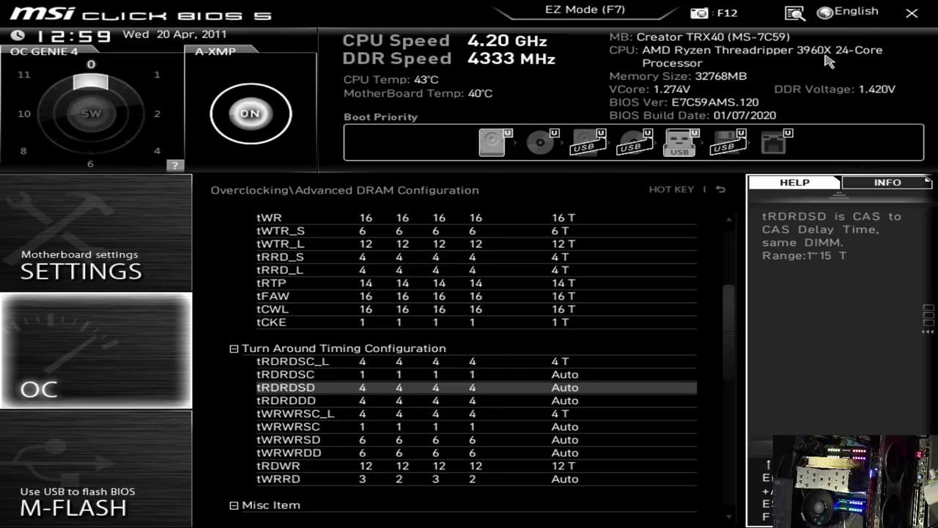
pyautogui.press('Up')
pyautogui.press('Up')
pyautogui.press('Up')
pyautogui.press('Up')
pyautogui.press('Up')
pyautogui.press('Up')
pyautogui.press('Up')
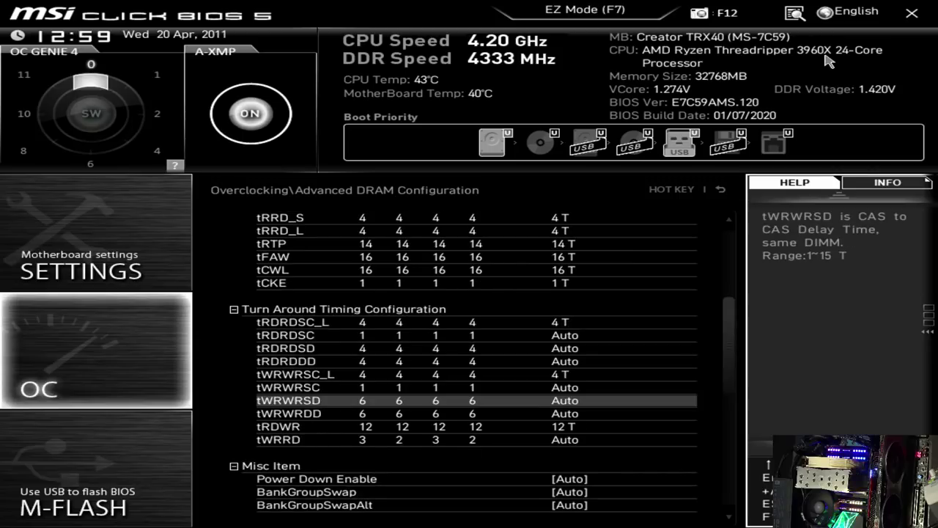
# Set Power Down Enable in the Misc Item group to Disabled
pyautogui.press('Down')
pyautogui.press('Down')
pyautogui.press('Down')
pyautogui.press('Down')
pyautogui.press('Down')
pyautogui.press('Return')
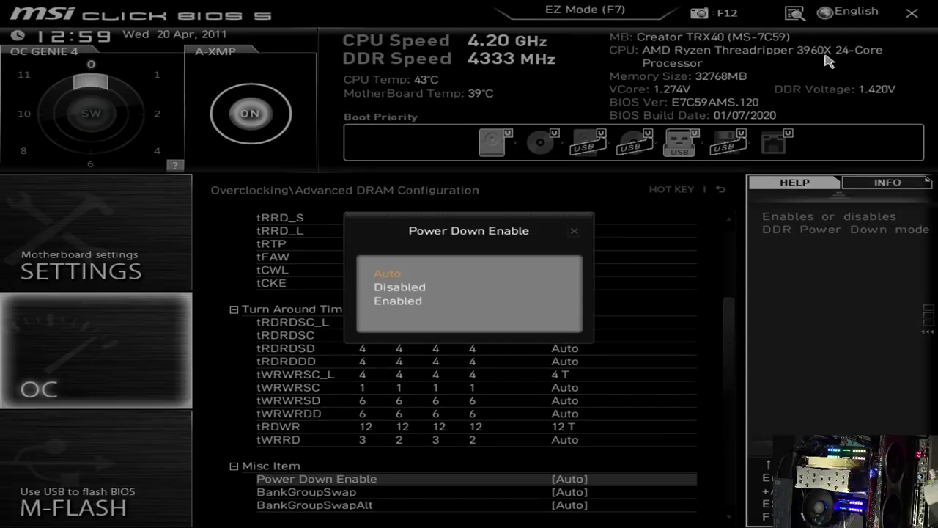
pyautogui.press('Down')
pyautogui.press('Return')
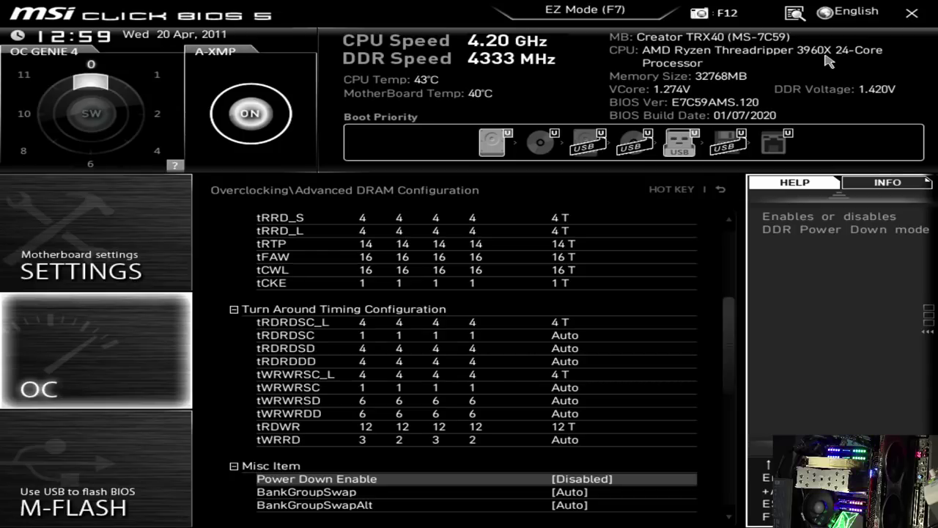
# Examine the BankGroupSwap, On-Die Termination and CAD Bus Timing settings down to CkeSetup
pyautogui.press('Down')
pyautogui.press('Down')
pyautogui.press('Down')
pyautogui.press('Down')
pyautogui.press('Down')
pyautogui.press('Down')
pyautogui.press('Down')
pyautogui.press('Down')
pyautogui.press('Down')
pyautogui.press('Down')
pyautogui.press('Down')
pyautogui.press('Down')
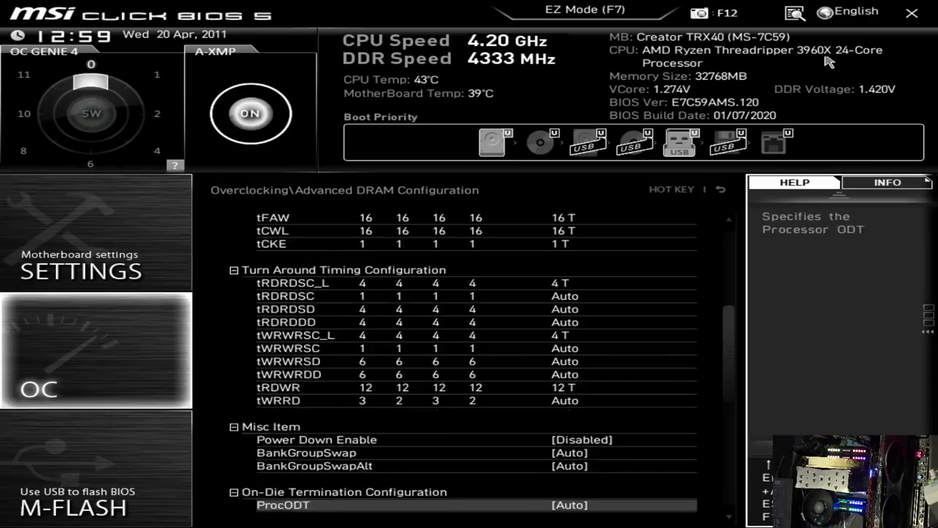
pyautogui.press('Up')
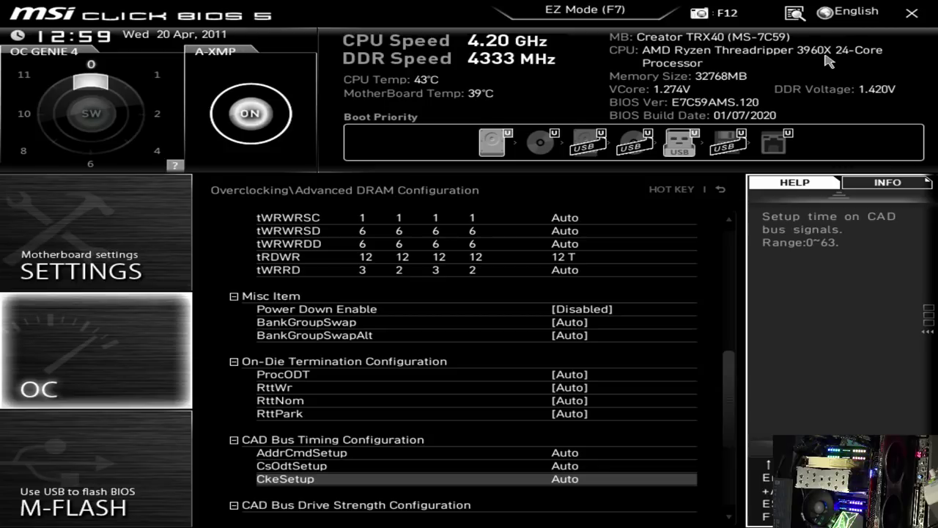
pyautogui.press('Up')
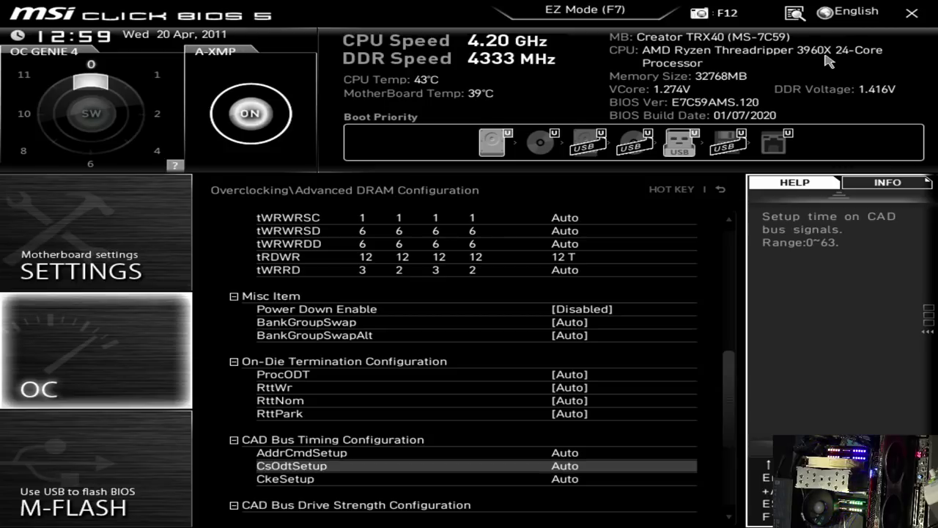
# Compare the termination resistances, CAD bus setup times and CAD bus drive strengths, ending on ClkDrvStren
pyautogui.press('Up')
pyautogui.press('Up')
pyautogui.press('Up')
pyautogui.press('Up')
pyautogui.press('Up')
pyautogui.press('Up')
pyautogui.press('Up')
pyautogui.press('Down')
pyautogui.press('Down')
pyautogui.press('Down')
pyautogui.press('Down')
pyautogui.press('Down')
pyautogui.press('Down')
pyautogui.press('Down')
pyautogui.press('Down')
pyautogui.press('Down')
pyautogui.press('Down')
pyautogui.press('Down')
pyautogui.press('Down')
pyautogui.press('Down')
pyautogui.press('Down')
pyautogui.press('Up')
pyautogui.press('Up')
pyautogui.press('Up')
pyautogui.press('Up')
pyautogui.press('Up')
pyautogui.press('Up')
pyautogui.press('Up')
pyautogui.press('Up')
pyautogui.press('Up')
pyautogui.press('Up')
pyautogui.press('Up')
pyautogui.press('Up')
pyautogui.press('Up')
pyautogui.press('Down')
pyautogui.press('Down')
pyautogui.press('Down')
pyautogui.press('Down')
pyautogui.press('Down')
pyautogui.press('Down')
pyautogui.press('Down')
pyautogui.press('Up')
pyautogui.press('Up')
pyautogui.press('Up')
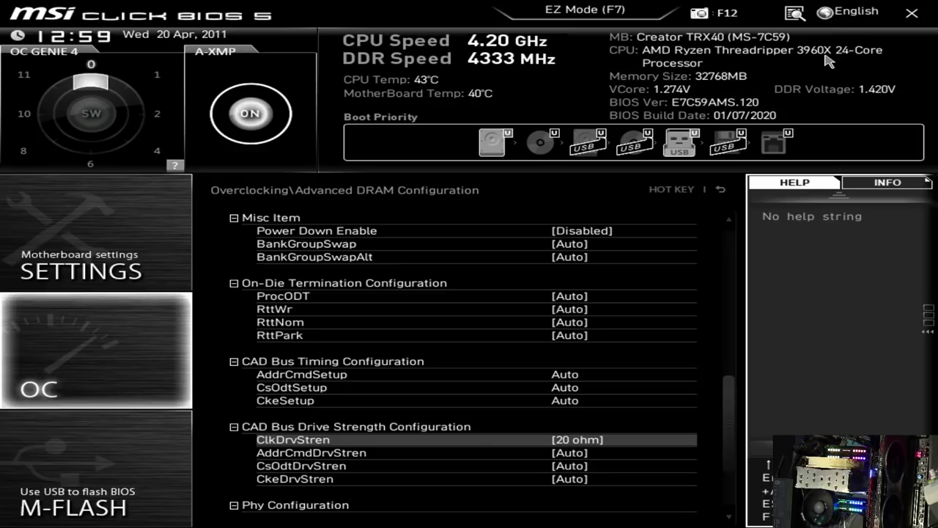
# Try ClkDrvStren at 24 ohm and return it to 20 ohm
pyautogui.press('Return')
pyautogui.press('Up')
pyautogui.press('Return')
pyautogui.press('Return')
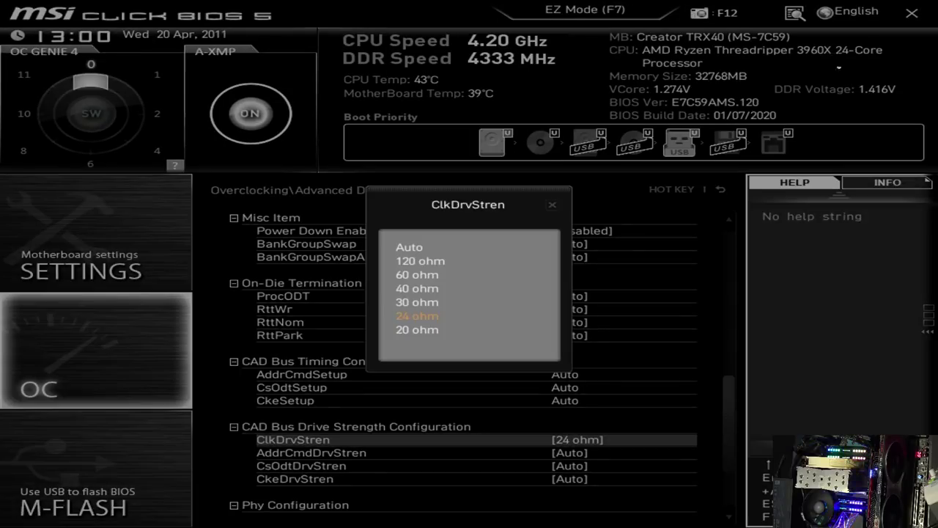
pyautogui.press('Down')
pyautogui.press('Return')
# Set AddrCmdDrvStren in the CAD Bus Drive Strength Configuration to 24 ohm
pyautogui.press('Down')
pyautogui.press('Down')
pyautogui.press('Up')
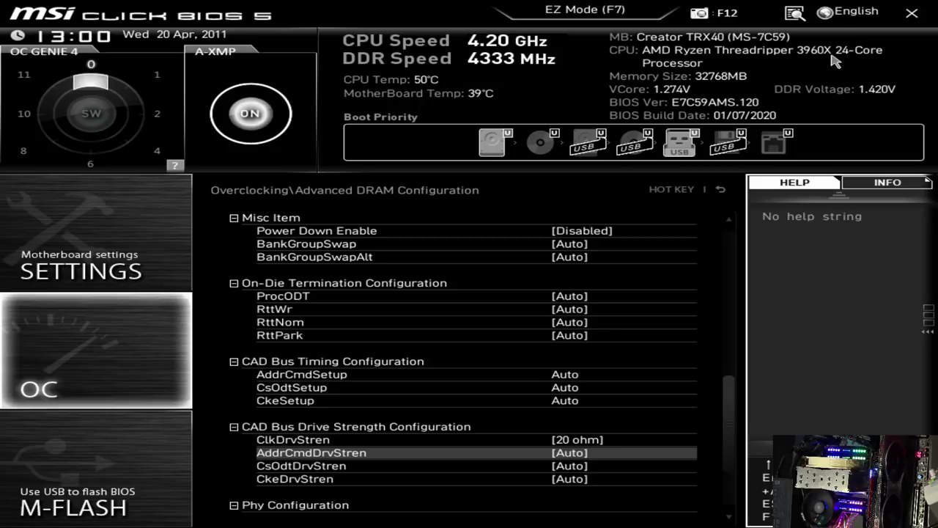
pyautogui.press('Up')
pyautogui.press('Down')
pyautogui.press('Return')
pyautogui.press('Down')
pyautogui.press('Down')
pyautogui.press('Down')
pyautogui.press('Down')
pyautogui.press('Down')
pyautogui.press('Down')
pyautogui.press('Up')
pyautogui.press('Return')
# Try AddrCmdDrvStren at 20 ohm and at 30 ohm
pyautogui.press('Return')
pyautogui.press('Down')
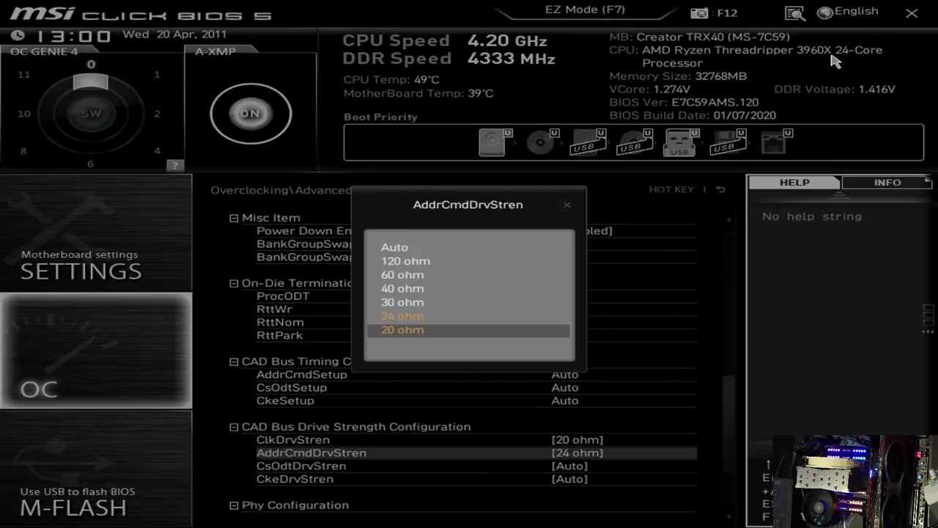
pyautogui.press('Return')
pyautogui.press('Return')
pyautogui.press('Up')
pyautogui.press('Up')
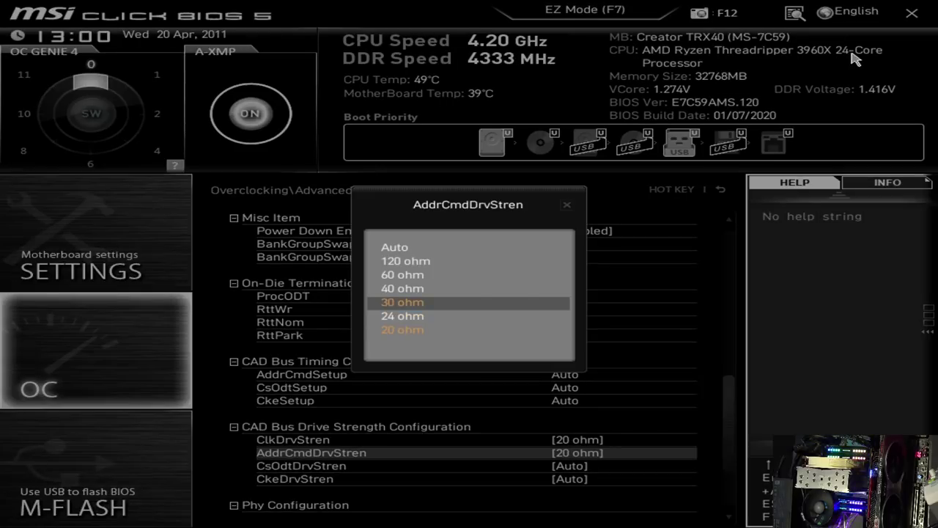
pyautogui.press('Return')
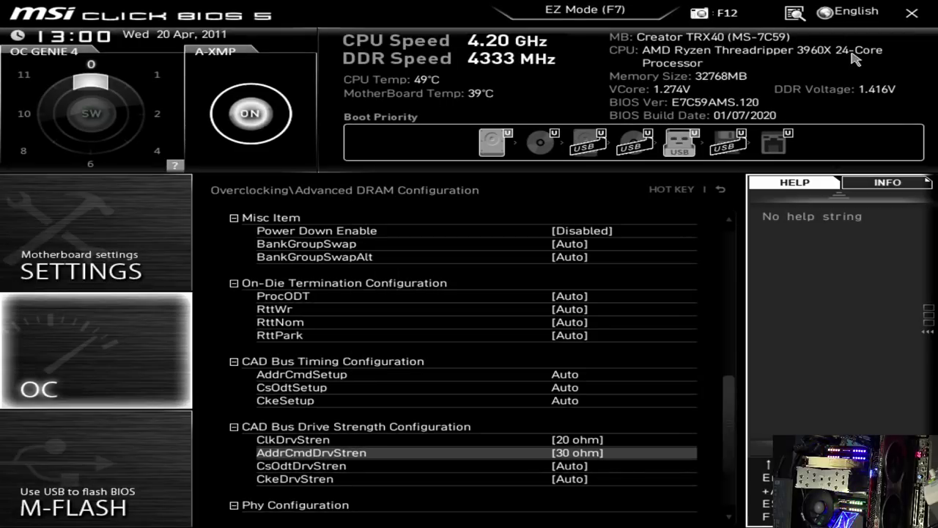
# Set AddrCmdDrvStren back to Auto
pyautogui.press('Return')
pyautogui.press('Down')
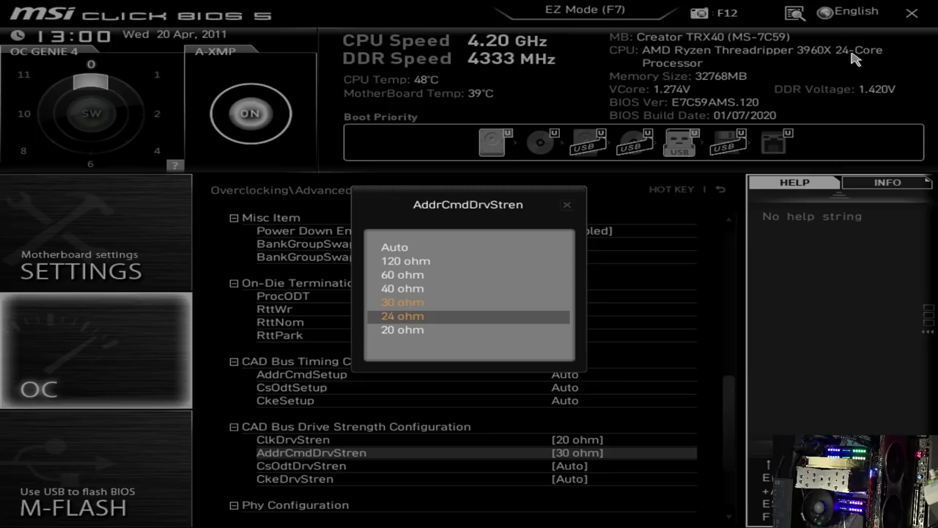
pyautogui.press('Up')
pyautogui.press('Up')
pyautogui.press('Up')
pyautogui.press('Up')
pyautogui.press('Up')
pyautogui.press('Return')
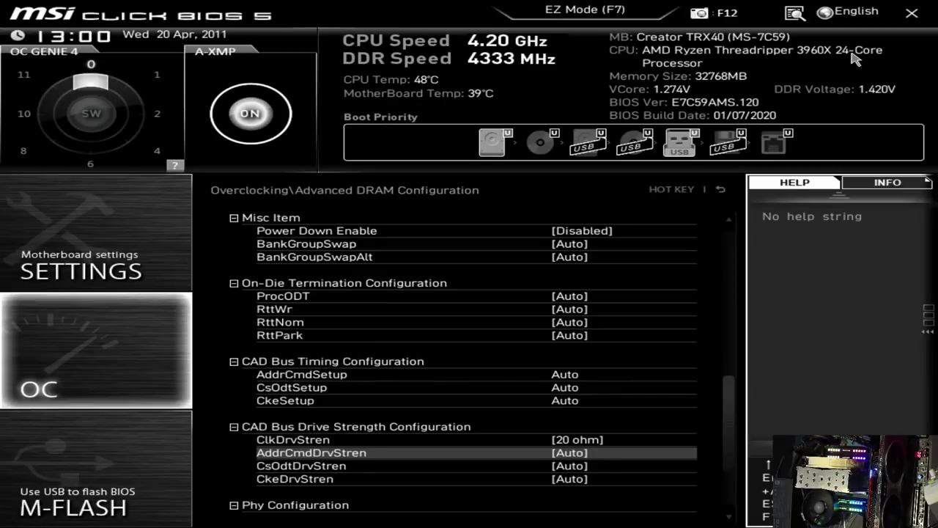
# Open the list of ProcODT resistances in the On-Die Termination Configuration
pyautogui.press('Up')
pyautogui.press('Up')
pyautogui.press('Up')
pyautogui.press('Up')
pyautogui.press('Up')
pyautogui.press('Up')
pyautogui.press('Up')
pyautogui.press('Up')
pyautogui.press('Up')
pyautogui.press('Up')
pyautogui.press('Up')
pyautogui.press('Up')
pyautogui.press('Down')
pyautogui.press('Down')
pyautogui.press('Return')
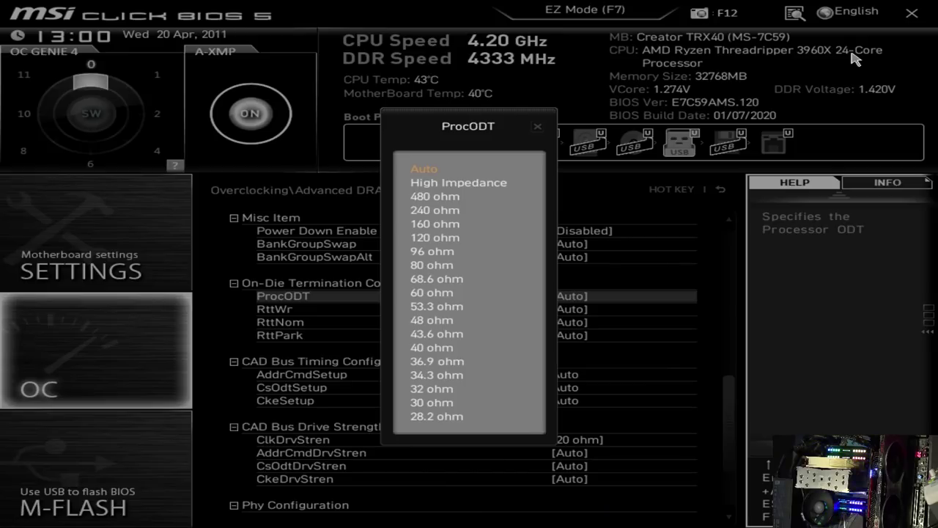
# Look through the ProcODT resistances from High Impedance downward and close the list without choosing one
pyautogui.press('Down')
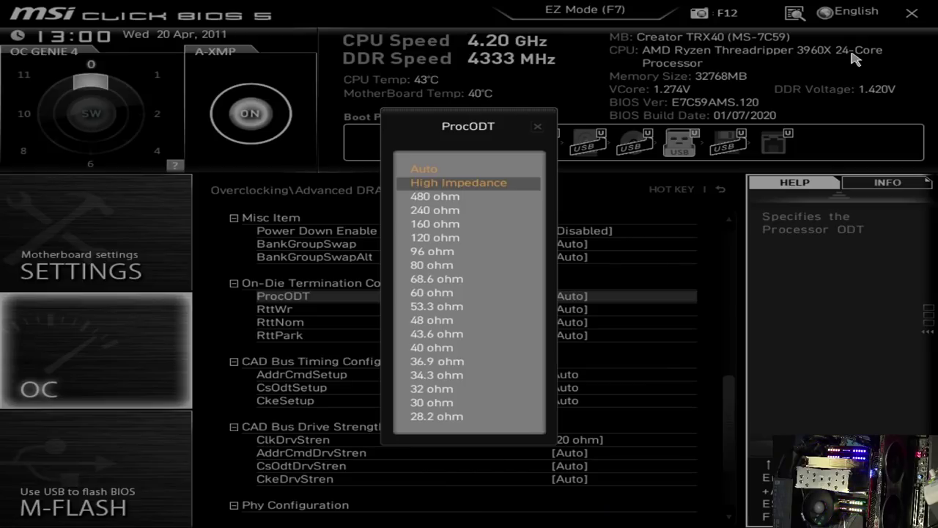
pyautogui.press('Down')
pyautogui.press('Down')
pyautogui.press('Down')
pyautogui.press('Down')
pyautogui.press('Down')
pyautogui.press('Down')
pyautogui.press('Down')
pyautogui.press('Down')
pyautogui.press('Down')
pyautogui.press('Escape')
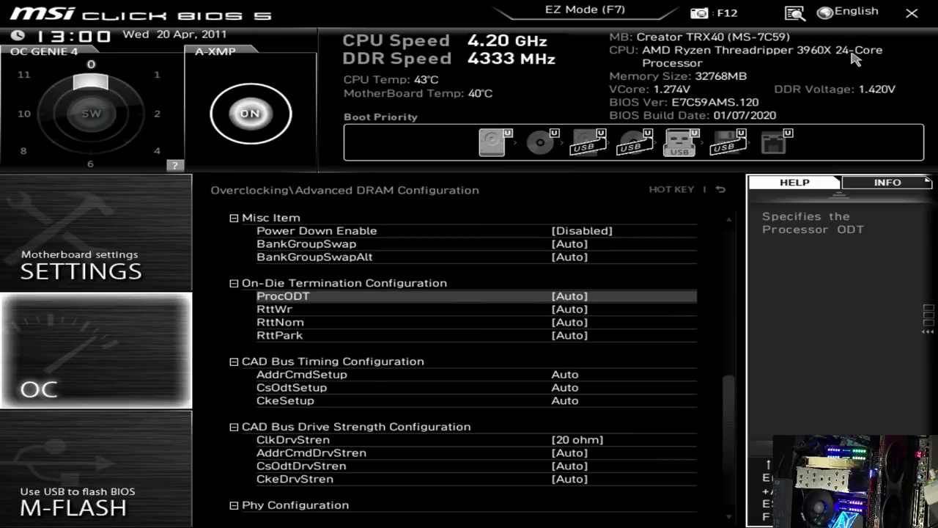
# Check the remaining CAD bus drive strengths and the Phy Configuration settings down to PMU Pattern Bits
pyautogui.press('Down')
pyautogui.press('Down')
pyautogui.press('Down')
pyautogui.press('Down')
pyautogui.press('Down')
pyautogui.press('Down')
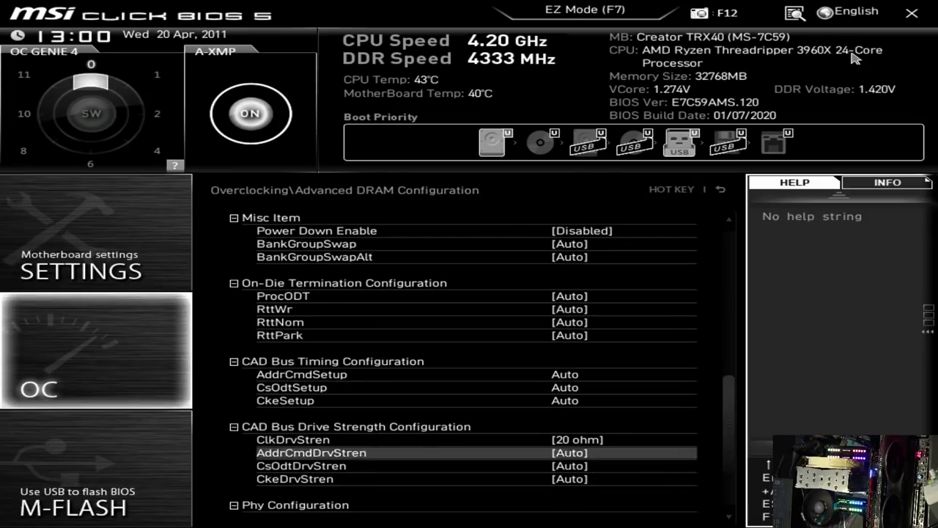
pyautogui.press('Down')
pyautogui.press('Down')
pyautogui.press('Down')
pyautogui.press('Down')
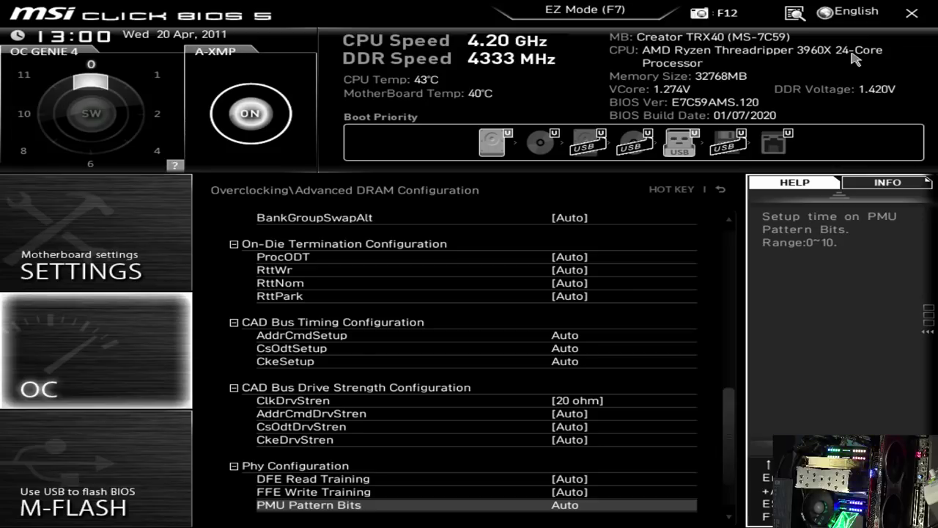
# Return to the main Overclocking page and review its voltage settings
pyautogui.press('Escape')
pyautogui.press('Down')
pyautogui.press('Down')
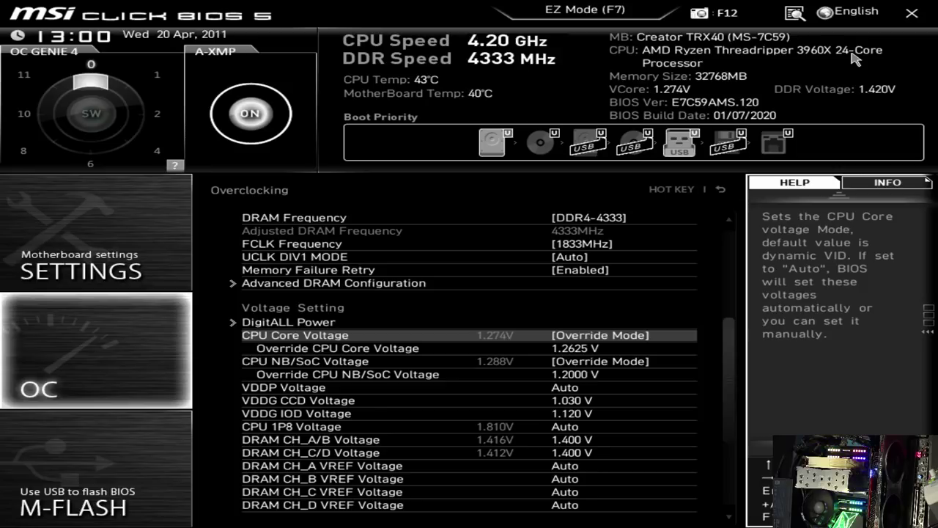
pyautogui.press('Down')
pyautogui.press('Down')
pyautogui.press('Down')
pyautogui.press('Down')
pyautogui.press('Down')
pyautogui.press('Down')
pyautogui.press('Down')
pyautogui.press('Down')
pyautogui.press('Down')
pyautogui.press('Down')
pyautogui.press('Down')
pyautogui.press('Down')
pyautogui.press('Down')
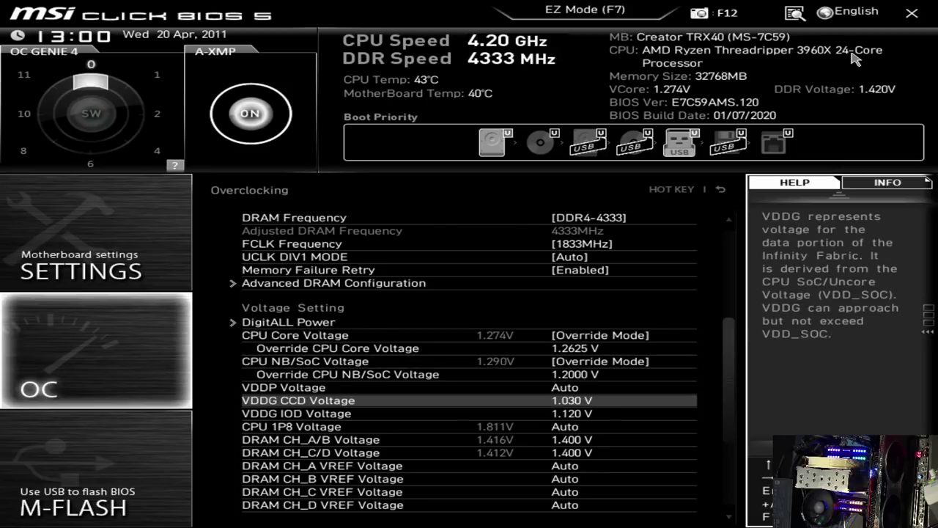
# Check the voltage settings from VDDG CCD down to the DRAM CH_D VREF voltage
pyautogui.press('Up')
pyautogui.press('Down')
pyautogui.press('Down')
pyautogui.press('Down')
pyautogui.press('Down')
pyautogui.press('Down')
pyautogui.press('Down')
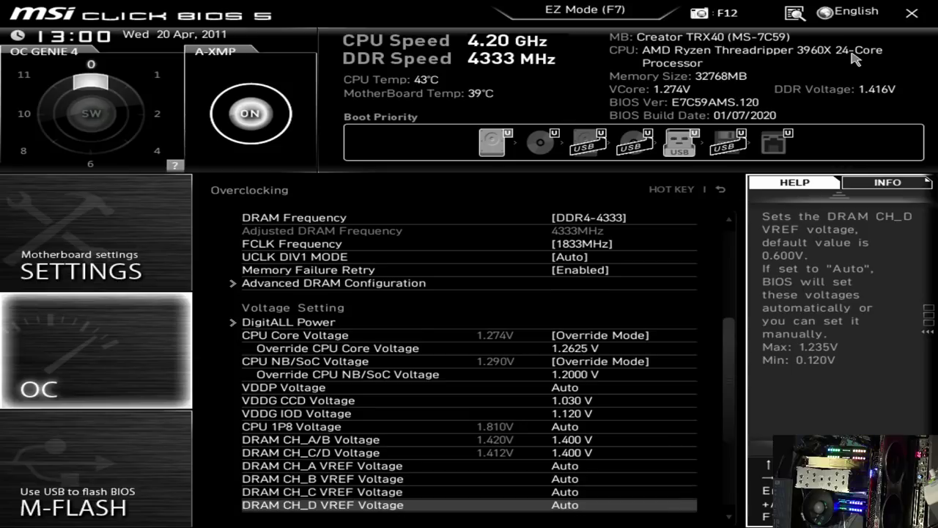
# Open the DigitALL Power settings from the Voltage Setting group
pyautogui.press('Up')
pyautogui.press('Up')
pyautogui.press('Up')
pyautogui.press('Up')
pyautogui.press('Up')
pyautogui.press('Up')
pyautogui.press('Up')
pyautogui.press('Up')
pyautogui.press('Up')
pyautogui.press('Up')
pyautogui.press('Up')
pyautogui.press('Up')
pyautogui.press('Up')
pyautogui.press('Up')
pyautogui.press('Up')
pyautogui.press('Up')
pyautogui.press('Up')
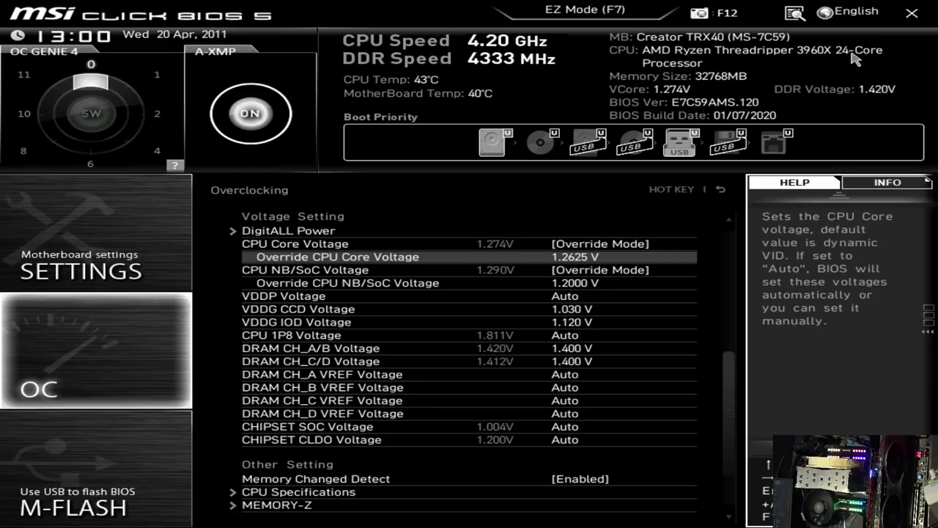
pyautogui.press('Up')
pyautogui.press('Up')
pyautogui.press('Return')
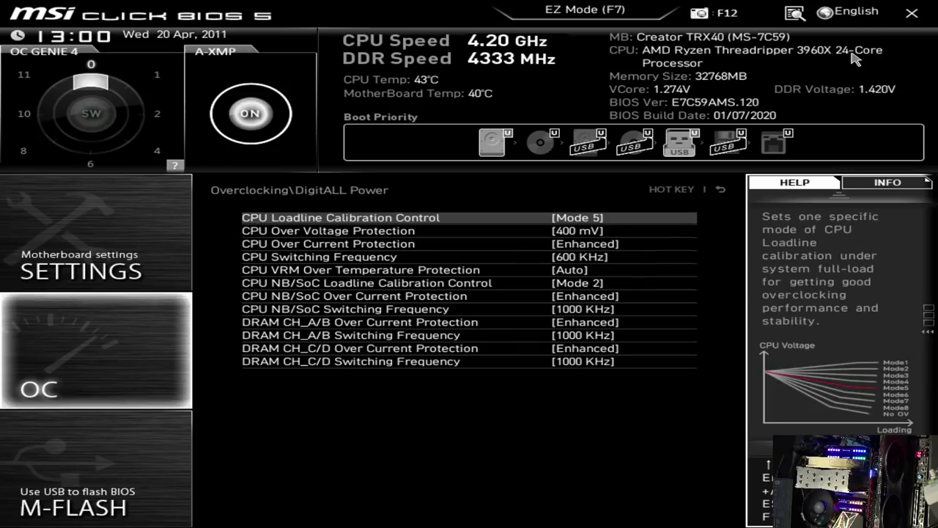
# Examine the CPU Loadline Calibration Control modes and the other DigitALL Power settings, and return to the Overclocking page
pyautogui.press('Down')
pyautogui.press('Up')
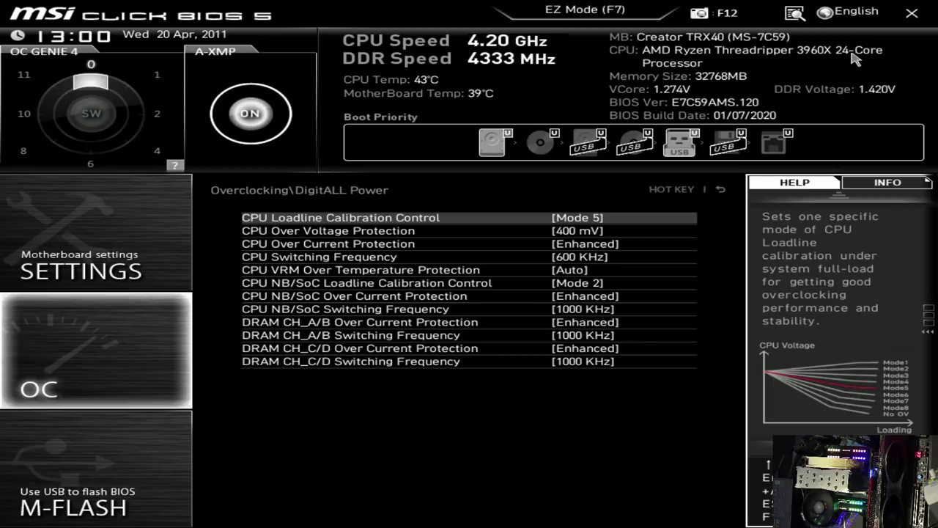
pyautogui.press('Return')
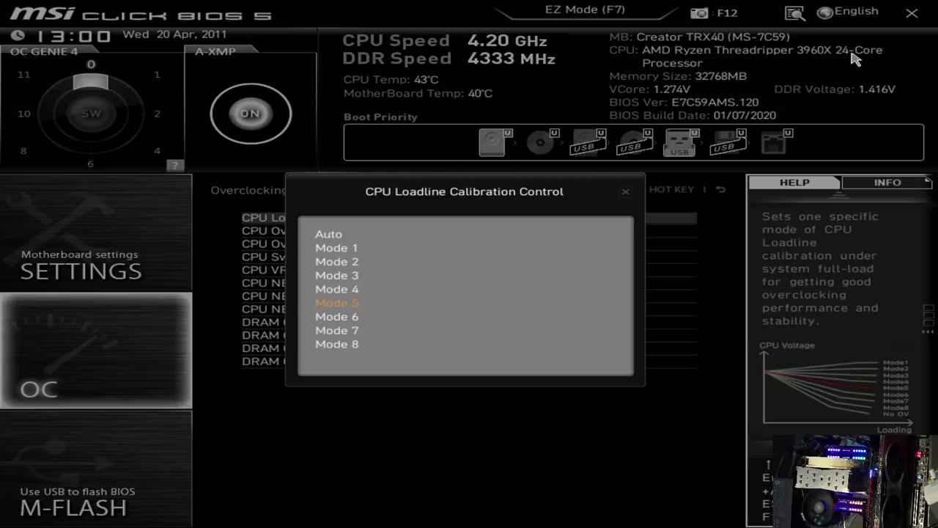
pyautogui.press('Return')
pyautogui.press('Escape')
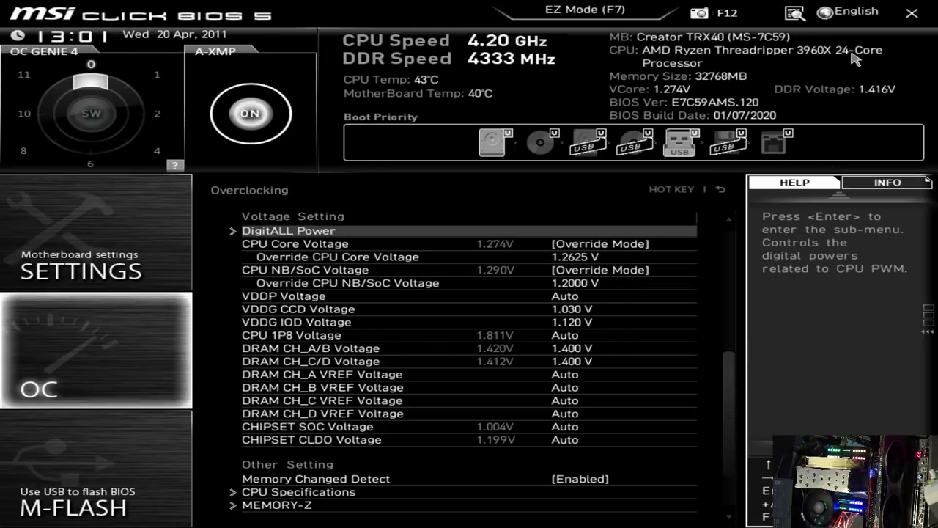
pyautogui.press('Return')
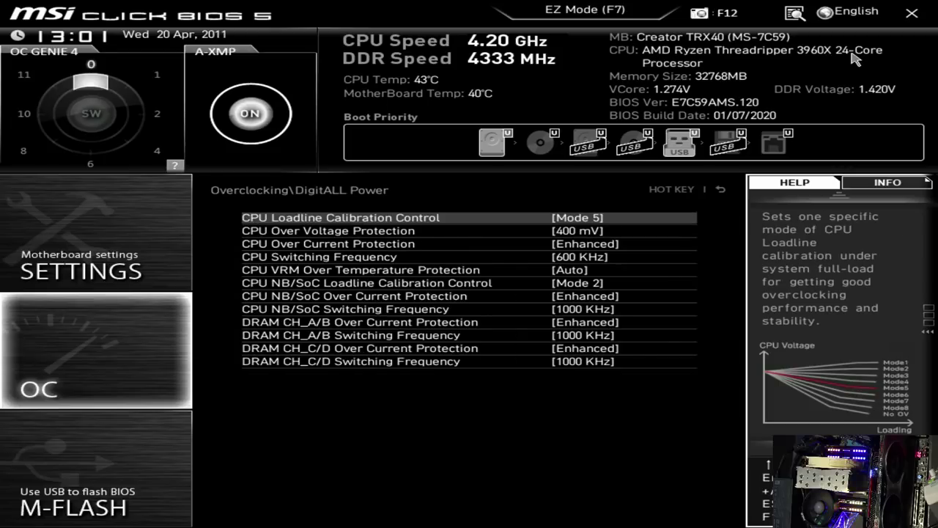
pyautogui.press('Down')
pyautogui.press('Escape')
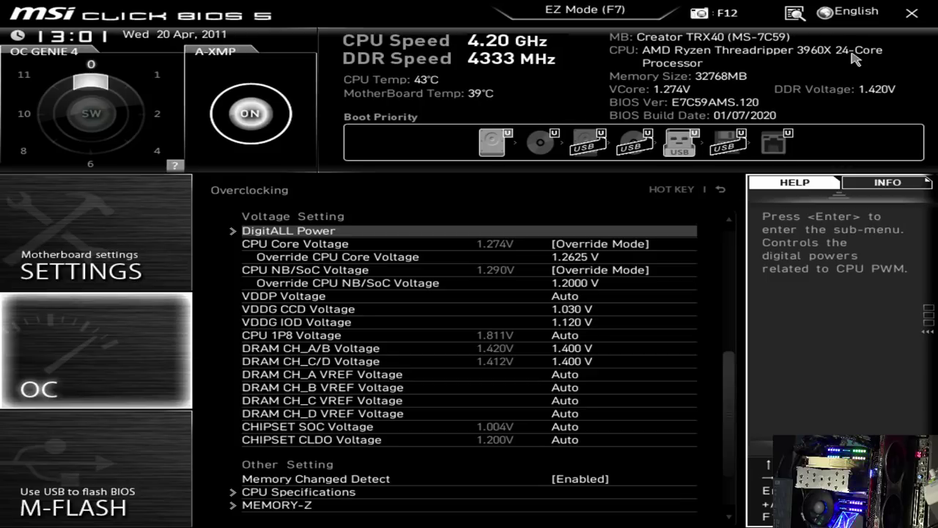
# Review the CPU core, NB/SoC, VDDP and VDDG voltages, ending on Override CPU NB/SoC Voltage
pyautogui.press('Down')
pyautogui.press('Down')
pyautogui.press('Down')
pyautogui.press('Down')
pyautogui.press('Down')
pyautogui.press('Down')
pyautogui.press('Down')
pyautogui.press('Up')
pyautogui.press('Up')
pyautogui.press('Up')
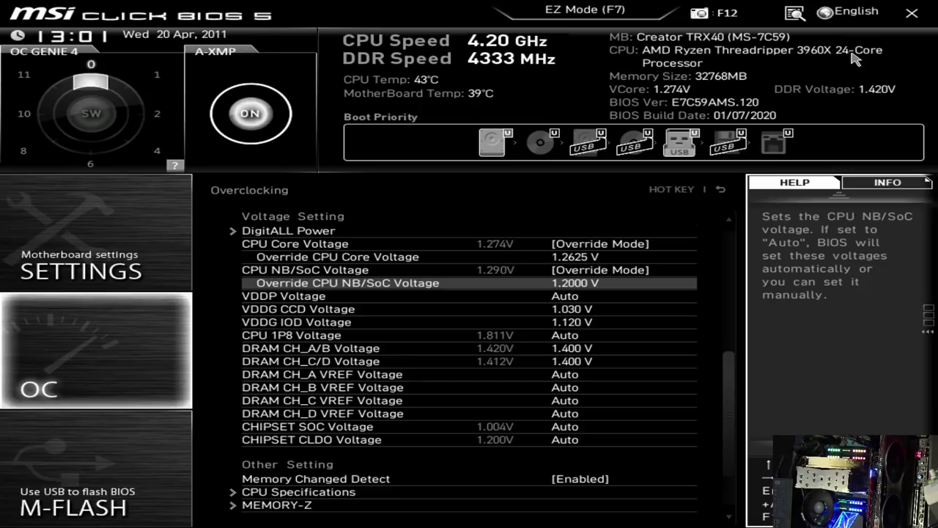
# Compare the VDDP, VDDG CCD and VDDG IOD voltage settings
pyautogui.press('Down')
pyautogui.press('Down')
pyautogui.press('Down')
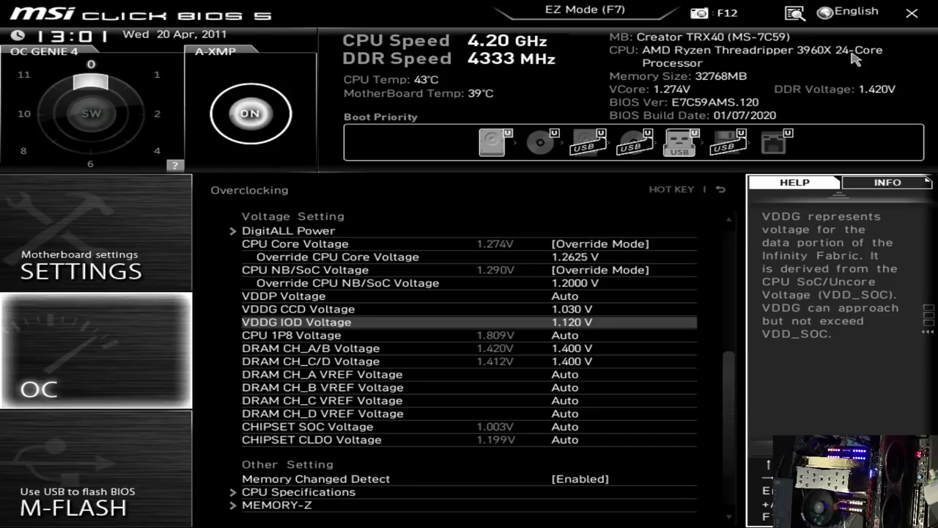
pyautogui.press('Up')
pyautogui.press('Up')
pyautogui.press('Down')
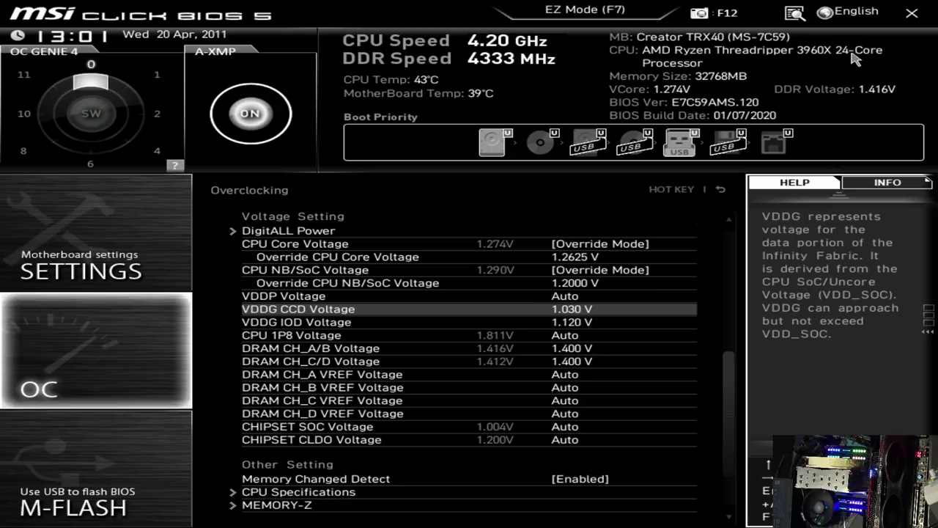
pyautogui.press('Up')
pyautogui.press('Down')
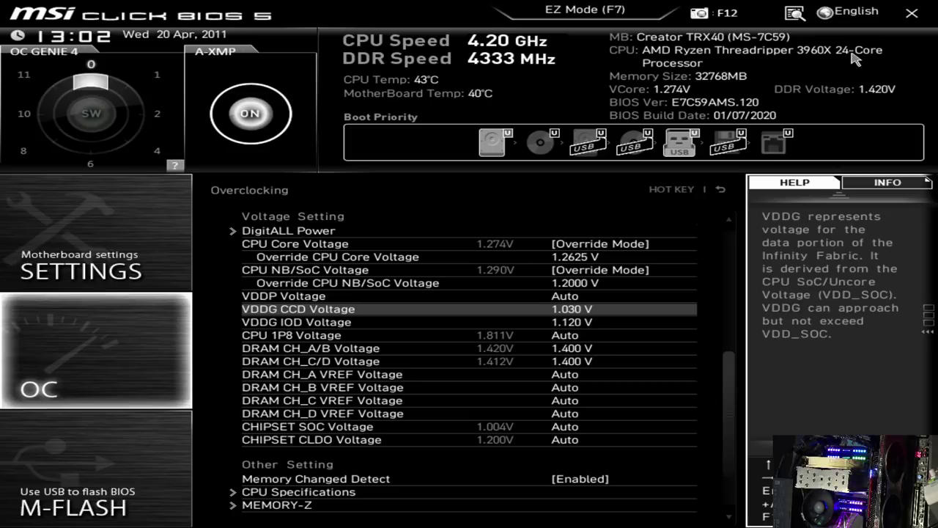
pyautogui.press('Down')
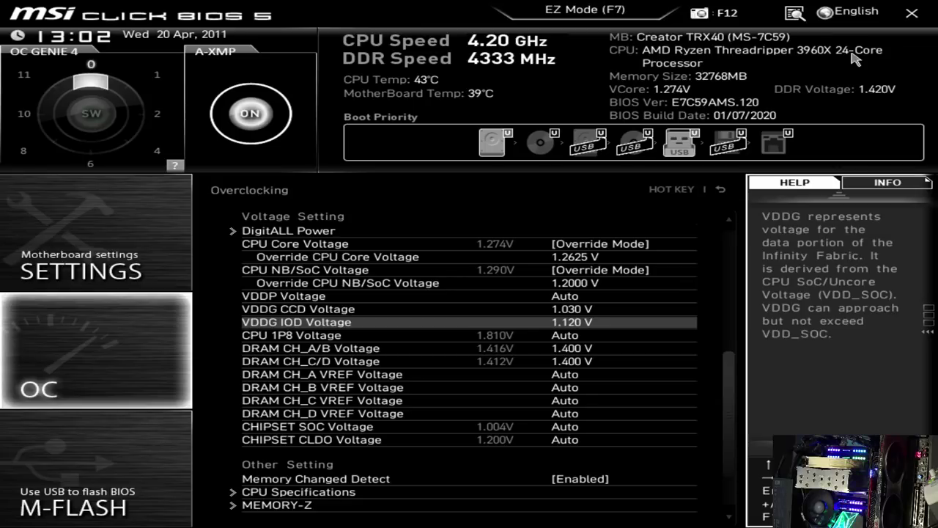
# Go back up to the FCLK Frequency setting and compare it with the DRAM frequency
pyautogui.press('Up')
pyautogui.press('Up')
pyautogui.press('Up')
pyautogui.press('Up')
pyautogui.press('Up')
pyautogui.press('Up')
pyautogui.press('Up')
pyautogui.press('Up')
pyautogui.press('Up')
pyautogui.press('Up')
pyautogui.press('Up')
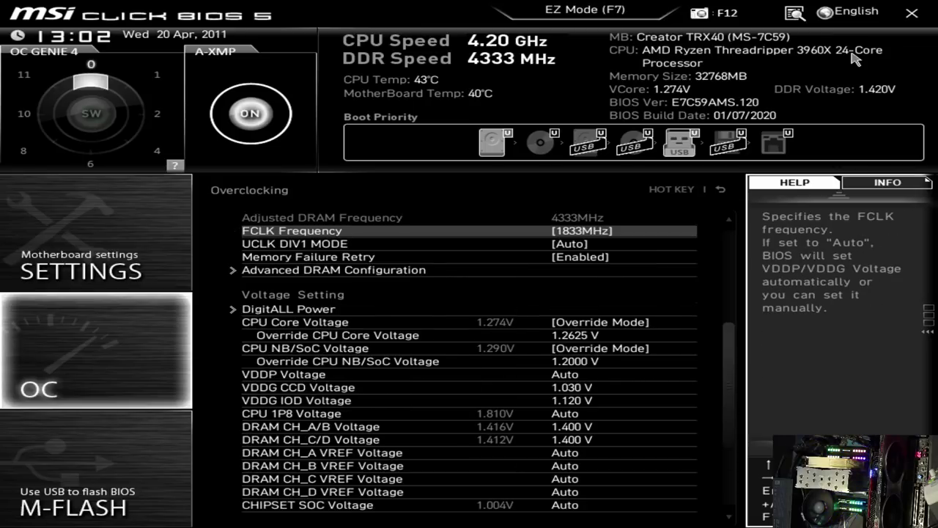
pyautogui.press('Up')
pyautogui.press('Down')
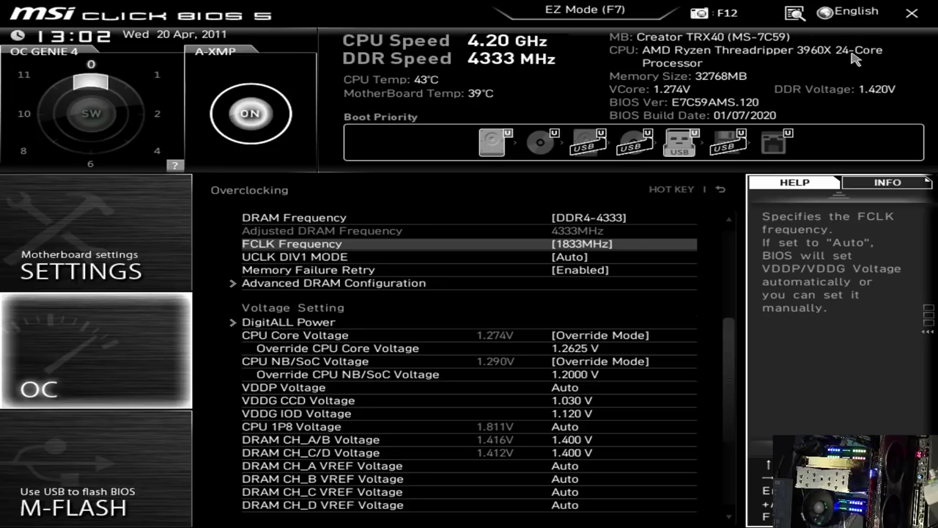
# Check the available FCLK Frequency options and close the list without choosing one
pyautogui.press('Up')
pyautogui.press('Down')
pyautogui.press('Down')
pyautogui.press('Up')
pyautogui.press('Return')
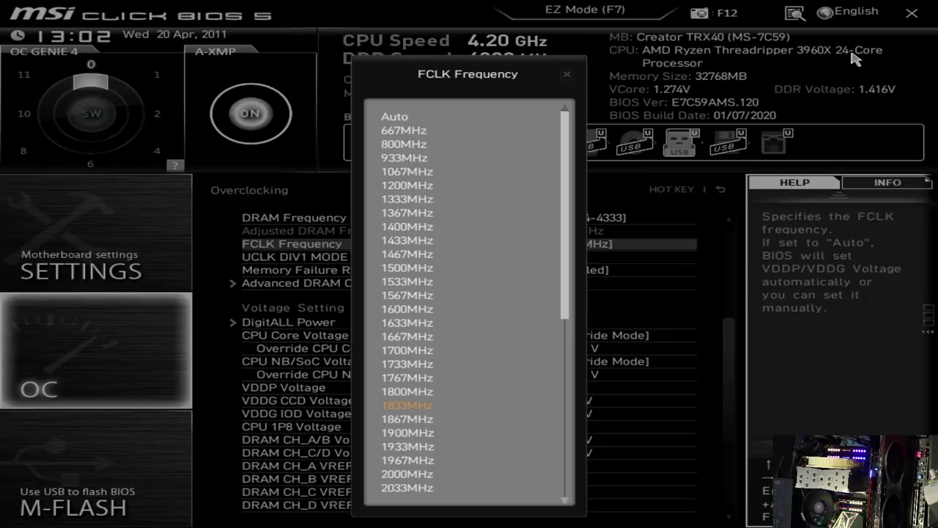
pyautogui.press('Escape')
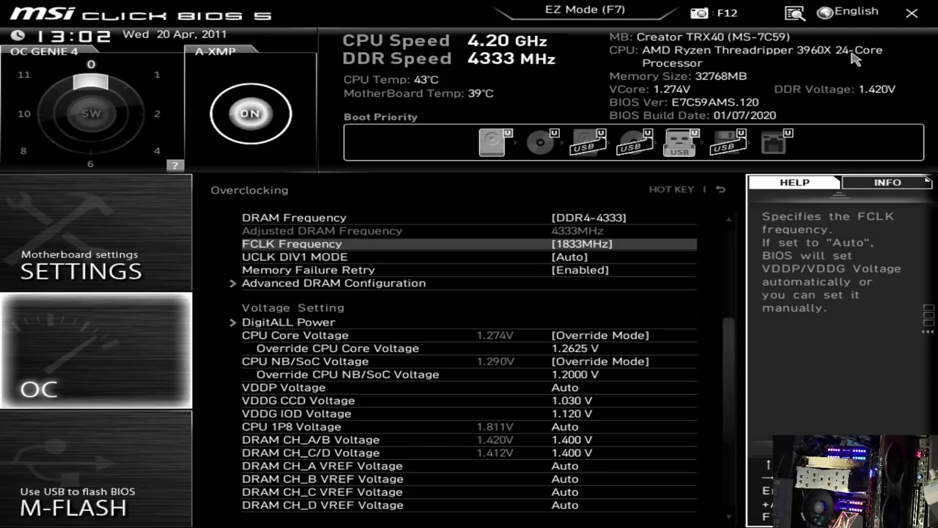
# Compare the override voltages with the FCLK and DRAM frequency settings, ending on DRAM Frequency
pyautogui.press('Down')
pyautogui.press('Down')
pyautogui.press('Down')
pyautogui.press('Down')
pyautogui.press('Down')
pyautogui.press('Down')
pyautogui.press('Down')
pyautogui.press('Down')
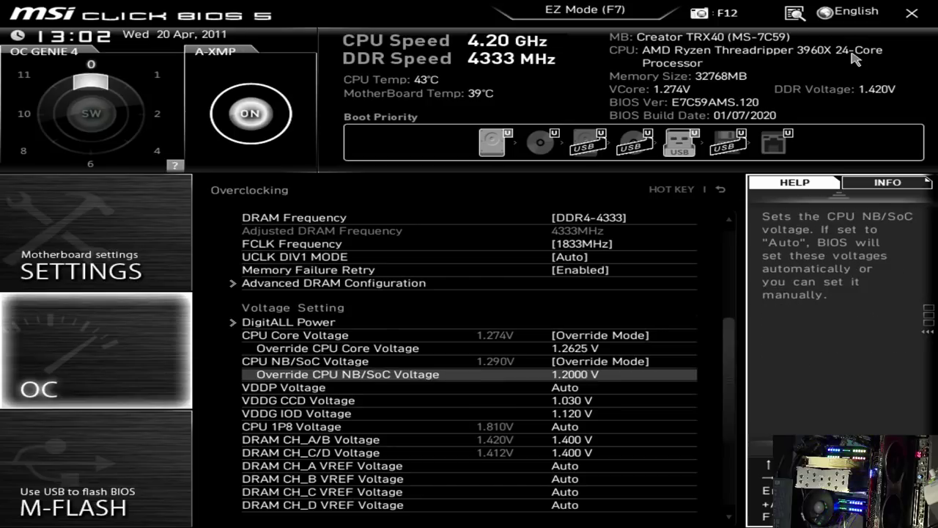
pyautogui.press('Up')
pyautogui.press('Up')
pyautogui.press('Up')
pyautogui.press('Up')
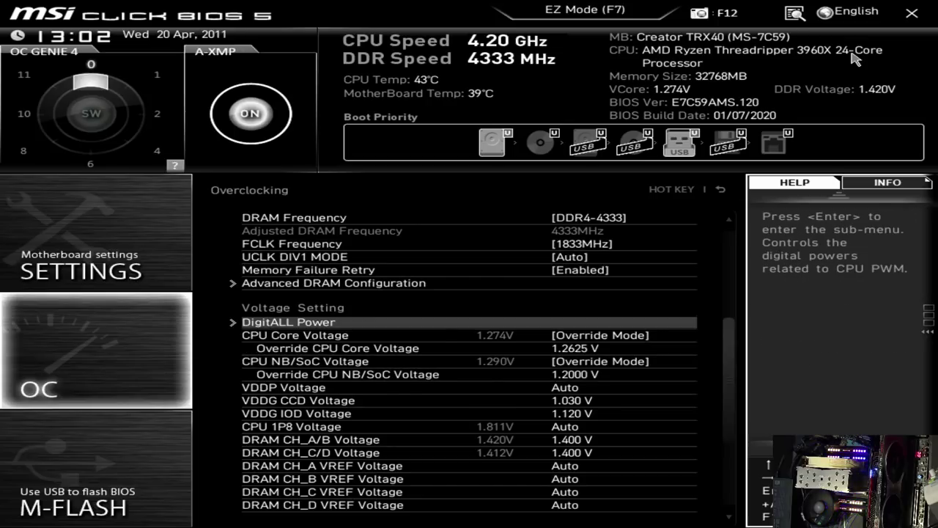
pyautogui.press('Up')
pyautogui.press('Up')
pyautogui.press('Up')
pyautogui.press('Up')
pyautogui.press('Up')
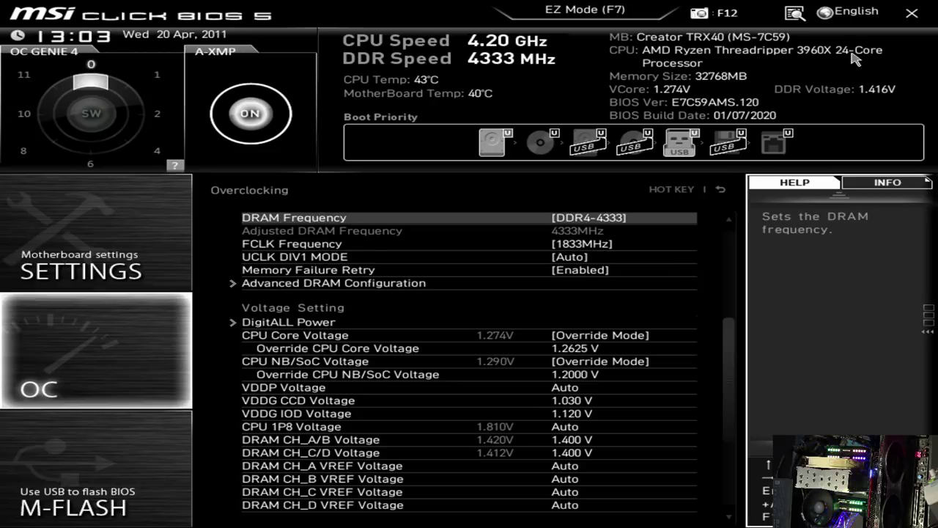
# Set the DRAM Frequency to DDR4-3666
pyautogui.press('Up')
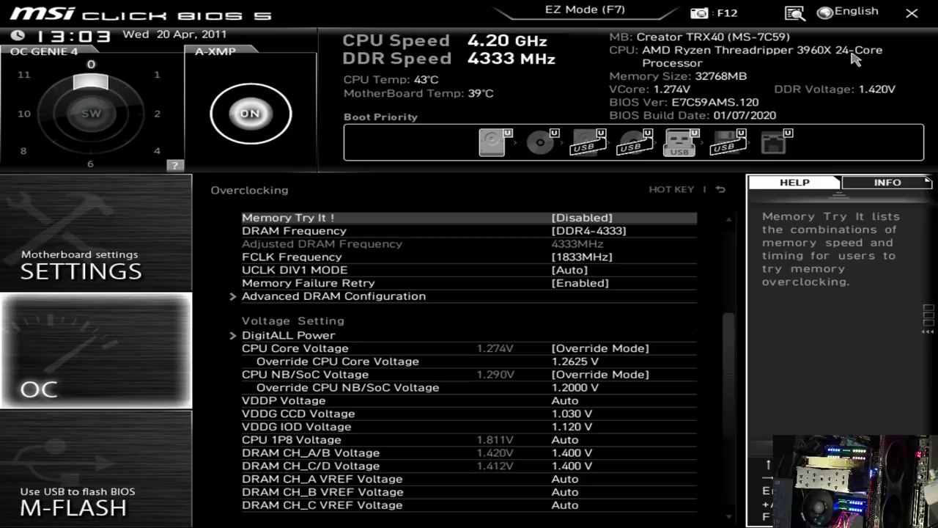
pyautogui.press('Up')
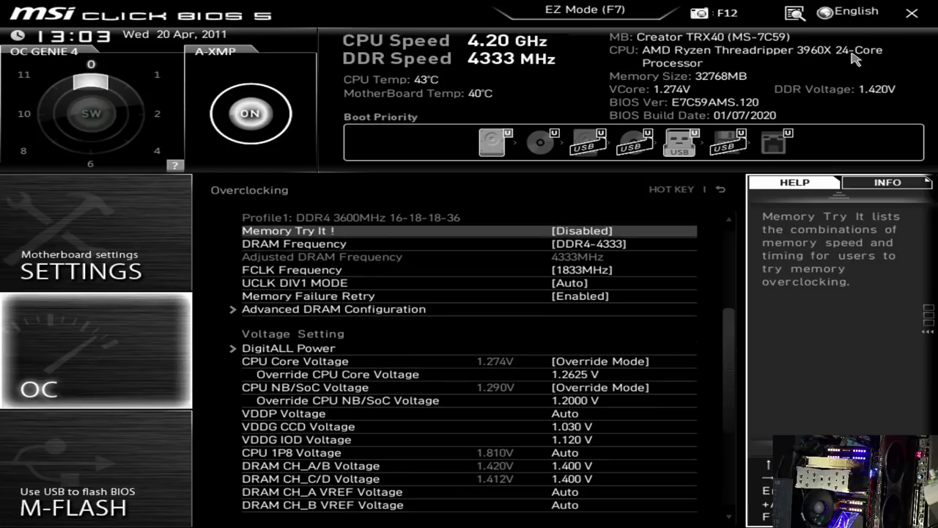
pyautogui.press('Up')
pyautogui.press('Up')
pyautogui.press('Down')
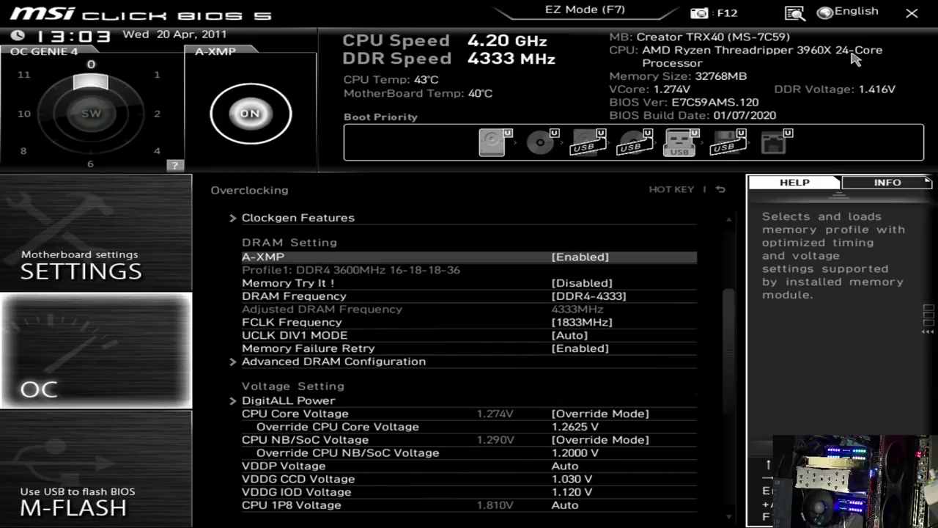
pyautogui.press('Down')
pyautogui.press('Down')
pyautogui.press('Return')
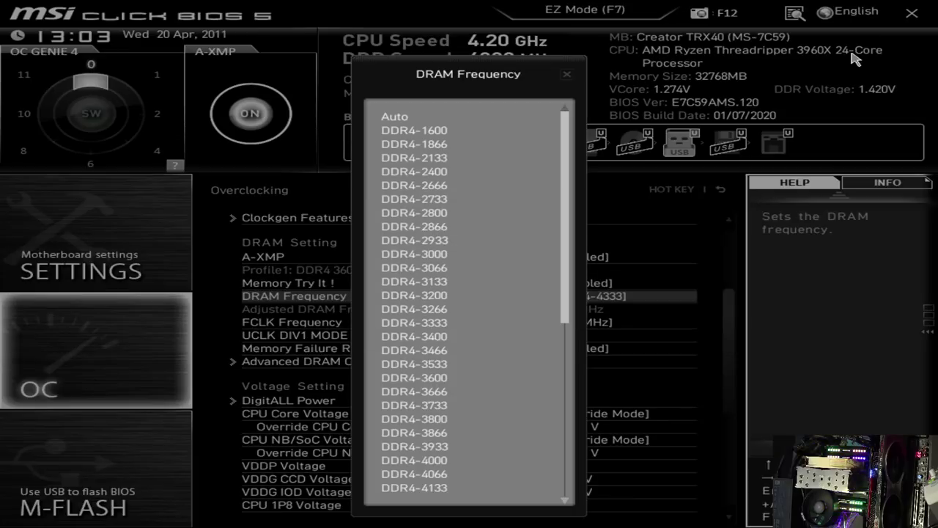
pyautogui.press('Up')
pyautogui.press('pageup')
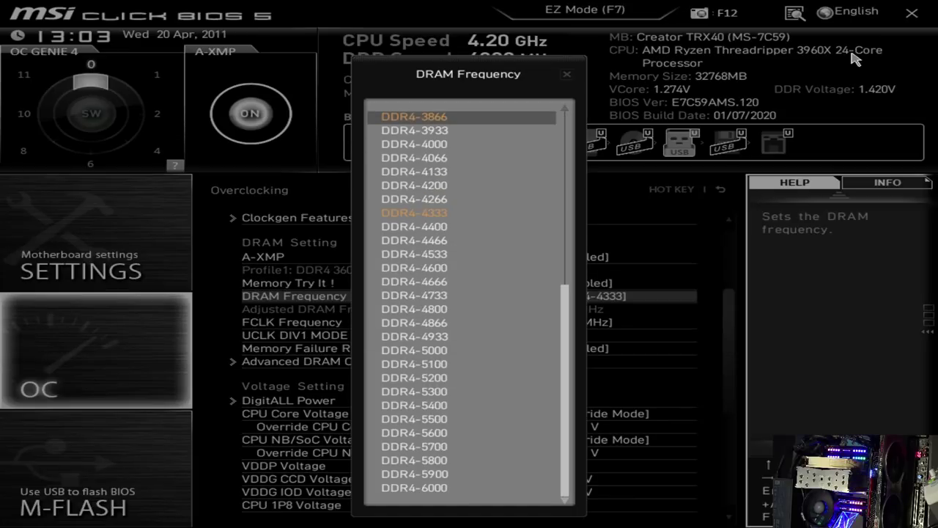
pyautogui.press('Up')
pyautogui.press('Up')
pyautogui.press('Up')
pyautogui.press('Up')
pyautogui.press('Down')
pyautogui.press('Return')
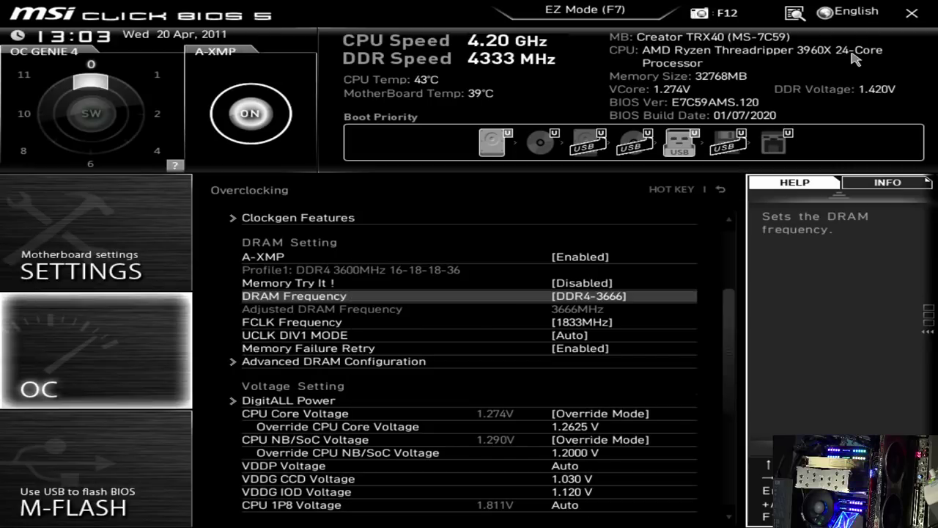
# Set UCLK DIV1 MODE to UCLK==MEMCLK
pyautogui.press('Down')
pyautogui.press('Down')
pyautogui.press('Up')
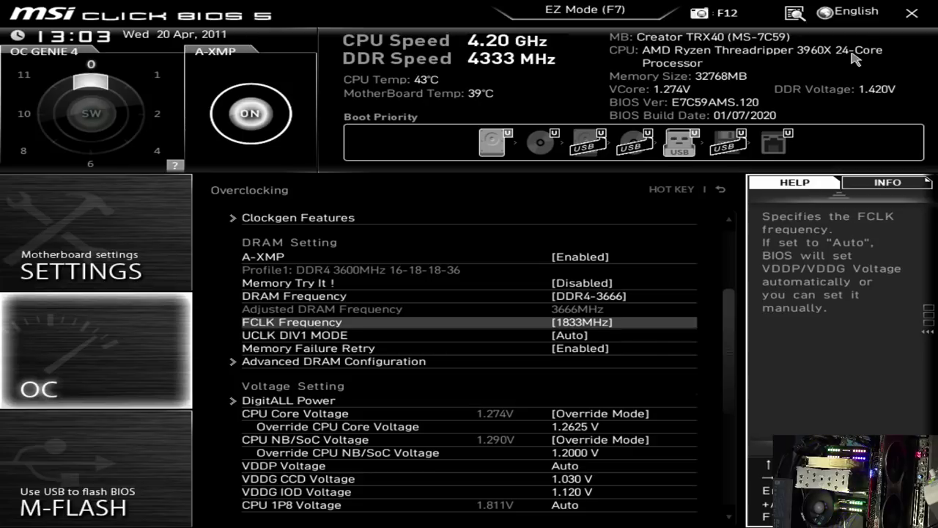
pyautogui.press('Down')
pyautogui.press('Return')
pyautogui.press('Return')
# Open Advanced DRAM Configuration and set the tCL main timing to 16 T
pyautogui.press('Down')
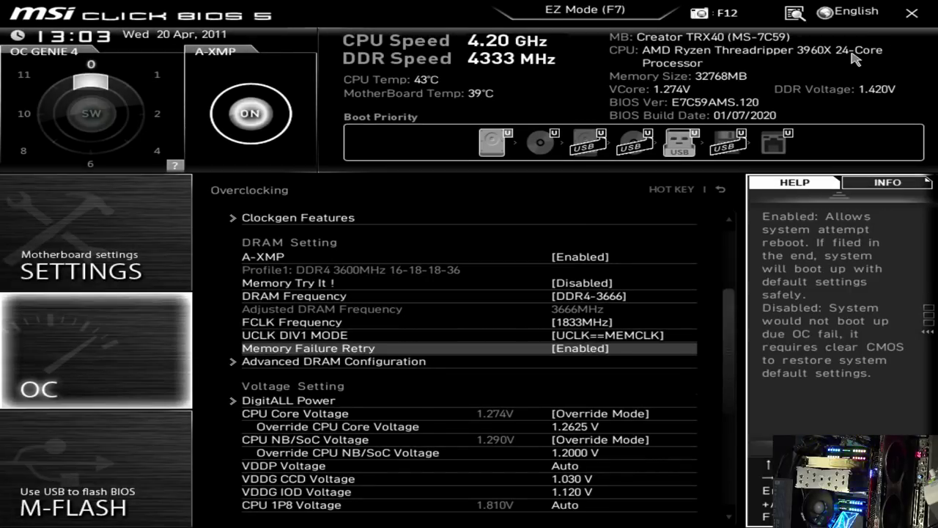
pyautogui.press('Down')
pyautogui.press('Return')
pyautogui.press('Down')
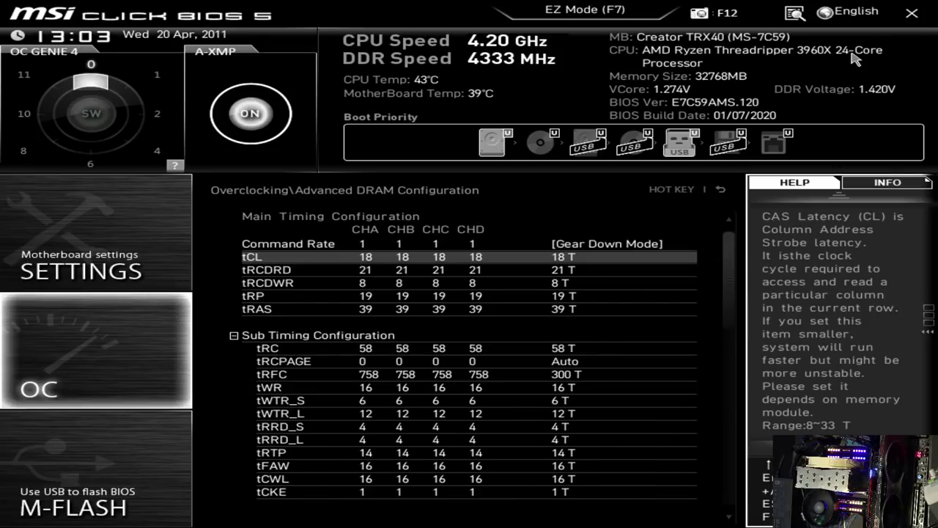
pyautogui.write('14')
pyautogui.write('16')
pyautogui.press('Down')
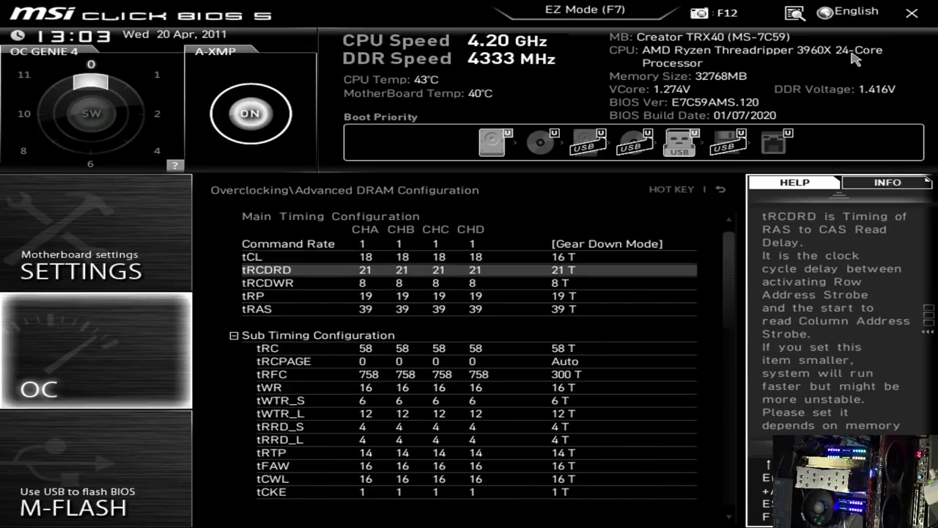
# Set the tRCDRD and tRP main timings to 18 T each
pyautogui.write('18')
pyautogui.press('Down')
pyautogui.press('Down')
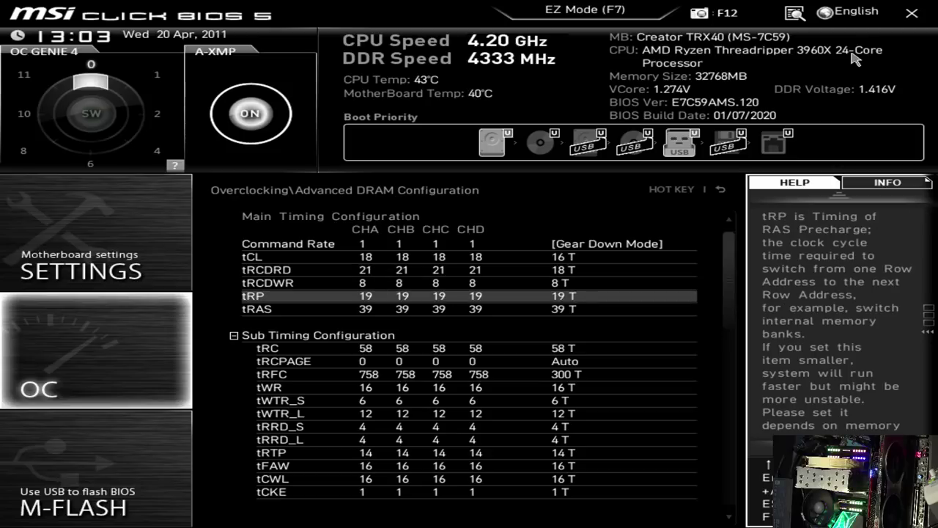
pyautogui.write('17')
pyautogui.write('18')
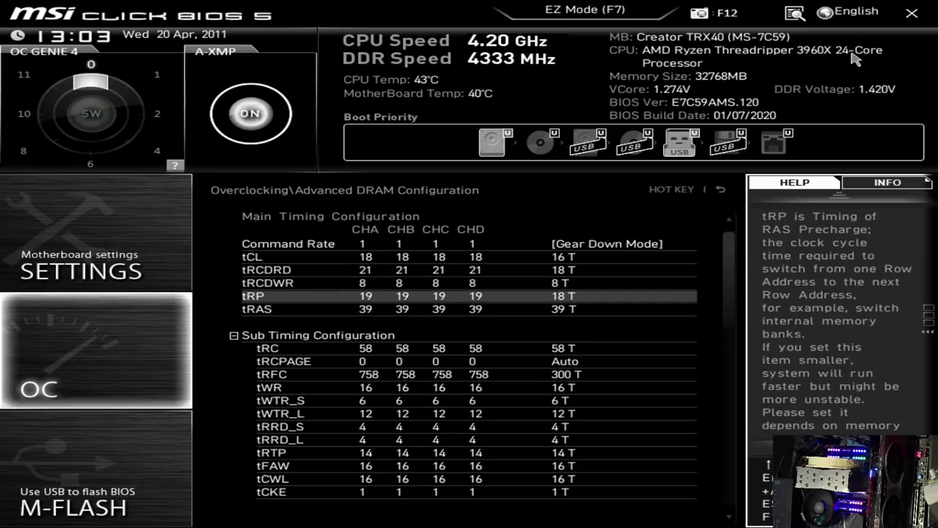
# Set the tRCDRD and tRP main timings to 17 T each
pyautogui.press('Up')
pyautogui.press('Up')
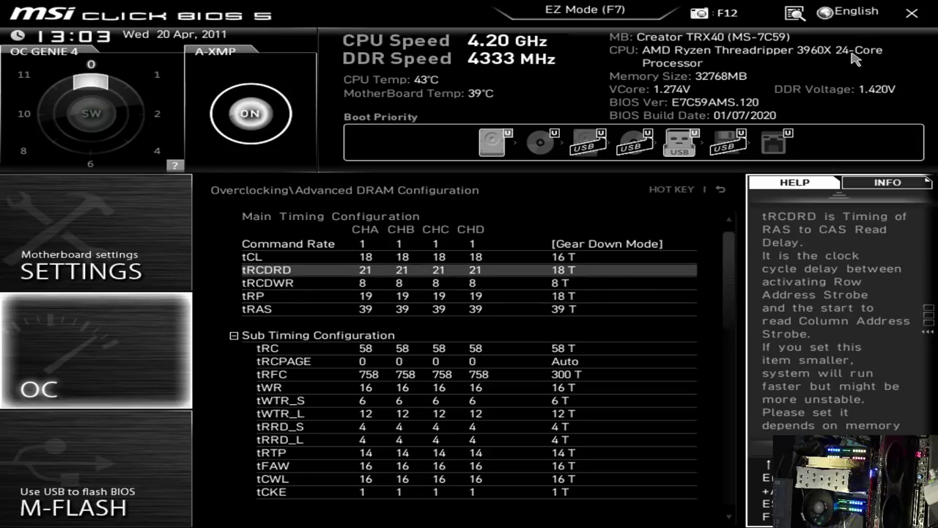
pyautogui.write('17')
pyautogui.press('Down')
pyautogui.press('Down')
pyautogui.write('17')
# Set the tRAS main timing to 36 T and the tRC sub timing to 53 T
pyautogui.press('Down')
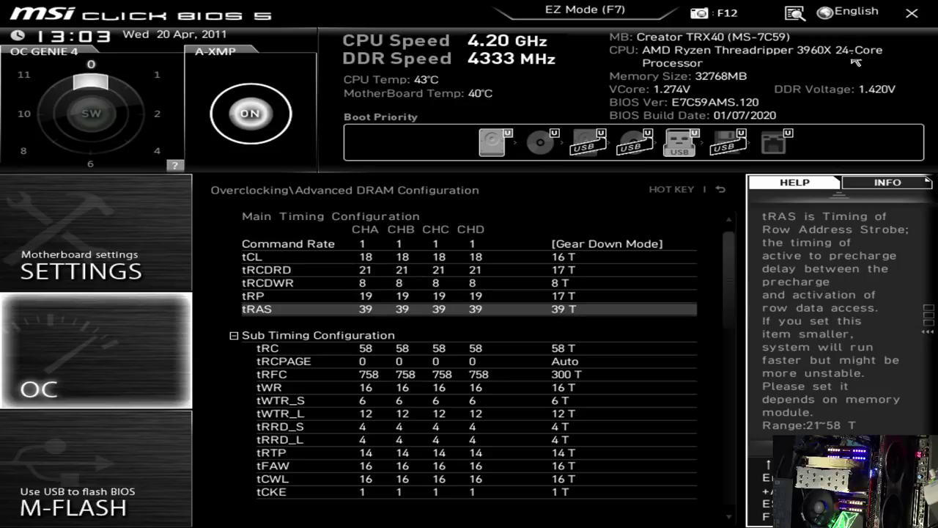
pyautogui.write('38')
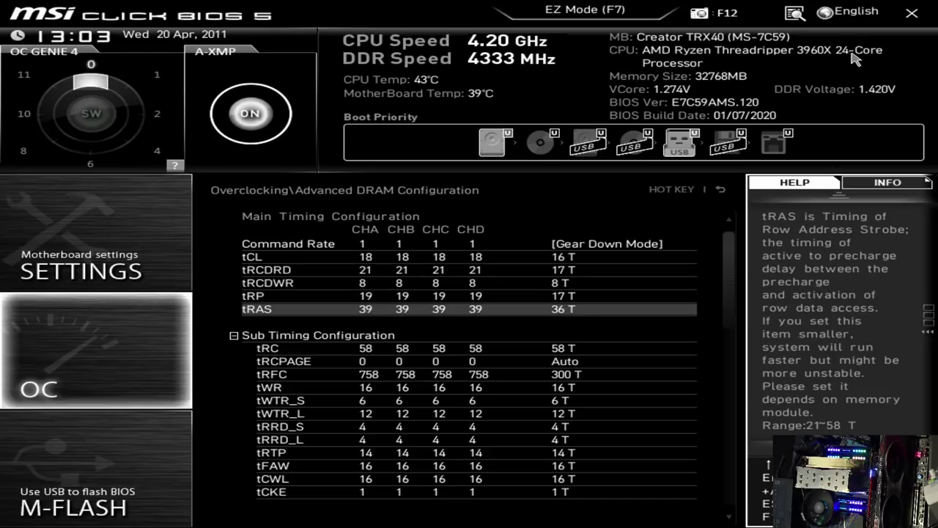
pyautogui.press('Down')
pyautogui.press('Down')
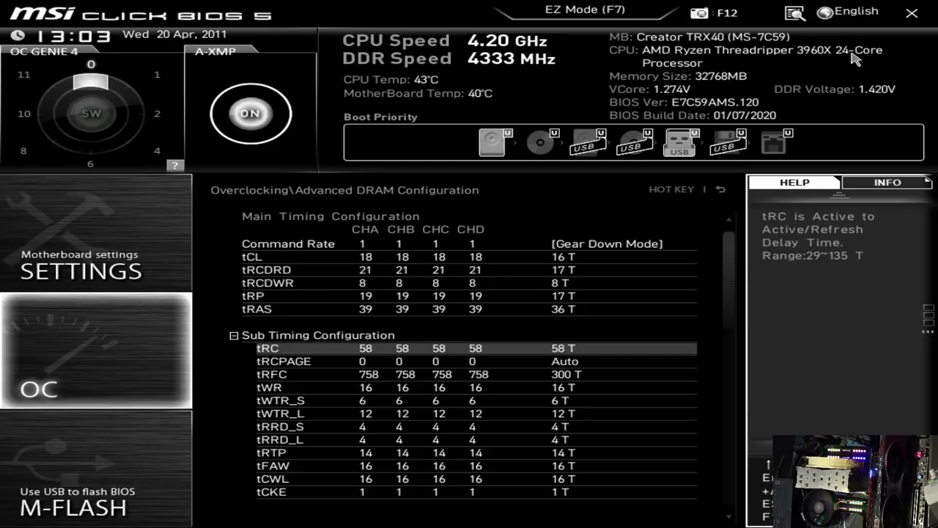
pyautogui.press('-')
pyautogui.press('-')
pyautogui.press('-')
pyautogui.press('-')
pyautogui.press('-')
pyautogui.press('-')
pyautogui.press('-')
pyautogui.press('-')
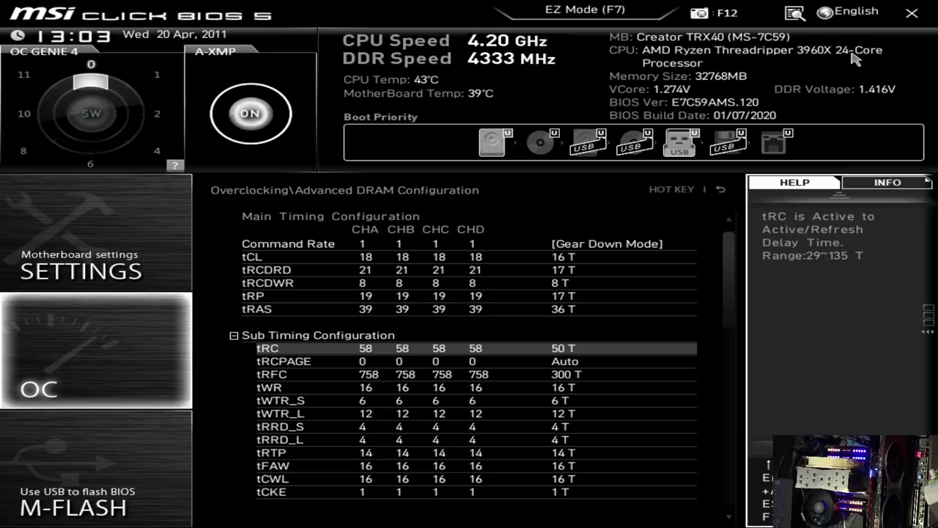
pyautogui.write('53')
# Set the tCWL sub timing to 14 T
pyautogui.press('Down')
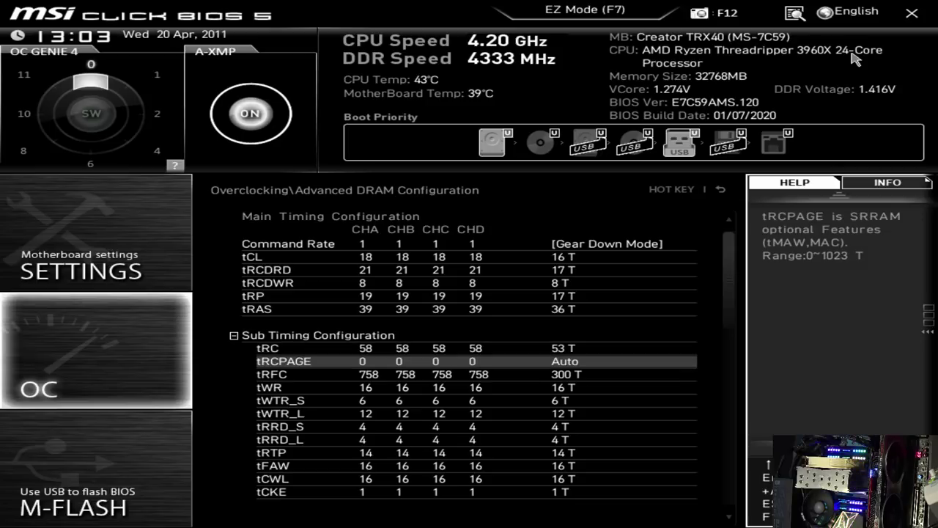
pyautogui.press('Down')
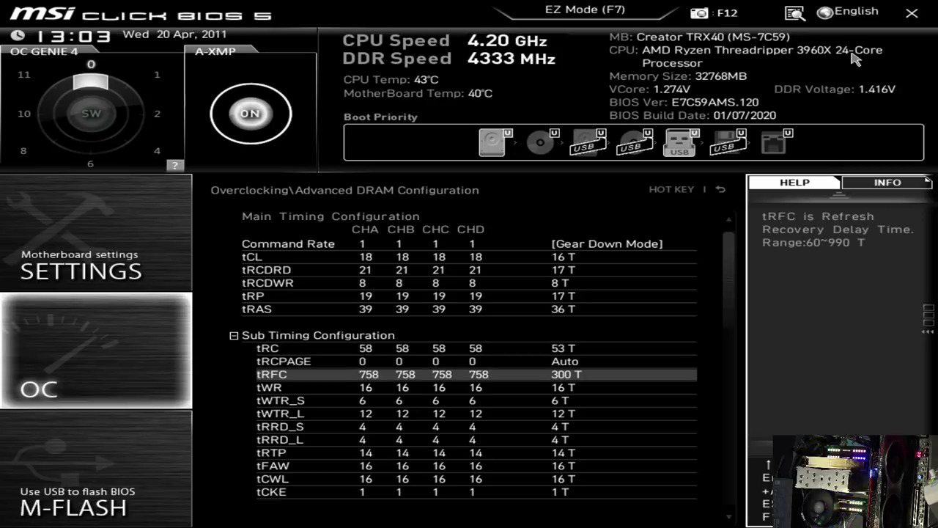
pyautogui.press('Down')
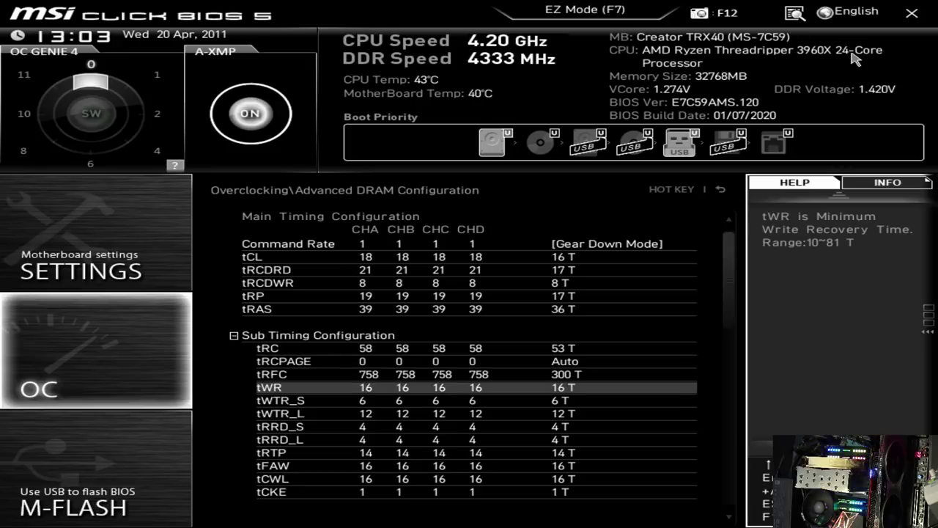
pyautogui.press('Down')
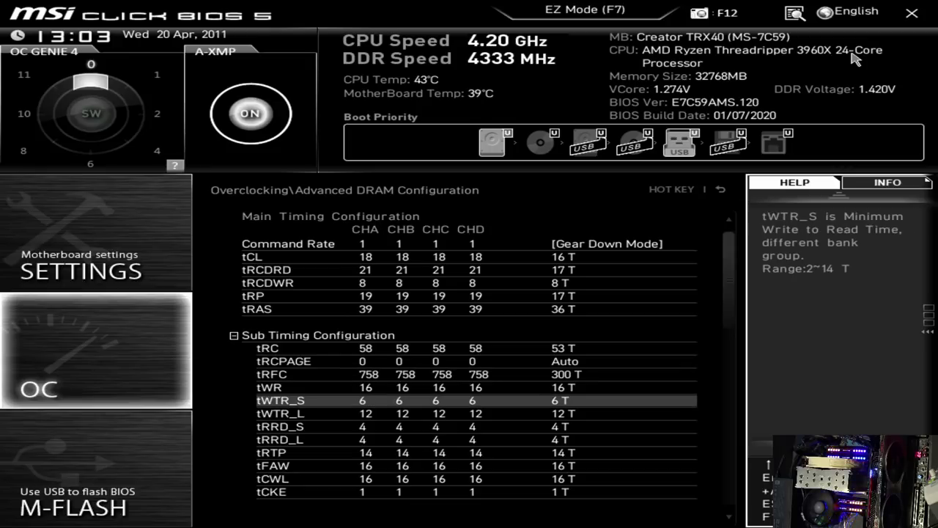
pyautogui.press('Down')
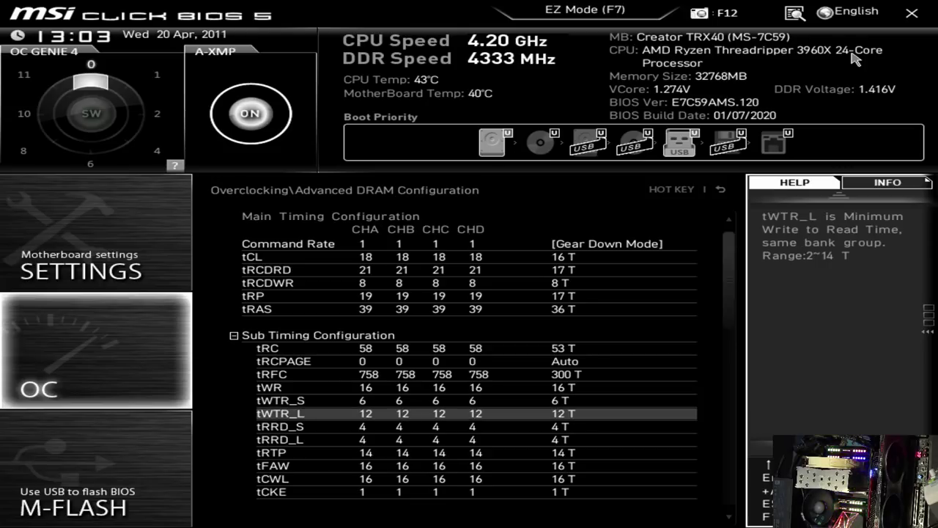
pyautogui.press('Down')
pyautogui.press('Down')
pyautogui.press('Down')
pyautogui.press('Down')
pyautogui.press('Down')
pyautogui.write('14')
# Review the turn around timings and return through the sub timings to tRCDWR in the main timings
pyautogui.press('Up')
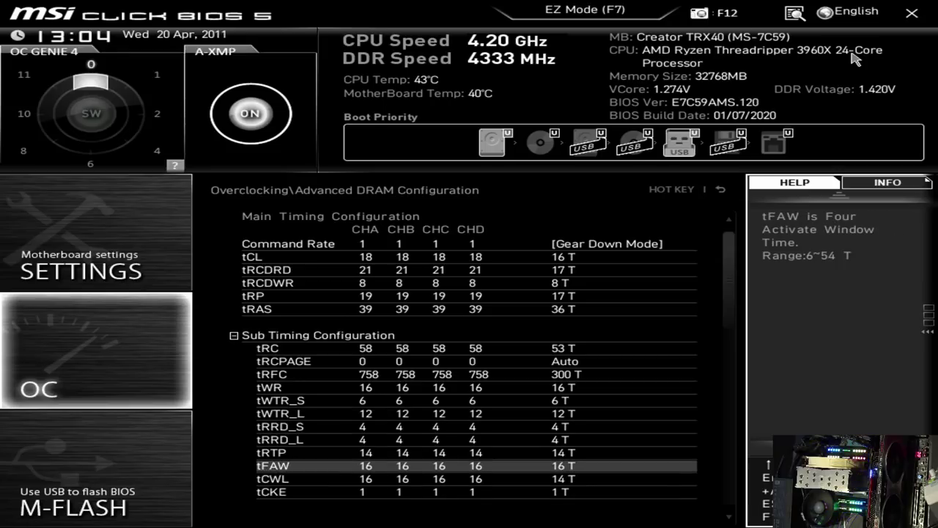
pyautogui.press('Down')
pyautogui.press('Down')
pyautogui.press('Down')
pyautogui.press('Down')
pyautogui.press('Down')
pyautogui.press('Down')
pyautogui.press('Down')
pyautogui.press('Down')
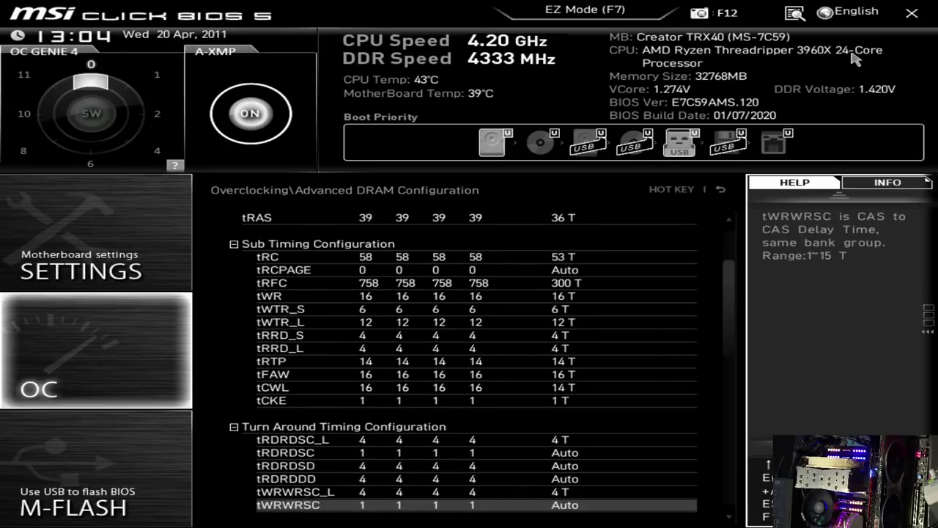
pyautogui.press('Down')
pyautogui.press('Down')
pyautogui.press('Down')
pyautogui.press('Down')
pyautogui.press('Up')
pyautogui.press('Up')
pyautogui.press('Up')
pyautogui.press('Up')
pyautogui.press('Up')
pyautogui.press('Up')
pyautogui.press('Up')
pyautogui.press('Up')
pyautogui.press('Up')
pyautogui.press('Up')
pyautogui.press('Up')
pyautogui.press('Up')
pyautogui.press('Up')
pyautogui.press('Up')
pyautogui.press('Up')
pyautogui.press('Up')
pyautogui.press('Up')
pyautogui.press('Up')
pyautogui.press('Up')
pyautogui.press('Up')
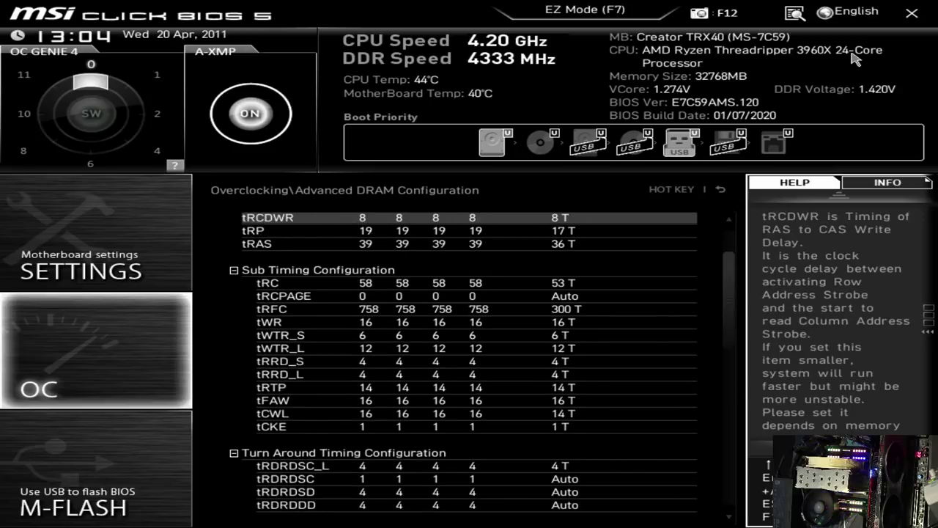
# Check the sub timings from tRC down to tRRD_L, ending on tRRD_S
pyautogui.press('Down')
pyautogui.press('Down')
pyautogui.press('Down')
pyautogui.press('Down')
pyautogui.press('Down')
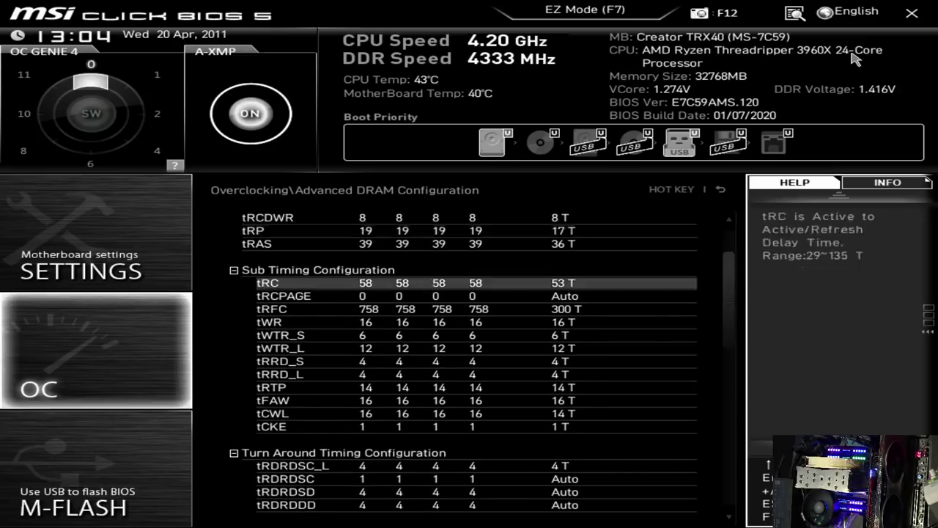
pyautogui.press('Down')
pyautogui.press('Down')
pyautogui.press('Down')
pyautogui.press('Down')
pyautogui.press('Down')
pyautogui.press('Down')
pyautogui.press('Down')
pyautogui.press('Up')
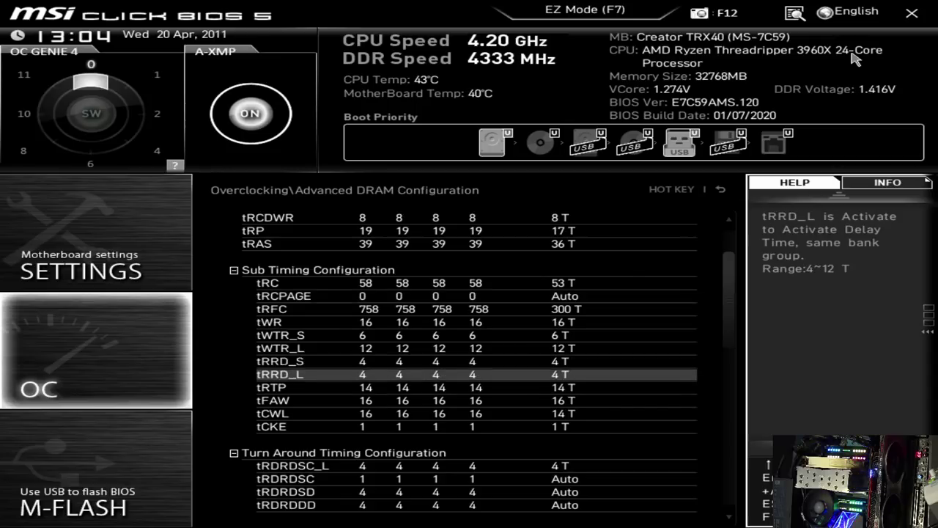
pyautogui.press('Up')
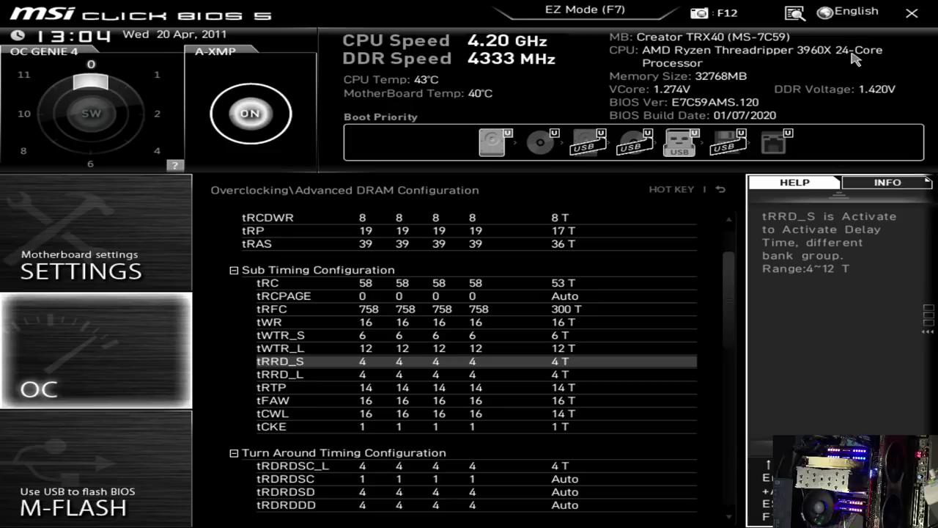
# Recheck the main timings up to Command Rate, save the BIOS changes and reboot into Windows
pyautogui.press('Up')
pyautogui.press('Up')
pyautogui.press('Up')
pyautogui.press('Up')
pyautogui.press('Up')
pyautogui.press('Up')
pyautogui.press('Up')
pyautogui.press('Up')
pyautogui.press('Up')
pyautogui.press('Up')
pyautogui.press('Up')
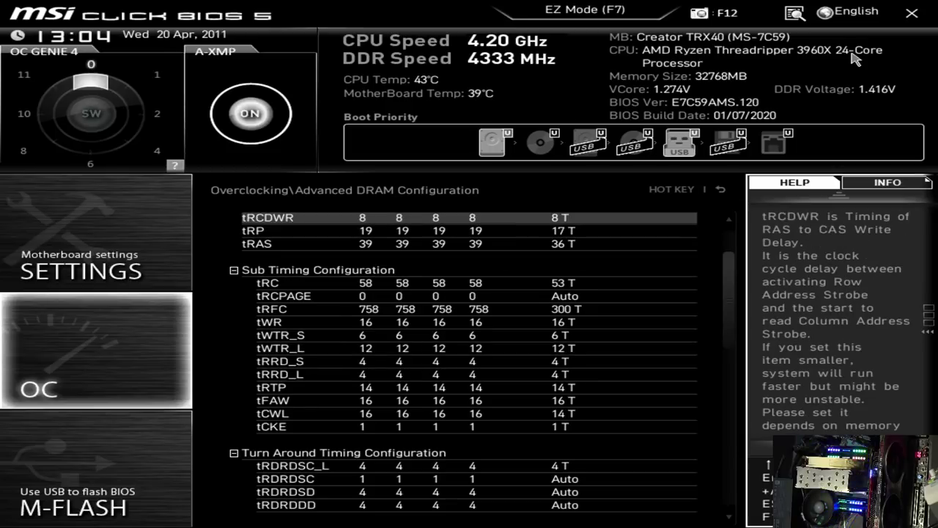
pyautogui.press('Up')
pyautogui.press('Up')
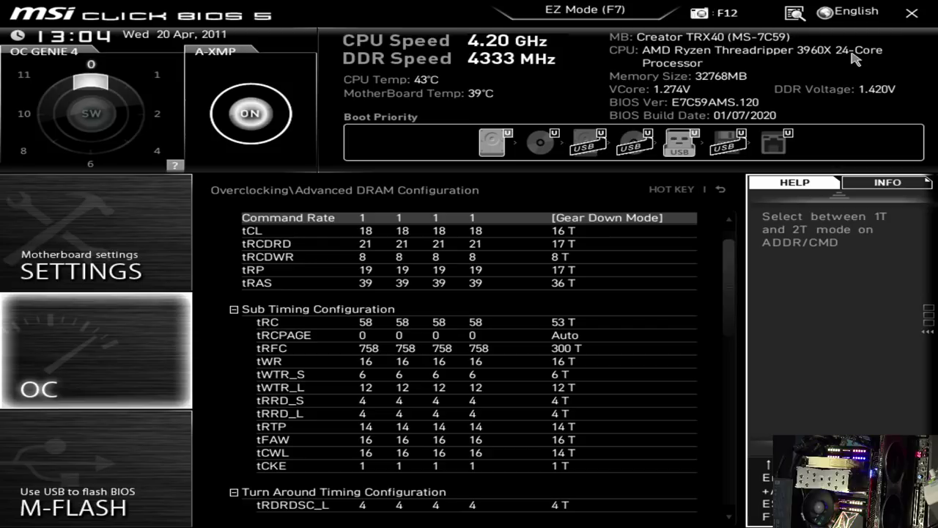
pyautogui.press('F10')
pyautogui.press('Escape')
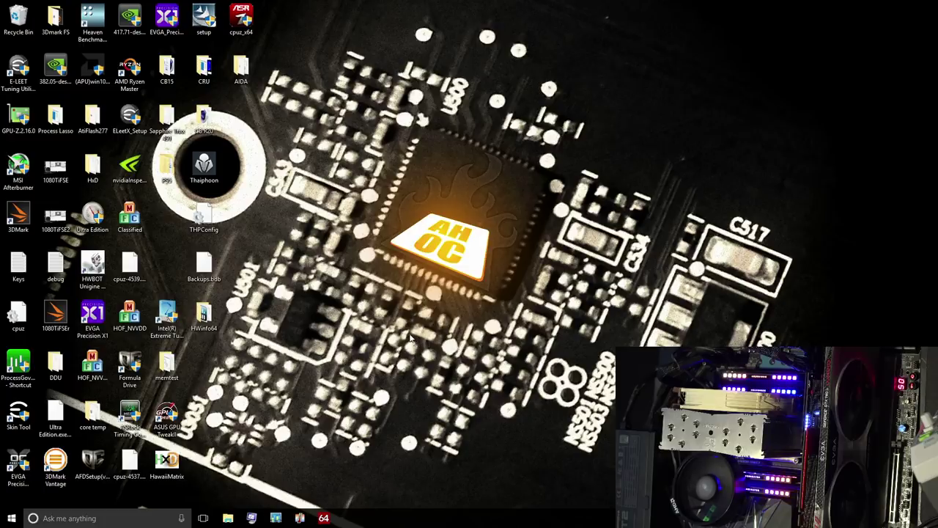
# Launch AIDA64, run the Memory Latency benchmark and highlight this system's result
pyautogui.click(323, 517)
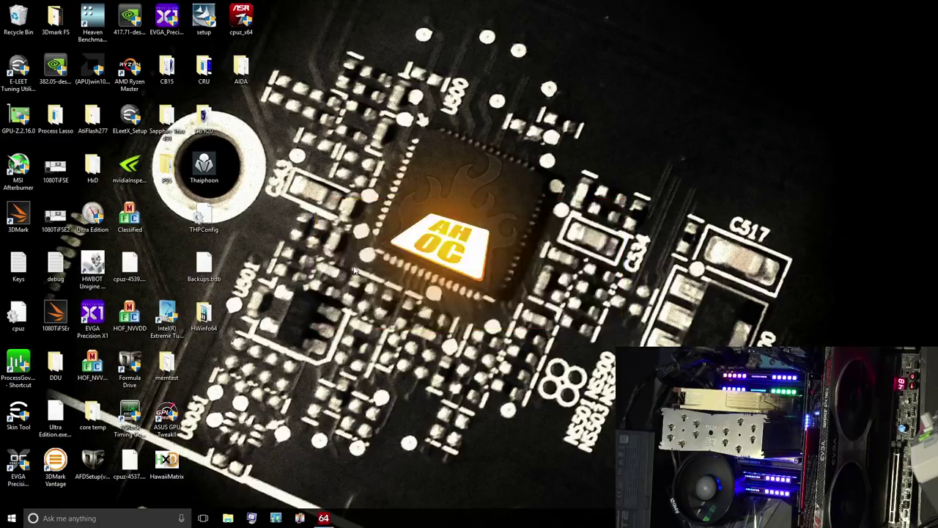
pyautogui.doubleClick(551, 156)
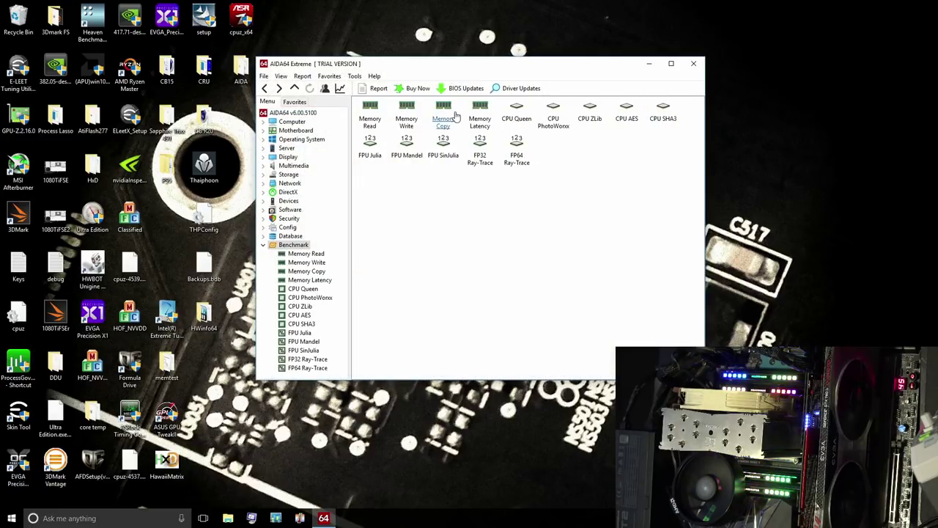
pyautogui.doubleClick(479, 116)
pyautogui.click(375, 89)
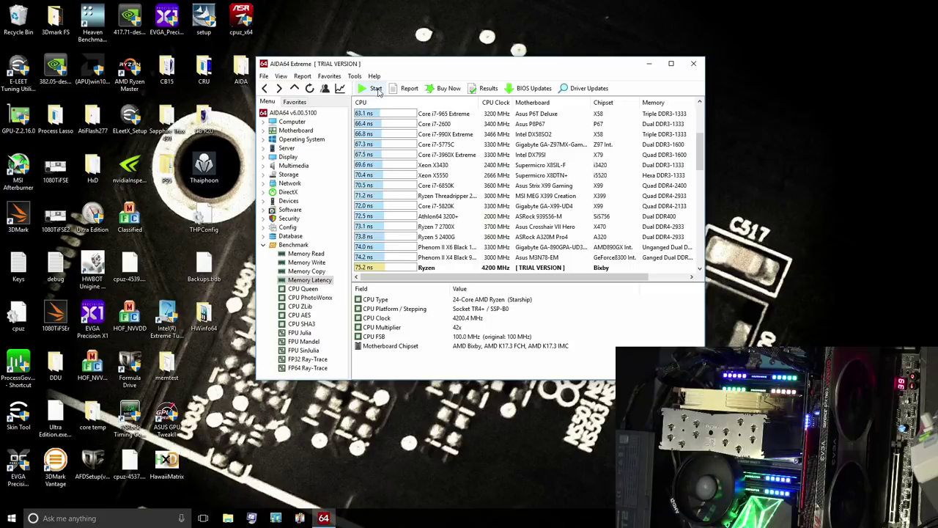
pyautogui.click(377, 269)
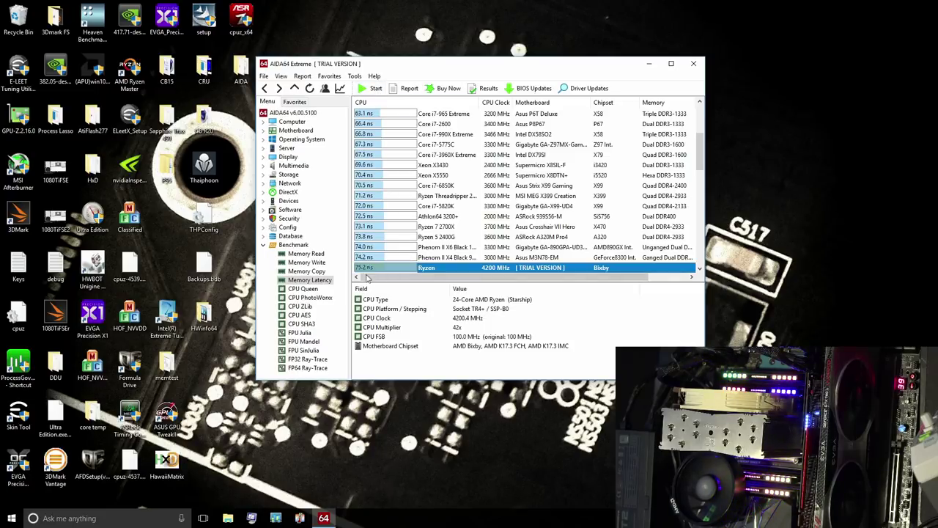
# Run the Memory Read benchmark and highlight this system's result
pyautogui.click(307, 255)
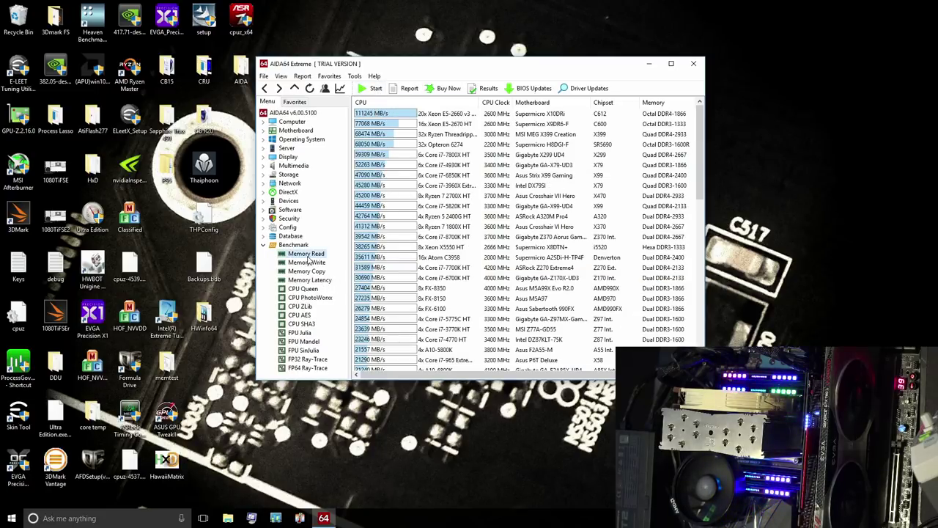
pyautogui.click(369, 89)
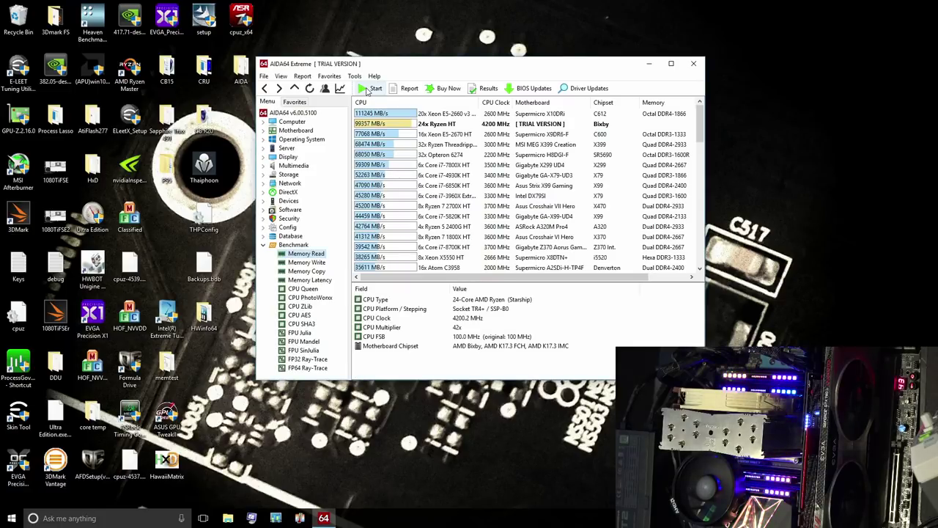
pyautogui.click(380, 126)
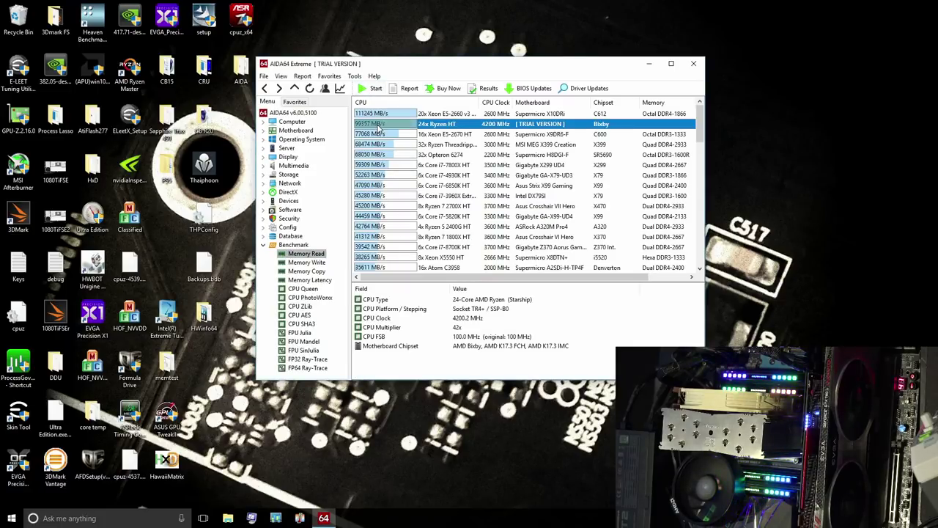
# Run the Memory Copy benchmark, then return to the Memory Read results and highlight this system's entry
pyautogui.click(301, 272)
pyautogui.click(373, 88)
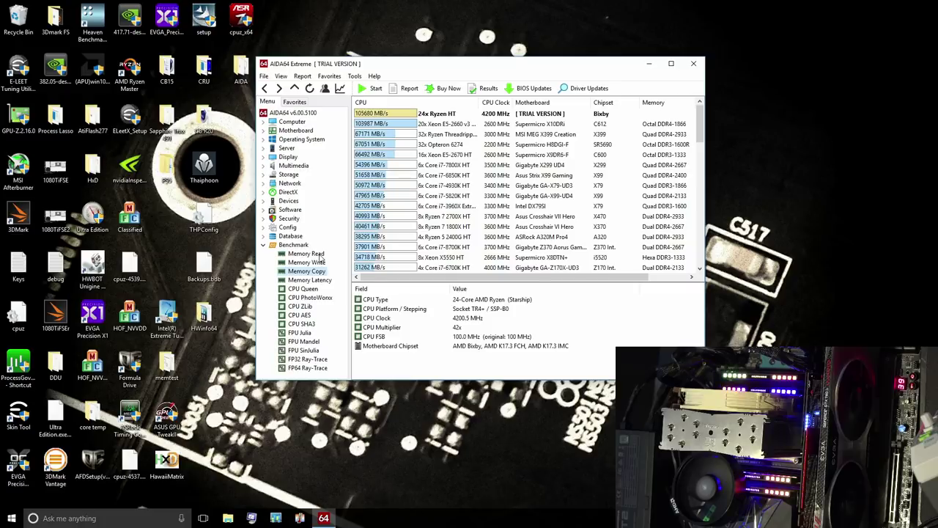
pyautogui.click(320, 255)
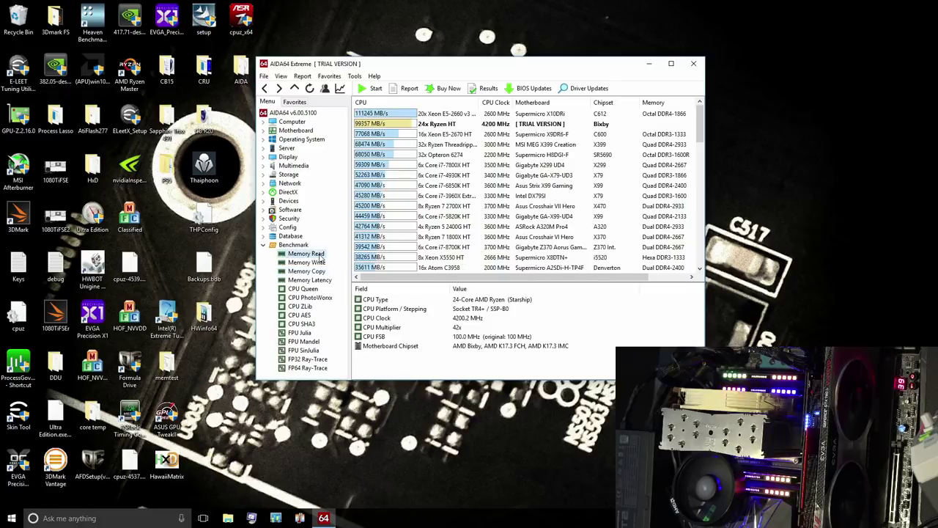
pyautogui.click(409, 126)
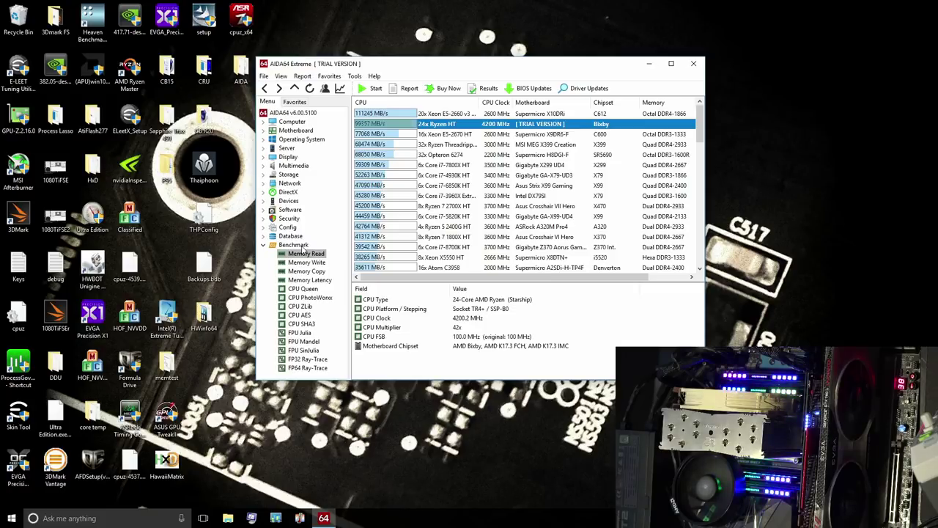
# Close AIDA64 and restart the computer to enter the BIOS
pyautogui.click(692, 65)
pyautogui.click(10, 518)
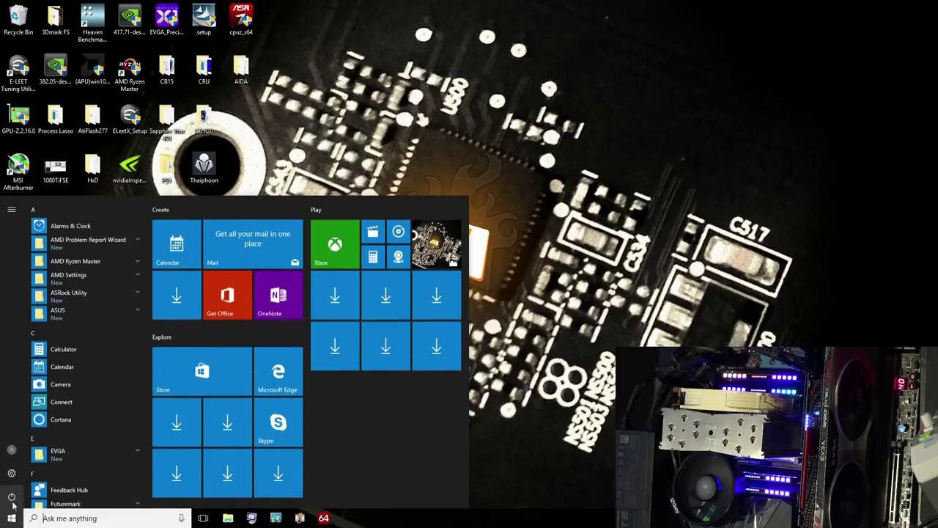
pyautogui.click(11, 496)
pyautogui.click(17, 472)
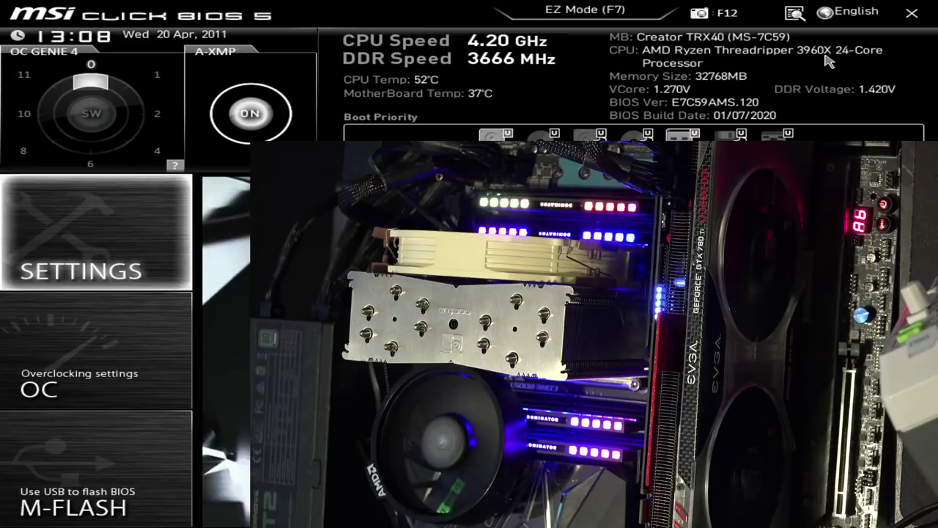
# Set the DRAM Frequency to DDR4-4400 in the BIOS overclocking settings
pyautogui.press('Down')
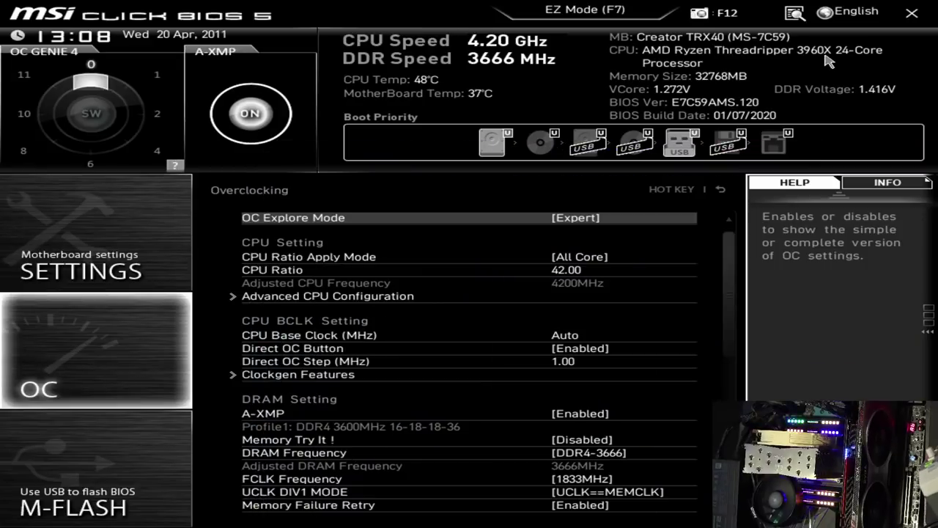
pyautogui.press('Down')
pyautogui.press('Down')
pyautogui.press('Down')
pyautogui.press('Down')
pyautogui.press('Down')
pyautogui.press('Down')
pyautogui.press('Down')
pyautogui.press('Down')
pyautogui.press('Down')
pyautogui.press('Down')
pyautogui.press('Down')
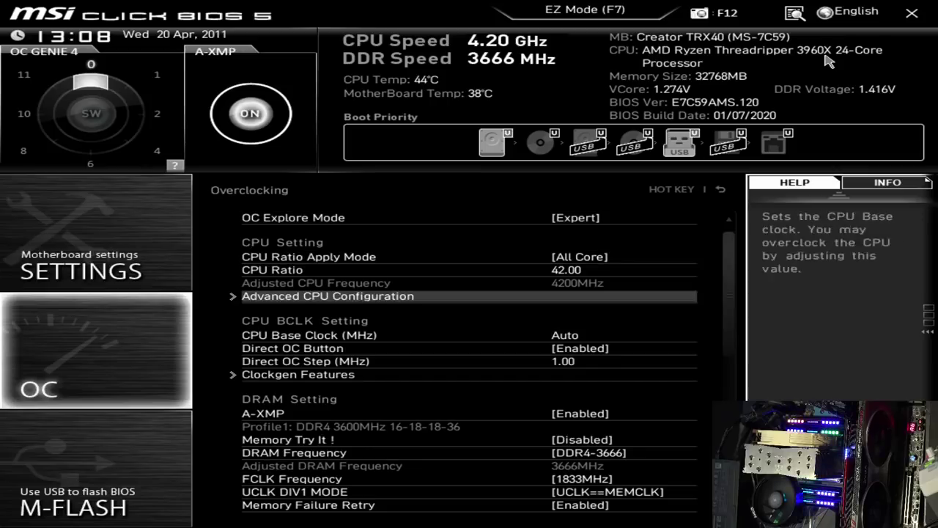
pyautogui.press('Up')
pyautogui.press('Return')
pyautogui.press('Down')
pyautogui.press('Down')
pyautogui.press('Down')
pyautogui.press('Down')
pyautogui.press('Down')
pyautogui.press('Down')
pyautogui.press('Down')
pyautogui.press('Down')
pyautogui.press('Down')
pyautogui.press('Down')
pyautogui.press('Down')
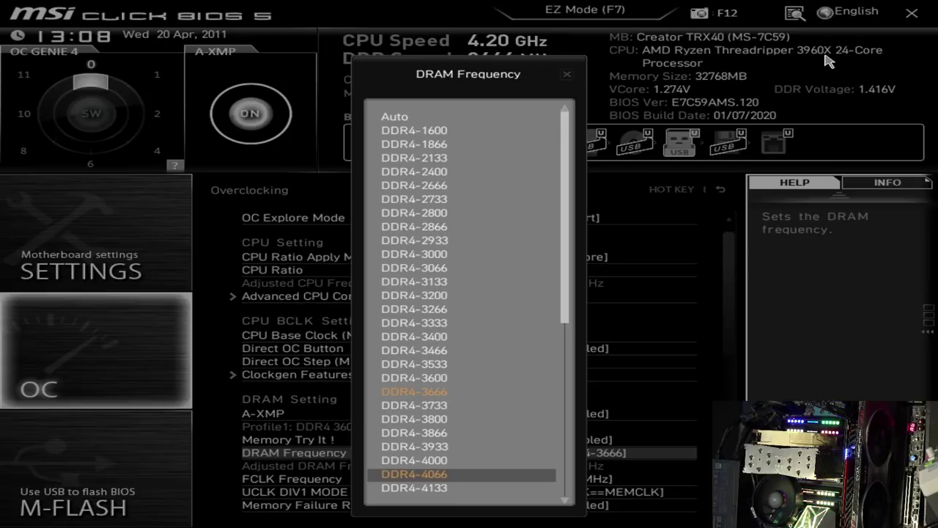
pyautogui.press('Return')
# Set the DRAM CH_A/B and CH_C/D voltages to 1.500 V
pyautogui.press('Down')
pyautogui.press('Down')
pyautogui.press('Down')
pyautogui.press('Down')
pyautogui.press('Down')
pyautogui.press('Down')
pyautogui.press('Down')
pyautogui.press('Down')
pyautogui.press('Down')
pyautogui.press('Down')
pyautogui.press('Down')
pyautogui.press('Down')
pyautogui.press('Down')
pyautogui.press('Down')
pyautogui.write('1.')
pyautogui.press('Return')
pyautogui.press('Up')
pyautogui.press('Up')
pyautogui.press('Up')
pyautogui.press('Up')
pyautogui.press('Up')
pyautogui.press('Up')
pyautogui.press('Up')
pyautogui.press('Up')
pyautogui.press('Up')
pyautogui.press('Up')
pyautogui.press('Up')
pyautogui.press('Up')
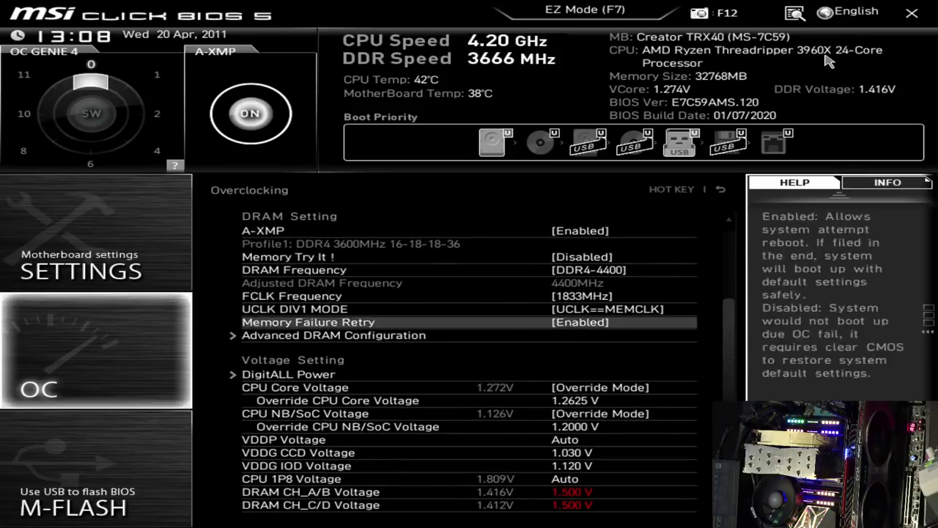
pyautogui.press('Down')
pyautogui.press('Down')
pyautogui.press('Return')
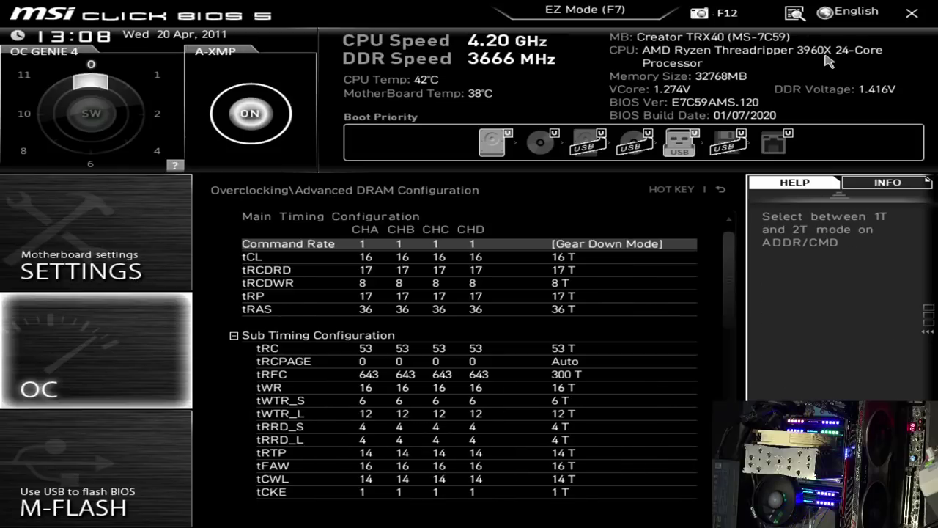
pyautogui.press('Down')
pyautogui.press('Escape')
# Set UCLK DIV1 MODE to UCLK==MEMCLK/2
pyautogui.press('Up')
pyautogui.press('Up')
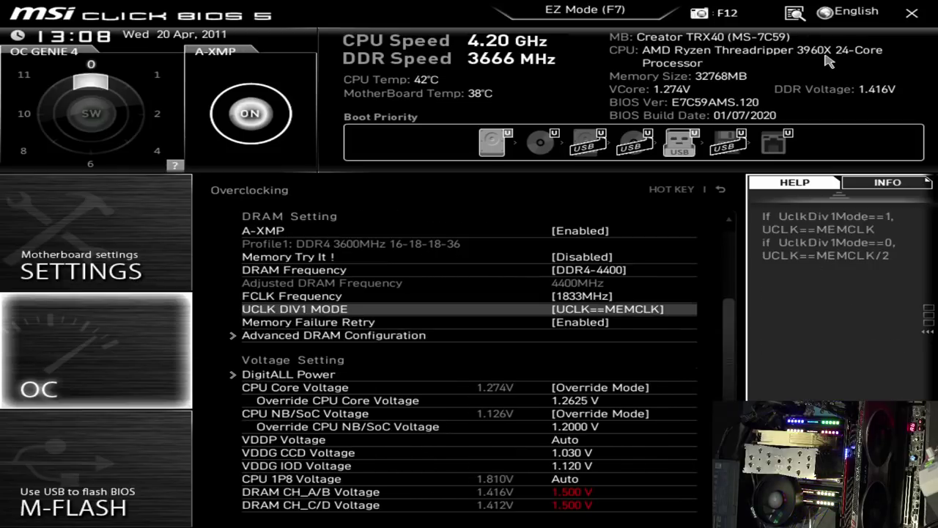
pyautogui.press('Up')
pyautogui.press('Down')
pyautogui.press('Return')
pyautogui.press('Down')
pyautogui.press('Up')
pyautogui.press('Up')
pyautogui.press('Down')
pyautogui.press('Down')
pyautogui.press('Return')
# Open Advanced DRAM Configuration and set the main timing tCL to 18 T
pyautogui.press('Down')
pyautogui.press('Down')
pyautogui.press('Return')
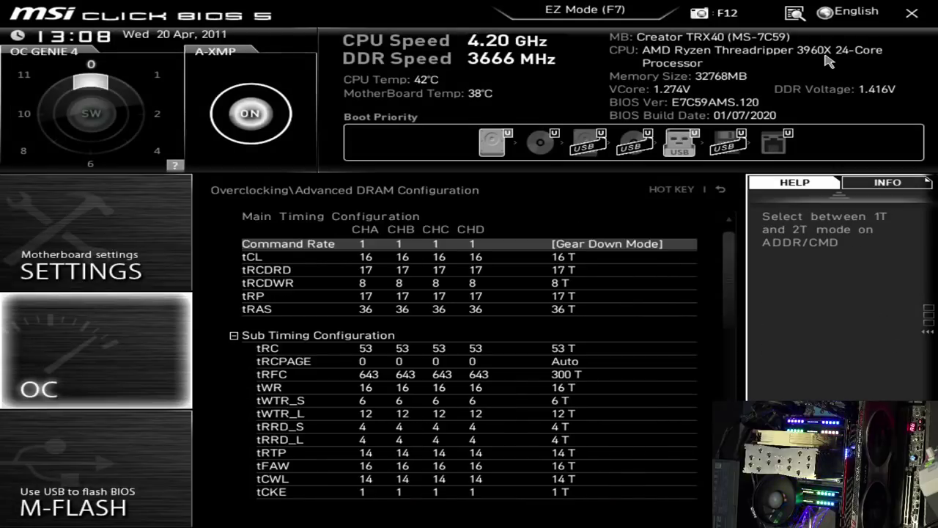
pyautogui.press('Down')
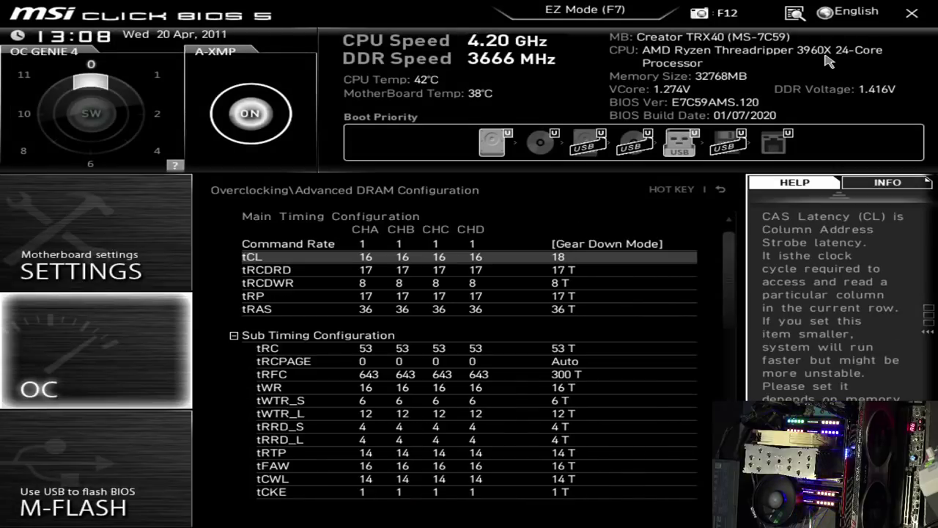
pyautogui.press('Down')
pyautogui.press('Down')
pyautogui.press('Up')
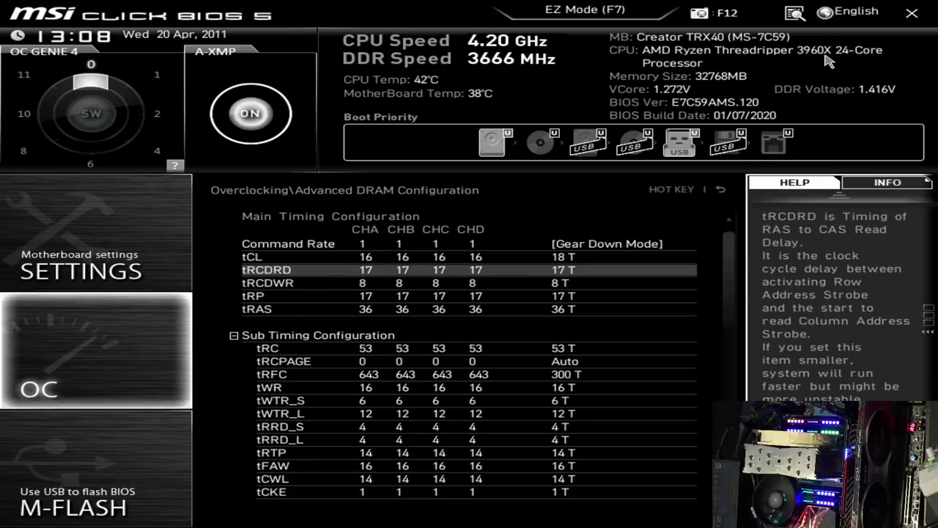
pyautogui.press('Up')
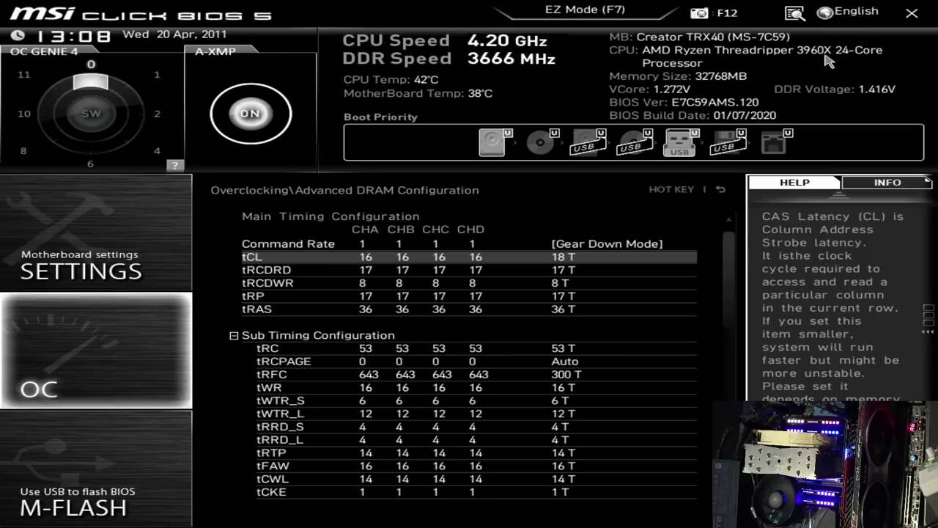
# Set tRAS to 37 T and tRC to 54 T
pyautogui.press('Down')
pyautogui.press('Down')
pyautogui.press('Down')
pyautogui.press('Down')
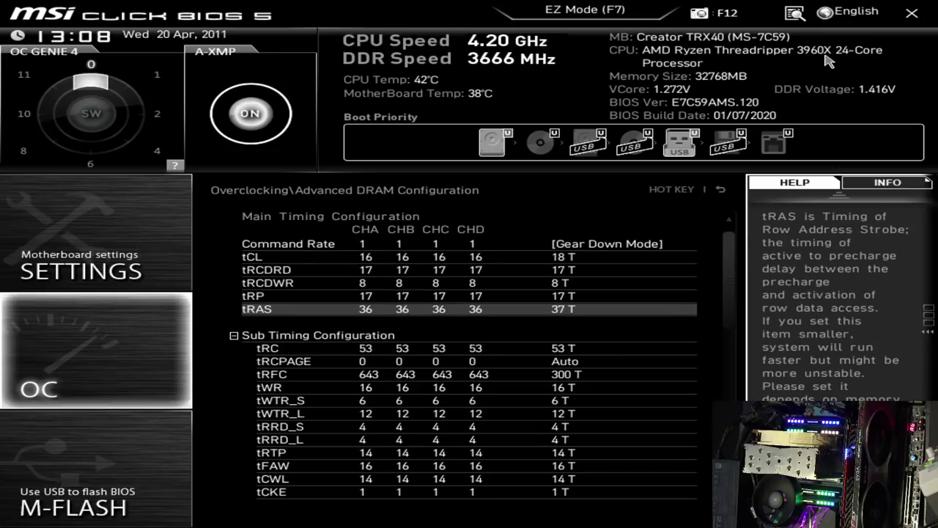
pyautogui.press('Down')
pyautogui.press('Down')
pyautogui.press('+')
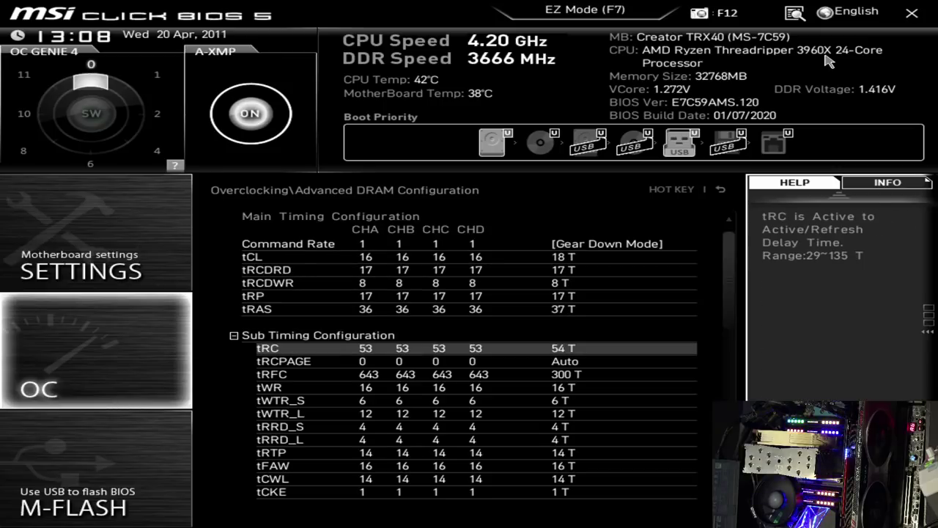
# Review the remaining sub timings, turn around timings, misc items, on-die termination and CAD bus settings down to AddrCmdDrvStren
pyautogui.press('Down')
pyautogui.press('Down')
pyautogui.press('Down')
pyautogui.press('Down')
pyautogui.press('Down')
pyautogui.press('Down')
pyautogui.press('Down')
pyautogui.press('Down')
pyautogui.press('Down')
pyautogui.press('Down')
pyautogui.press('Down')
pyautogui.press('Down')
pyautogui.press('Down')
pyautogui.press('Down')
pyautogui.press('Down')
pyautogui.press('Down')
pyautogui.press('Down')
pyautogui.press('Down')
pyautogui.press('Down')
pyautogui.press('Down')
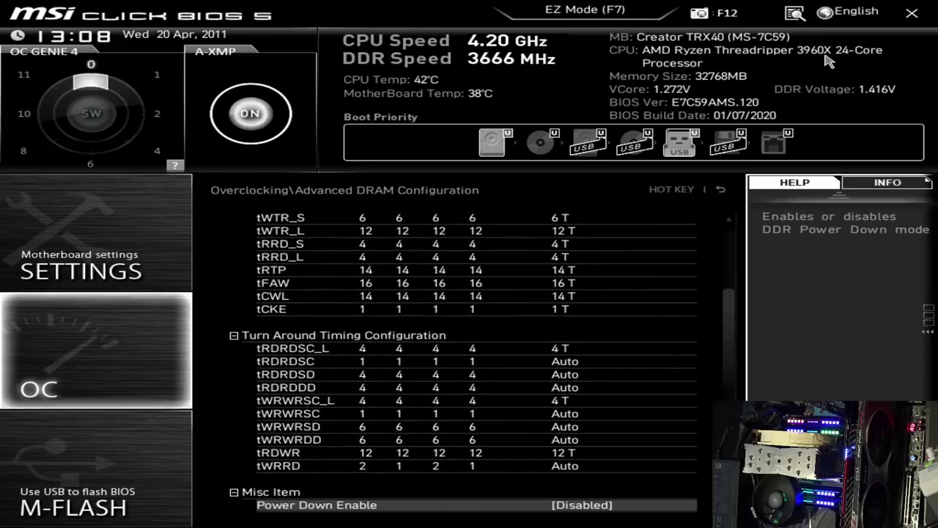
pyautogui.press('Up')
pyautogui.press('Down')
pyautogui.press('Down')
pyautogui.press('Down')
pyautogui.press('Down')
pyautogui.press('Down')
pyautogui.press('Down')
pyautogui.press('Down')
pyautogui.press('Down')
pyautogui.press('Down')
pyautogui.press('Down')
pyautogui.press('Down')
pyautogui.press('Down')
pyautogui.press('Down')
pyautogui.press('Down')
pyautogui.press('Down')
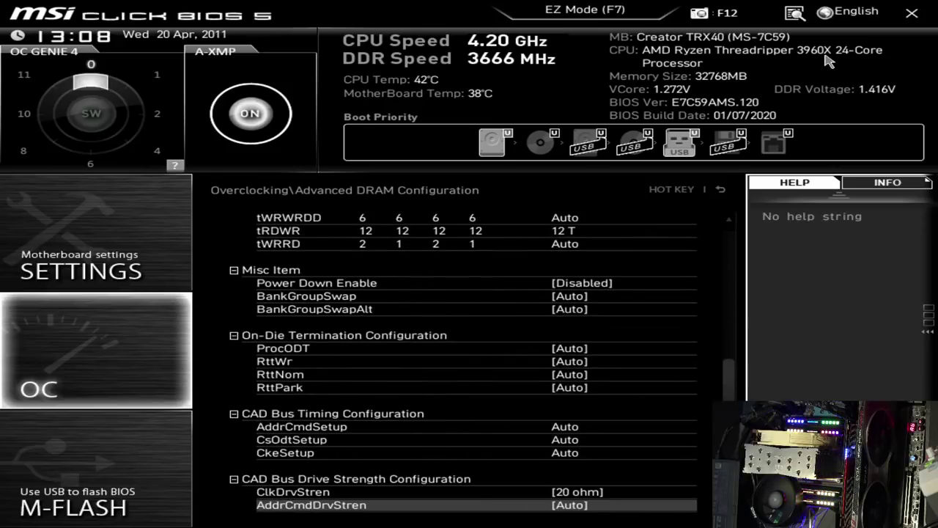
# Return to the main overclocking settings and check the voltages down to VDDG IOD Voltage
pyautogui.press('Escape')
pyautogui.press('Down')
pyautogui.press('Down')
pyautogui.press('Down')
pyautogui.press('Down')
pyautogui.press('Down')
pyautogui.press('Down')
pyautogui.press('Down')
pyautogui.press('Down')
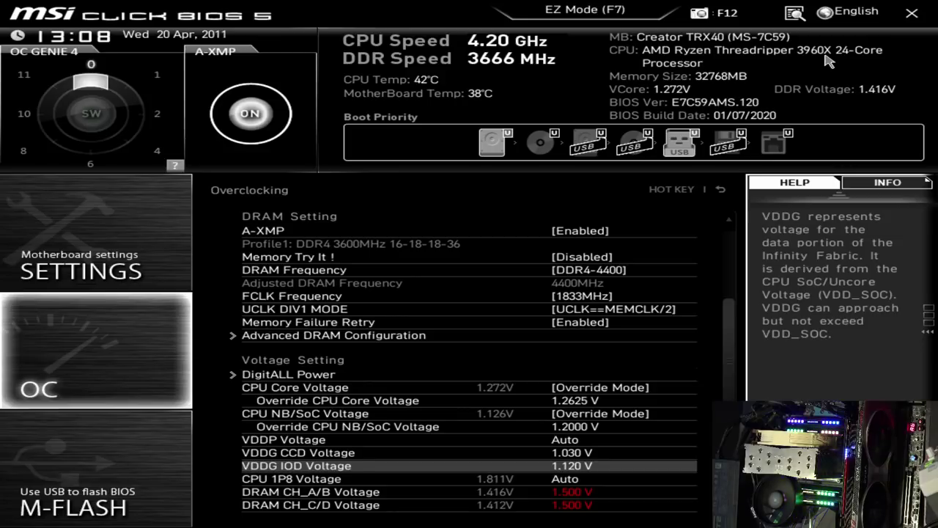
# Save the current BIOS settings as Overclocking Profile 6
pyautogui.press('F9')
pyautogui.press('Down')
pyautogui.press('Down')
pyautogui.press('Down')
pyautogui.press('Down')
pyautogui.press('Down')
pyautogui.press('Return')
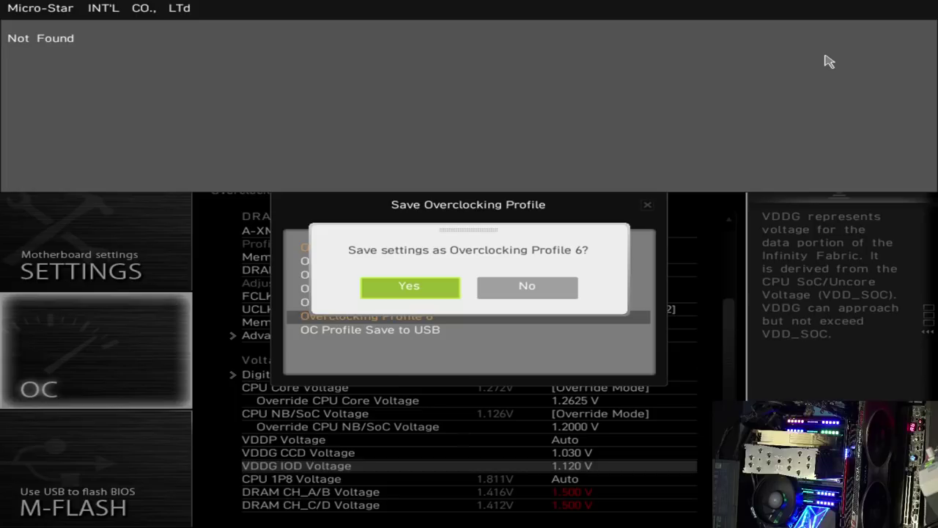
pyautogui.press('Return')
# Leave the overclocking settings and open the list of saved OC profiles
pyautogui.press('Escape')
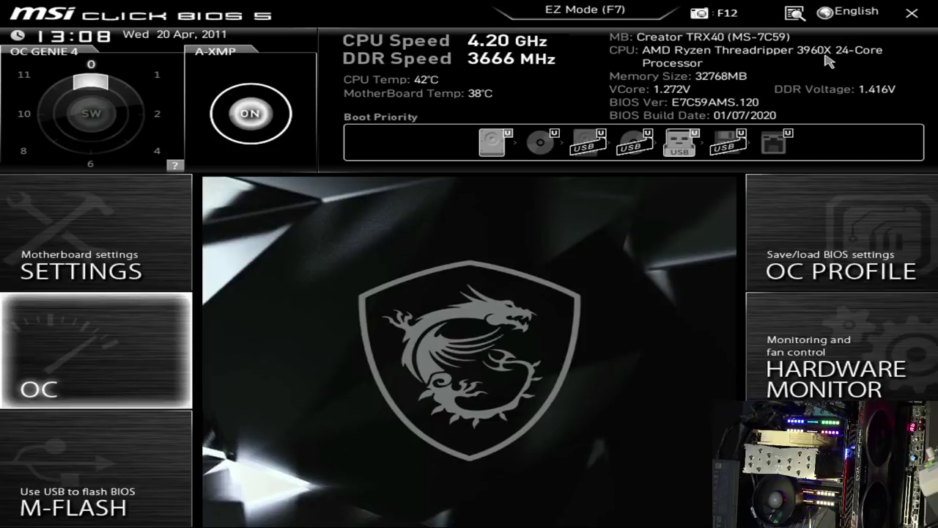
pyautogui.press('Right')
pyautogui.press('Up')
pyautogui.press('Return')
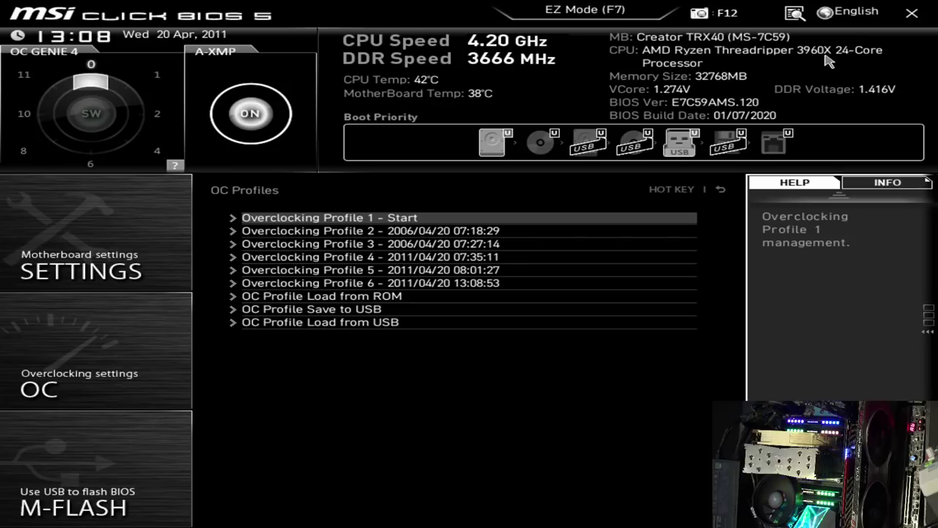
# Clear the saved settings stored in Overclocking Profile 2
pyautogui.press('Down')
pyautogui.press('Down')
pyautogui.press('Up')
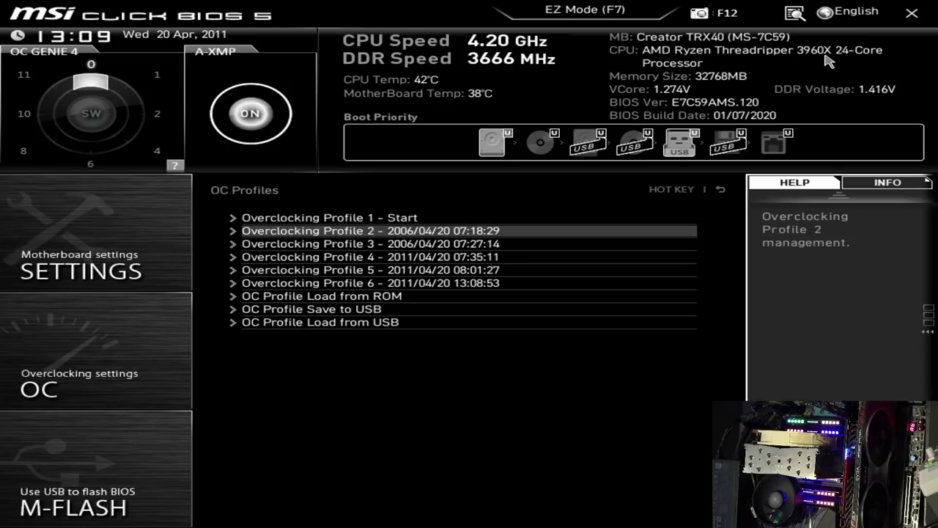
pyautogui.press('Return')
pyautogui.press('Down')
pyautogui.press('Down')
pyautogui.press('Down')
pyautogui.press('Return')
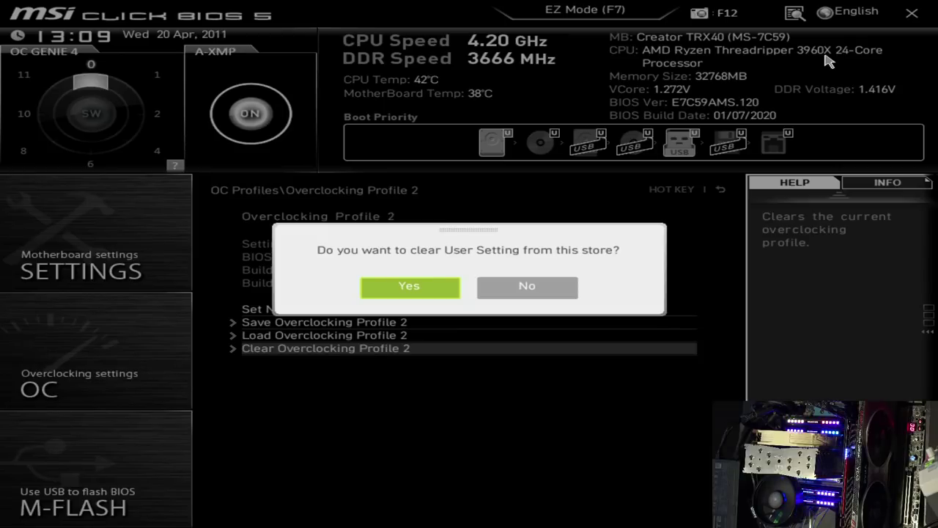
pyautogui.press('Return')
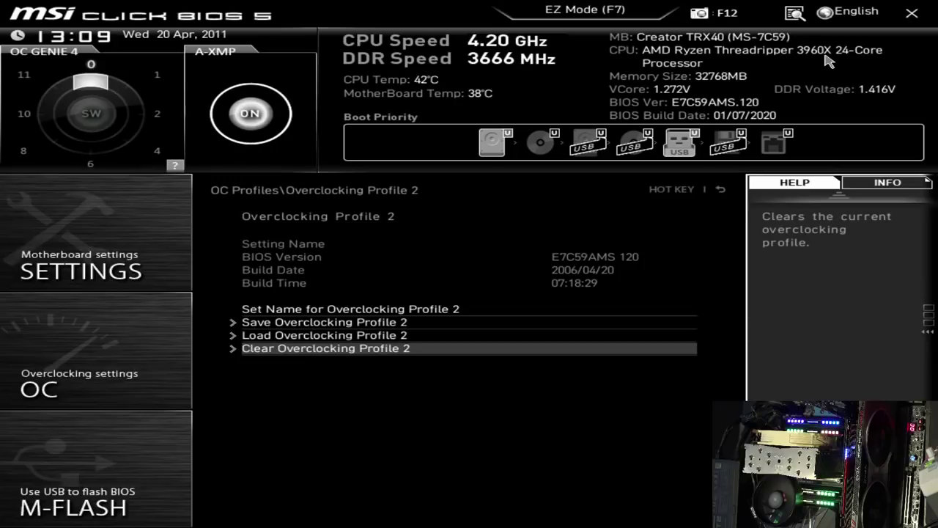
# Save the changed BIOS configuration and exit to boot into Windows
pyautogui.press('F10')
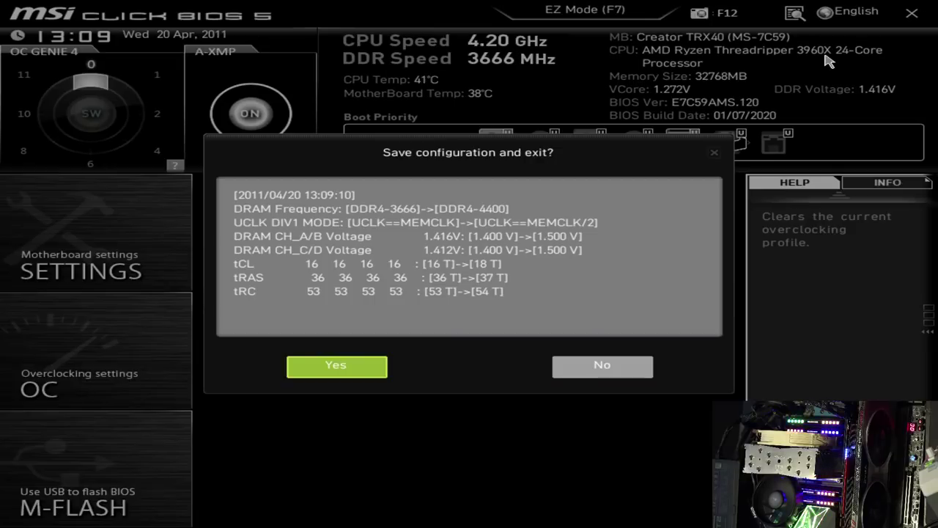
pyautogui.press('Escape')
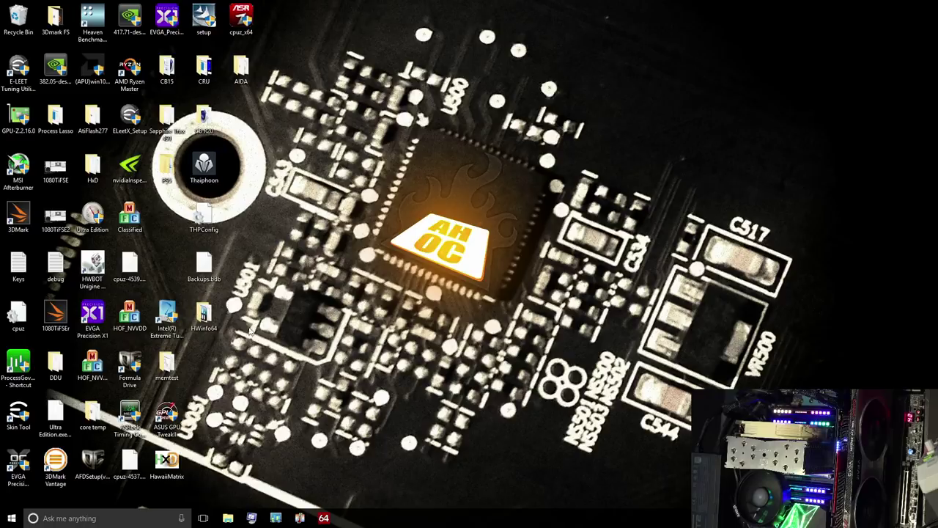
# Open AIDA64 and run the Memory Latency benchmark twice, highlighting the Ryzen result after each run
pyautogui.click(323, 518)
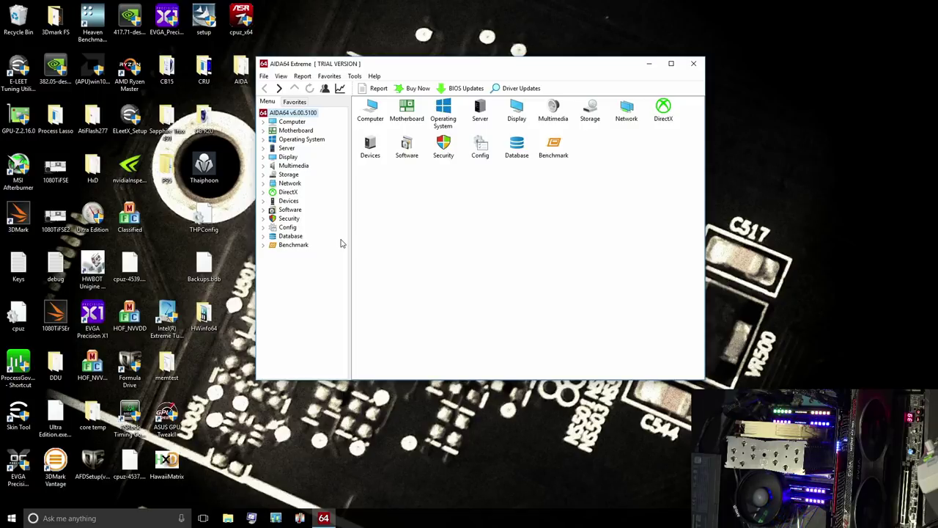
pyautogui.doubleClick(556, 152)
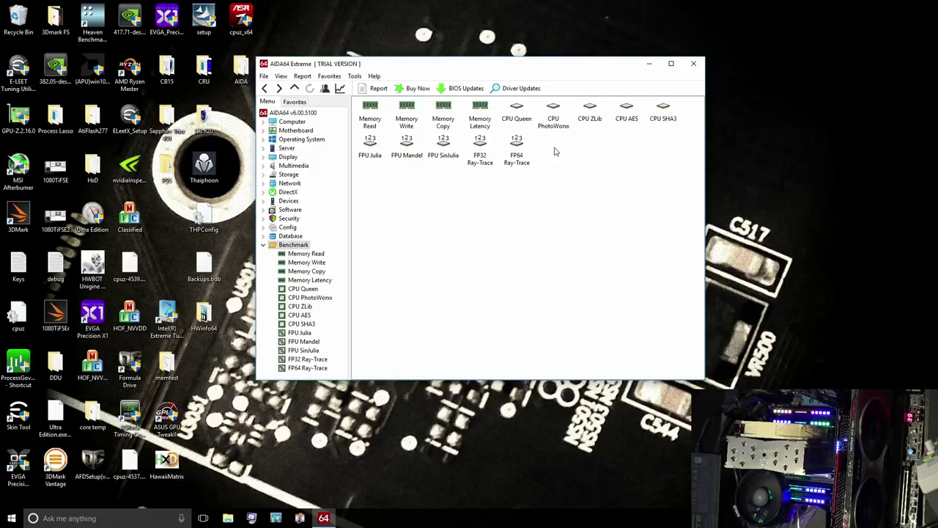
pyautogui.doubleClick(480, 118)
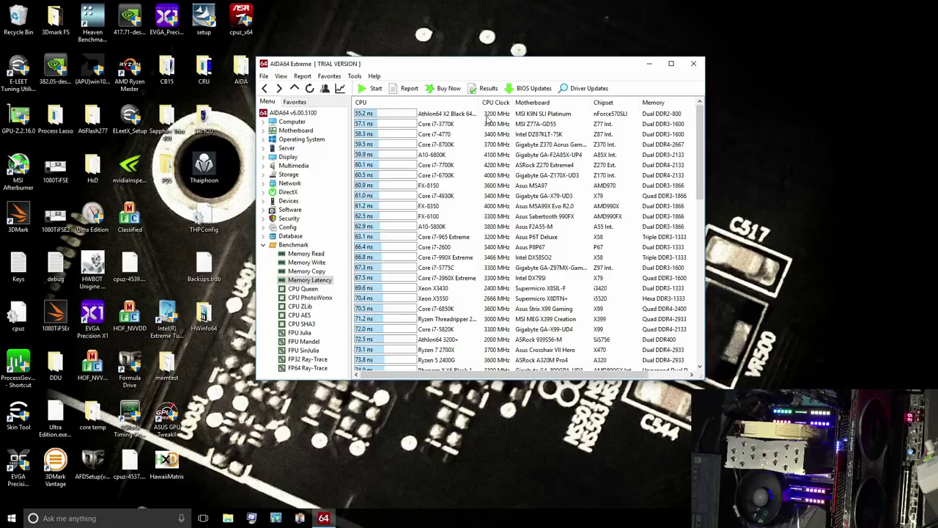
pyautogui.click(370, 88)
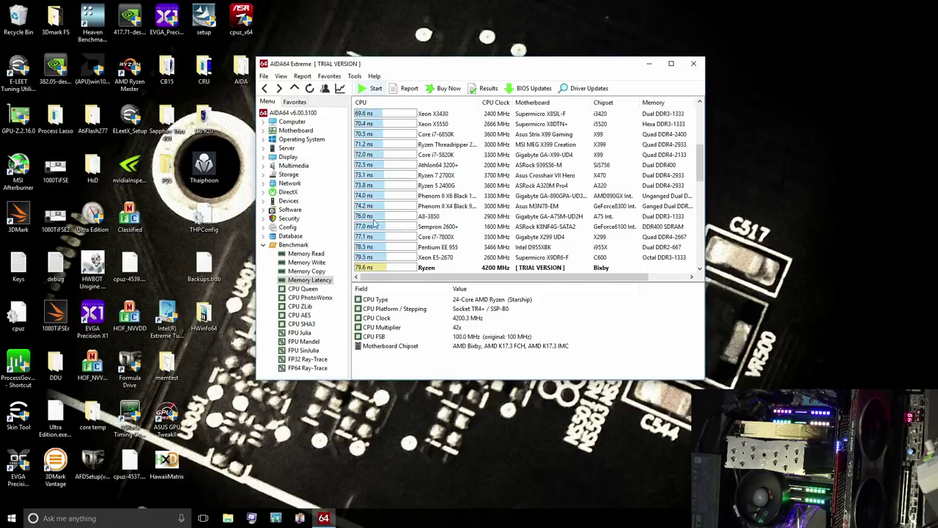
pyautogui.click(372, 268)
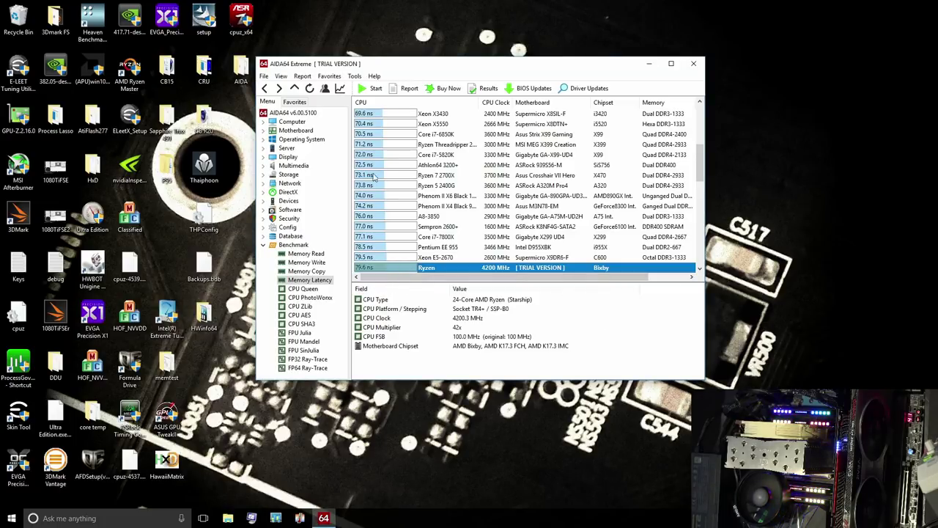
pyautogui.click(374, 88)
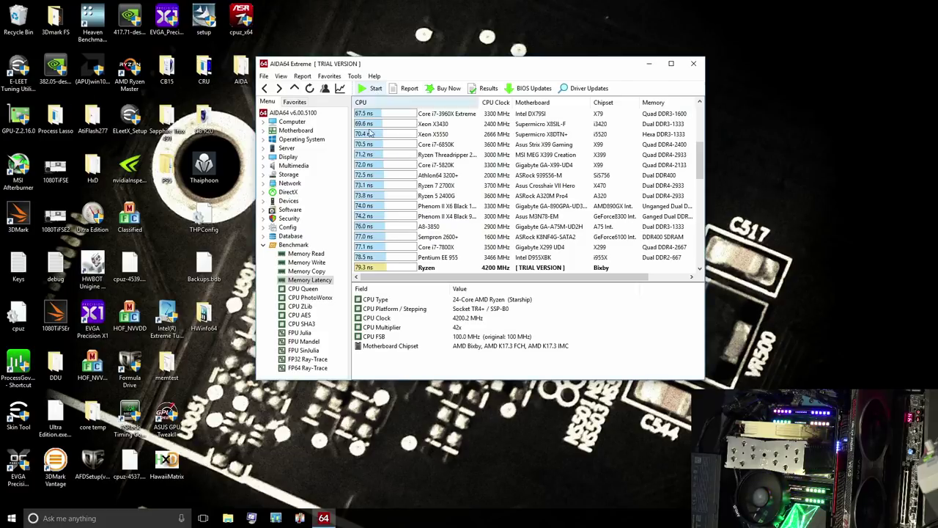
pyautogui.click(388, 268)
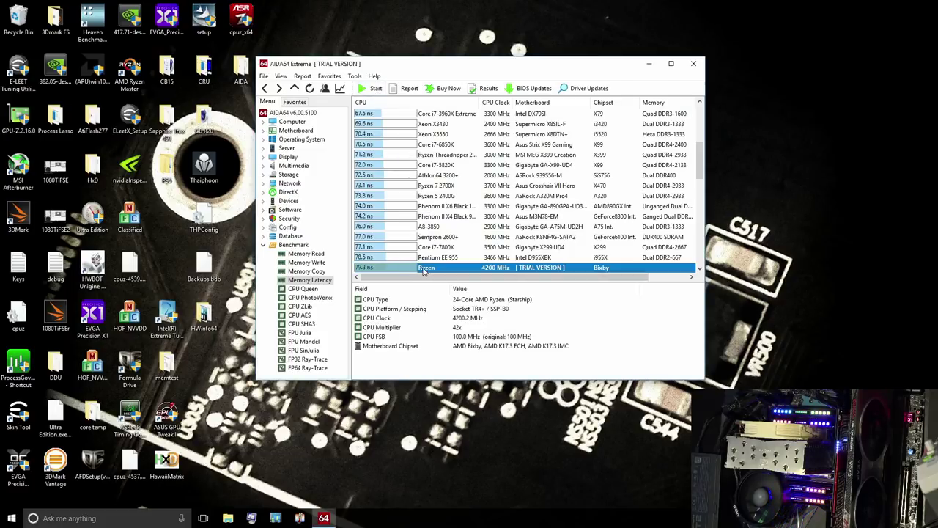
# Run the Memory Read benchmark twice
pyautogui.click(300, 253)
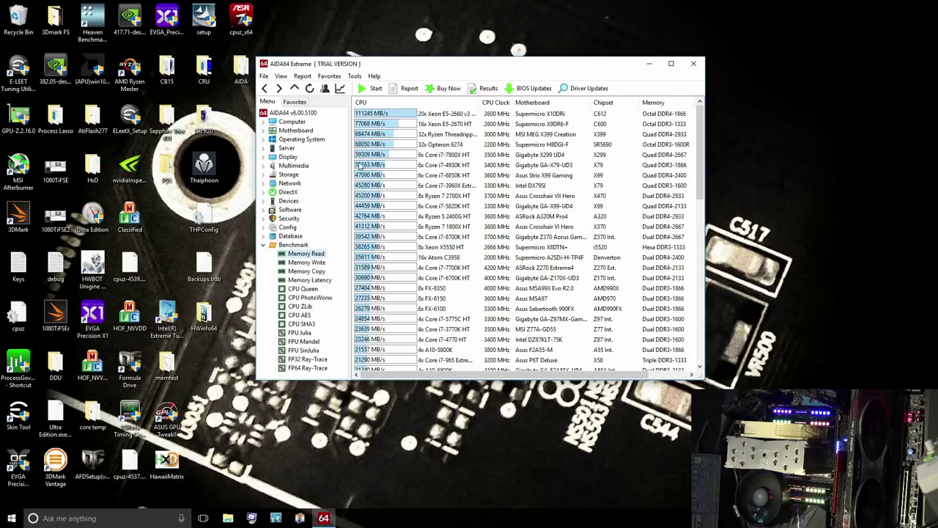
pyautogui.click(370, 90)
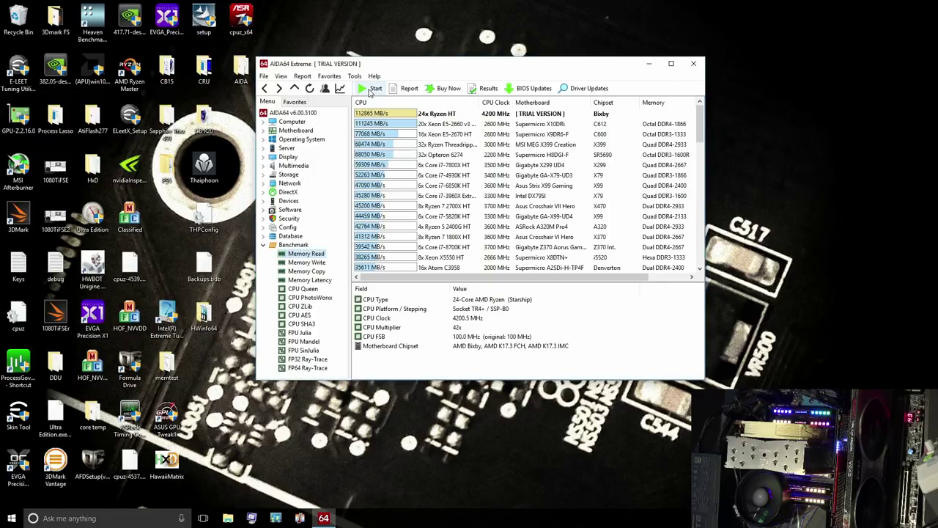
pyautogui.click(371, 88)
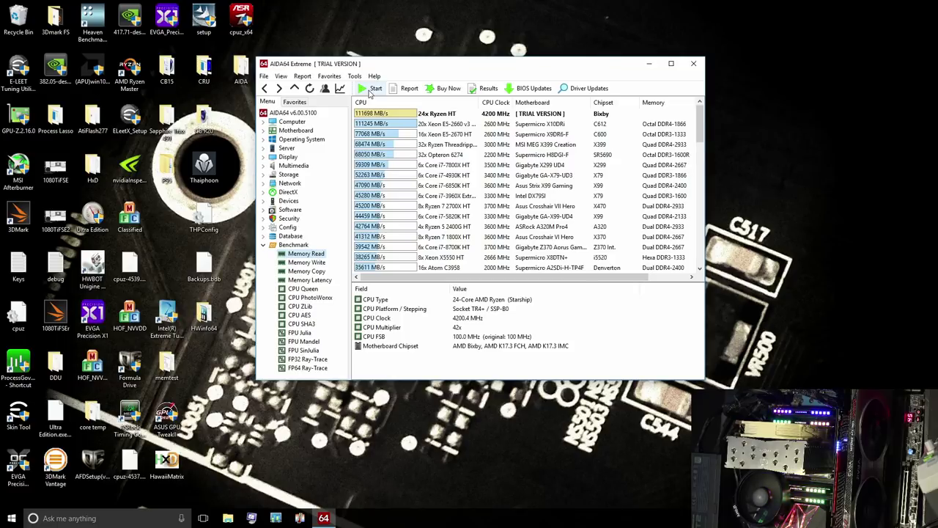
# Skip the Memory Write benchmark and run the Memory Copy benchmark once
pyautogui.click(313, 264)
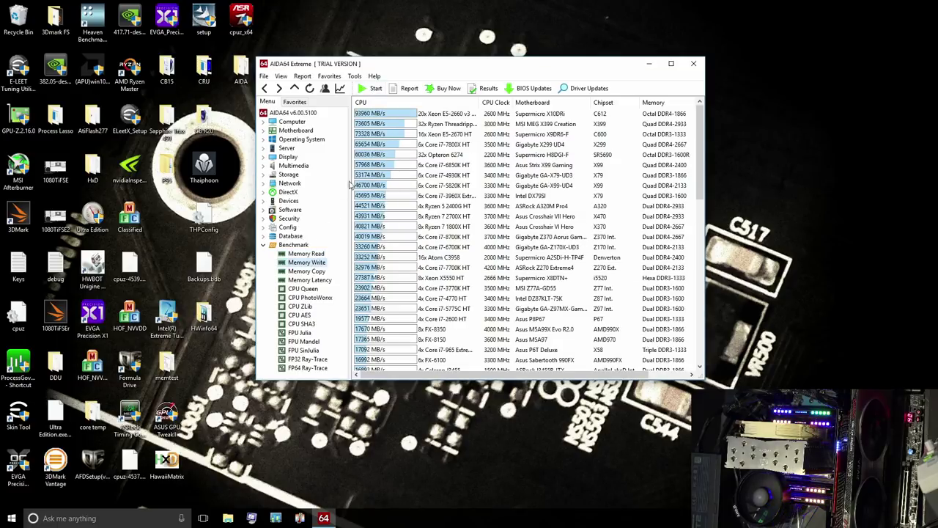
pyautogui.click(320, 272)
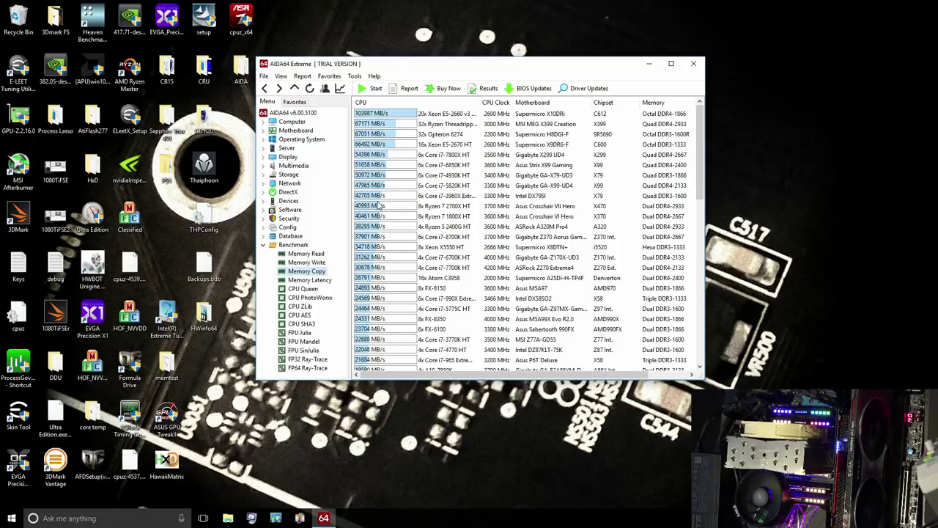
pyautogui.click(373, 90)
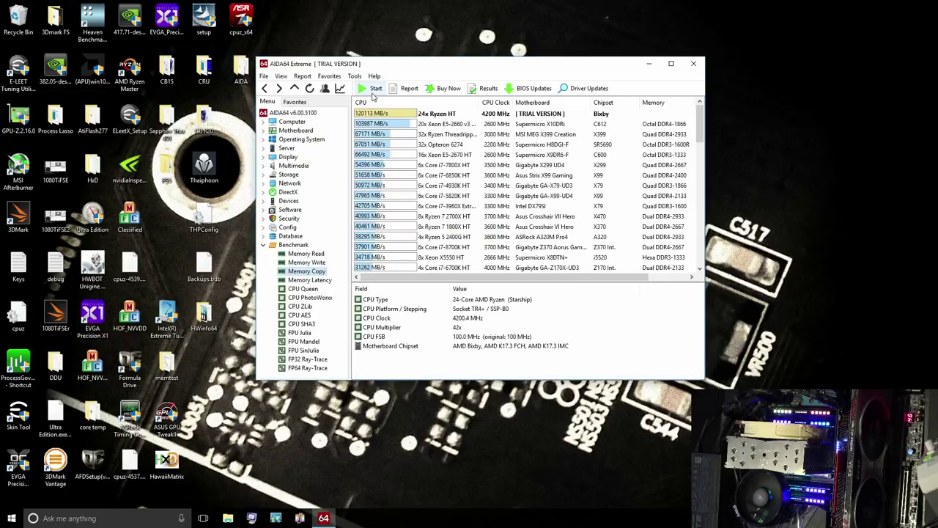
# Review the Ryzen system's Memory Copy and Memory Read bandwidth results, and close AIDA64
pyautogui.click(357, 115)
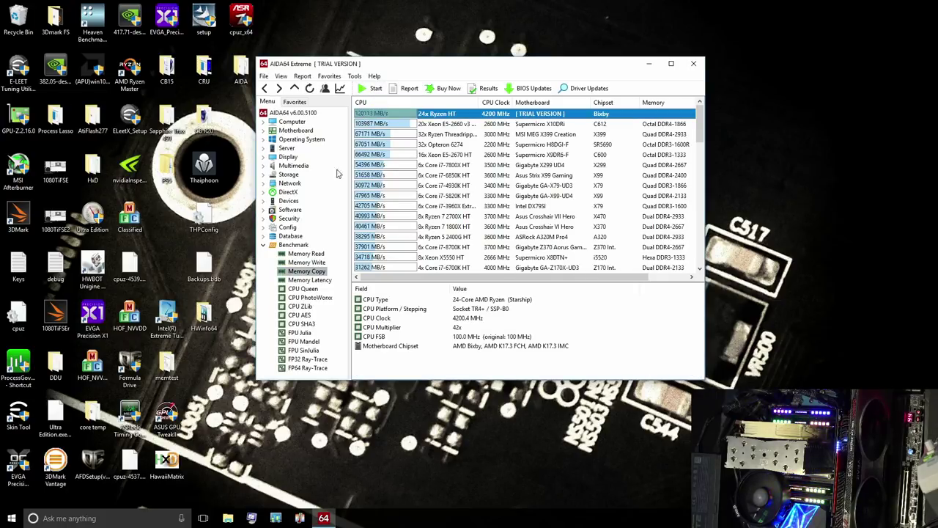
pyautogui.click(323, 254)
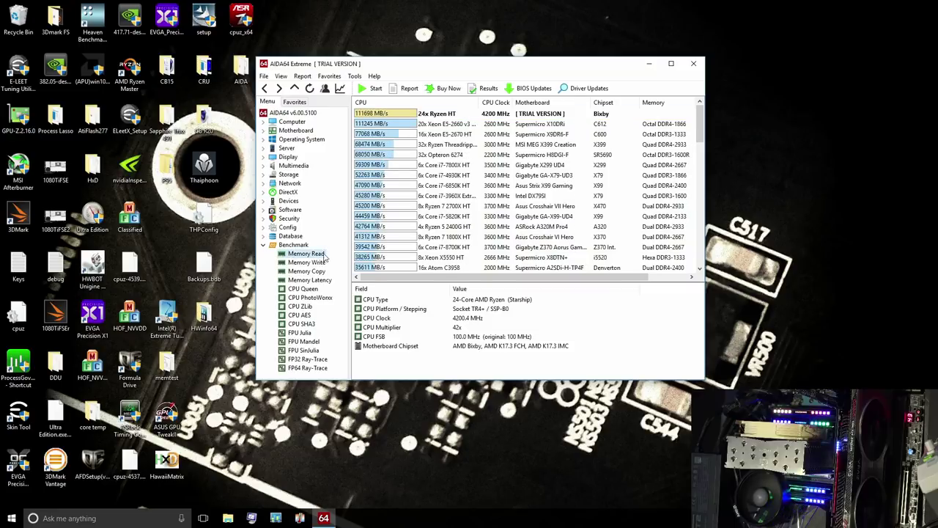
pyautogui.click(359, 115)
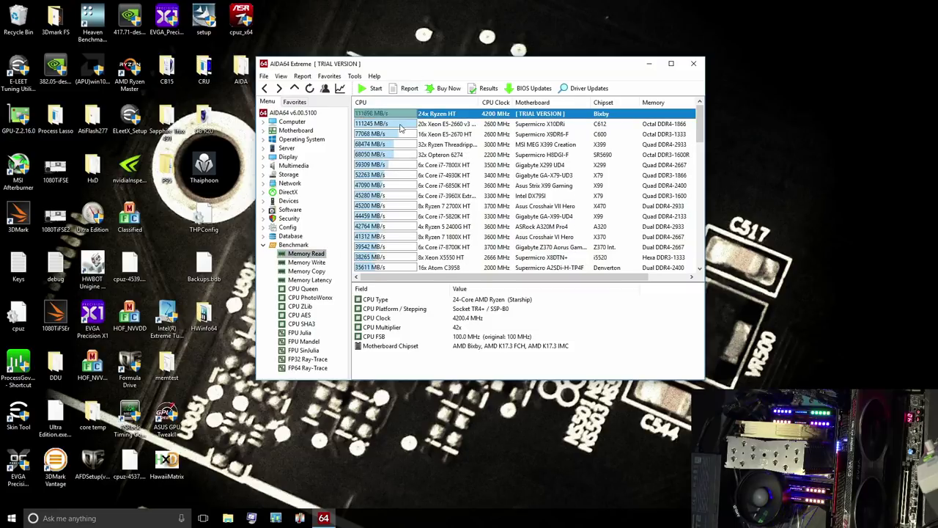
pyautogui.click(693, 63)
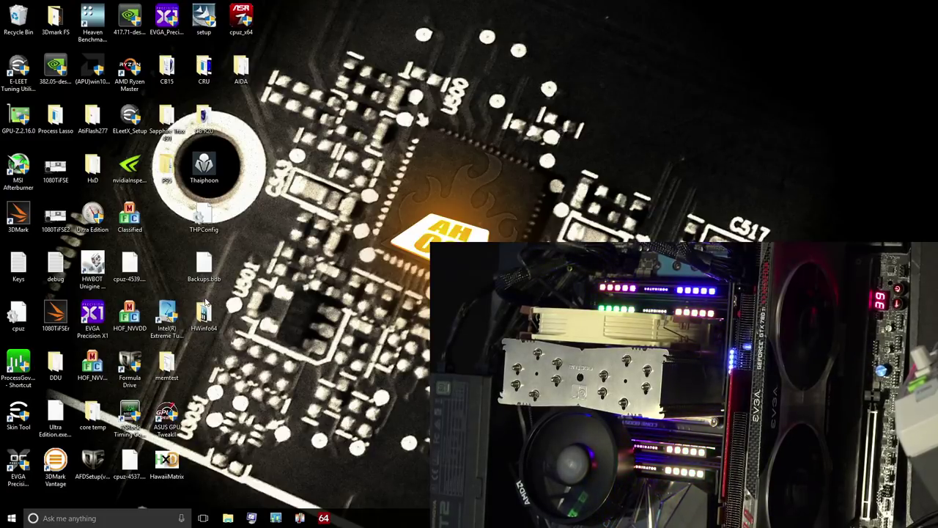
# Move the HWinfo64 folder and the Backups.bdb file into the free desktop slots above the Intel Extreme Tuning shortcut
pyautogui.moveTo(203, 318); pyautogui.dragTo(170, 237)
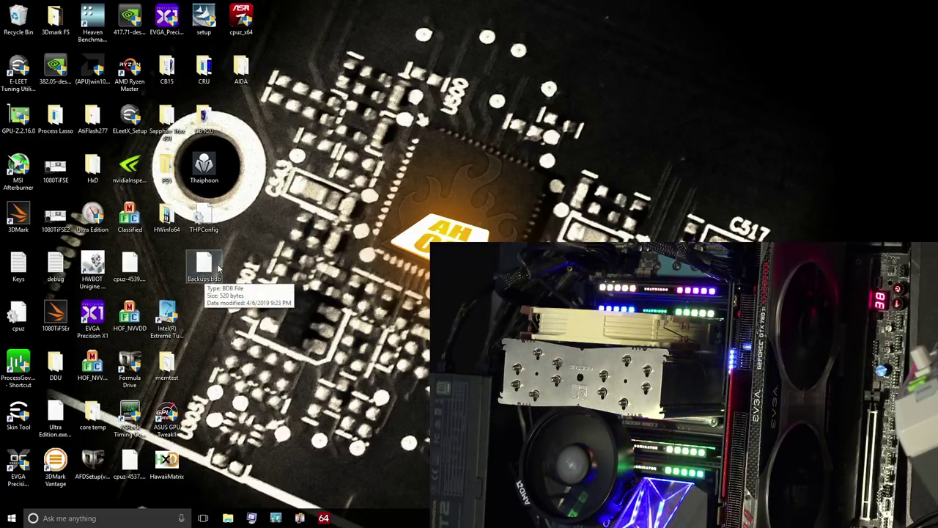
pyautogui.moveTo(215, 268); pyautogui.dragTo(173, 267)
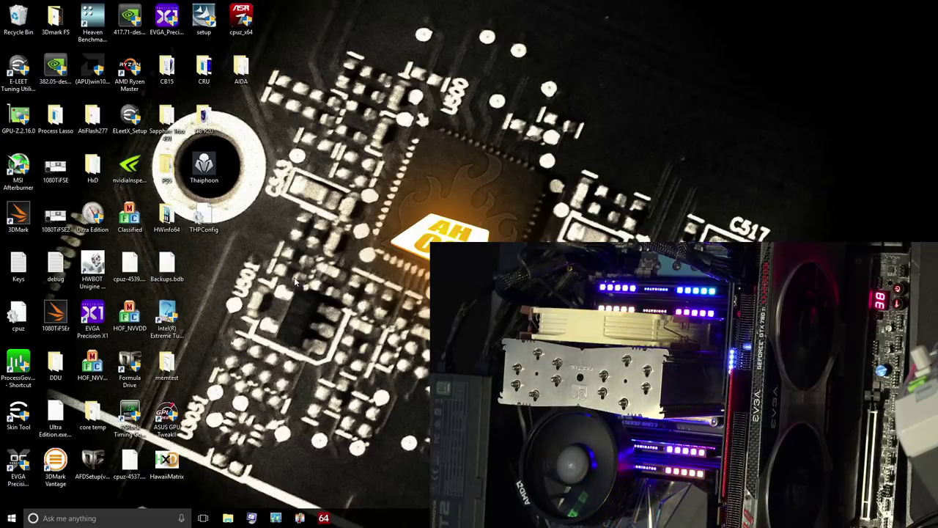